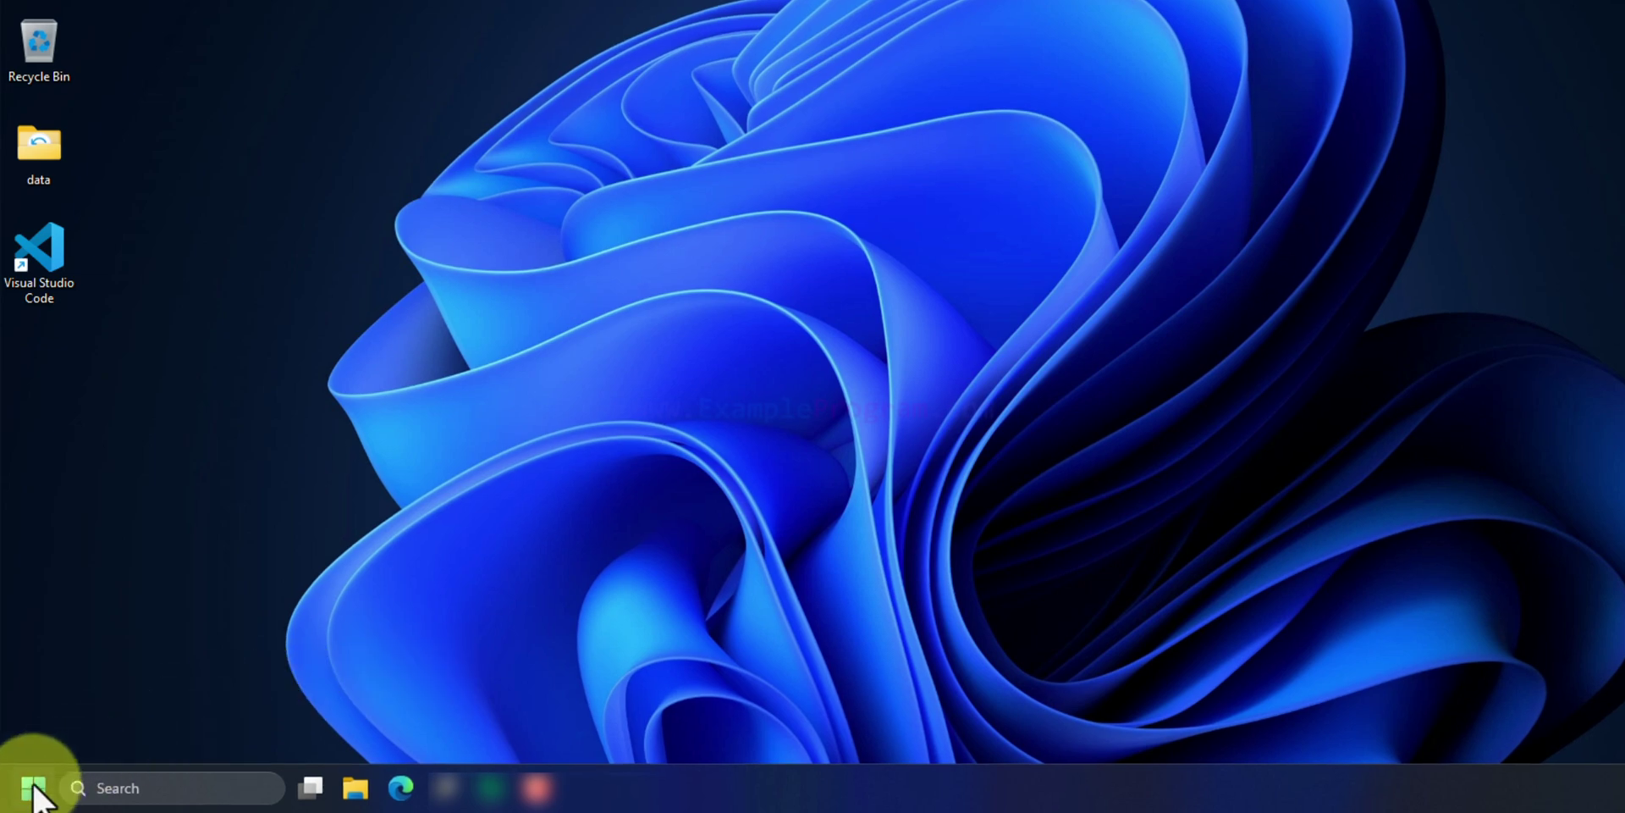
- Open the Manage app execution aliases page of the Windows system settings
{"action": "left_click", "coordinate": [34, 788]}
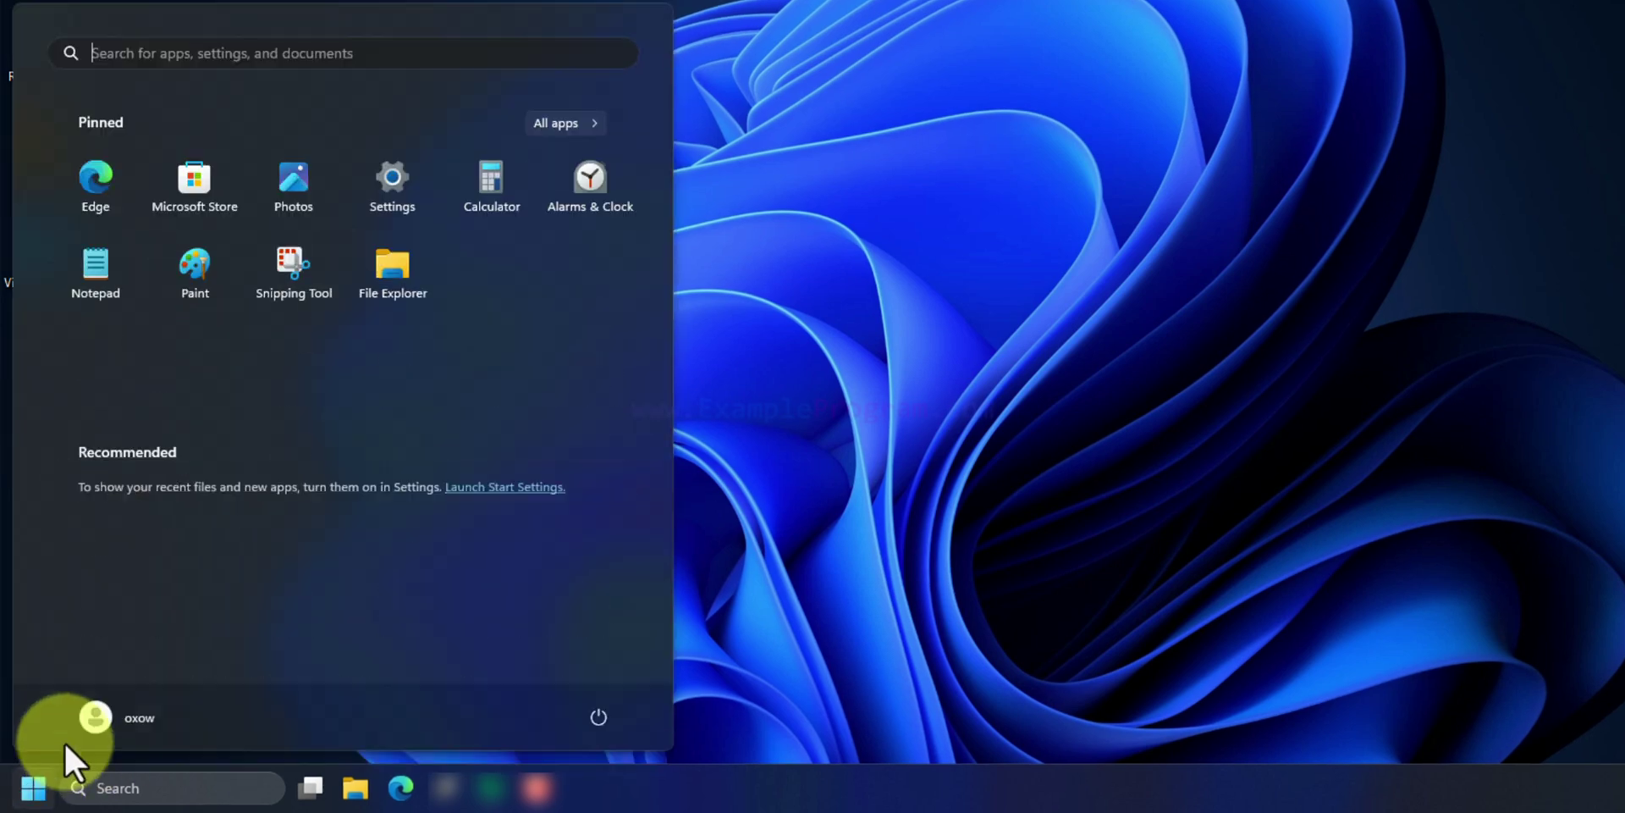
{"action": "type", "text": "ma"}
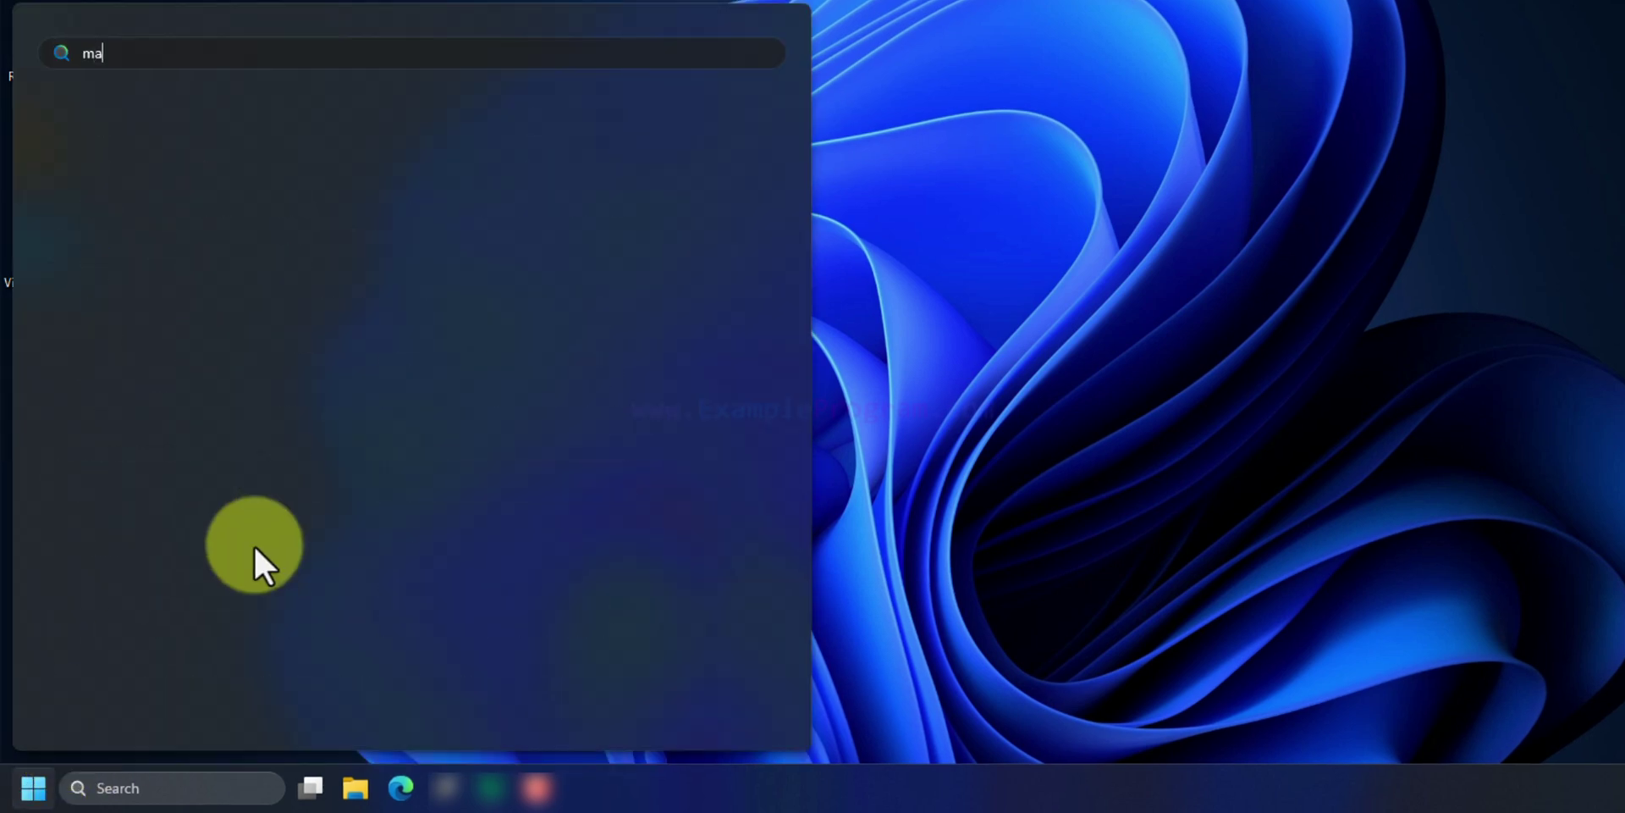
{"action": "type", "text": "nage app ex"}
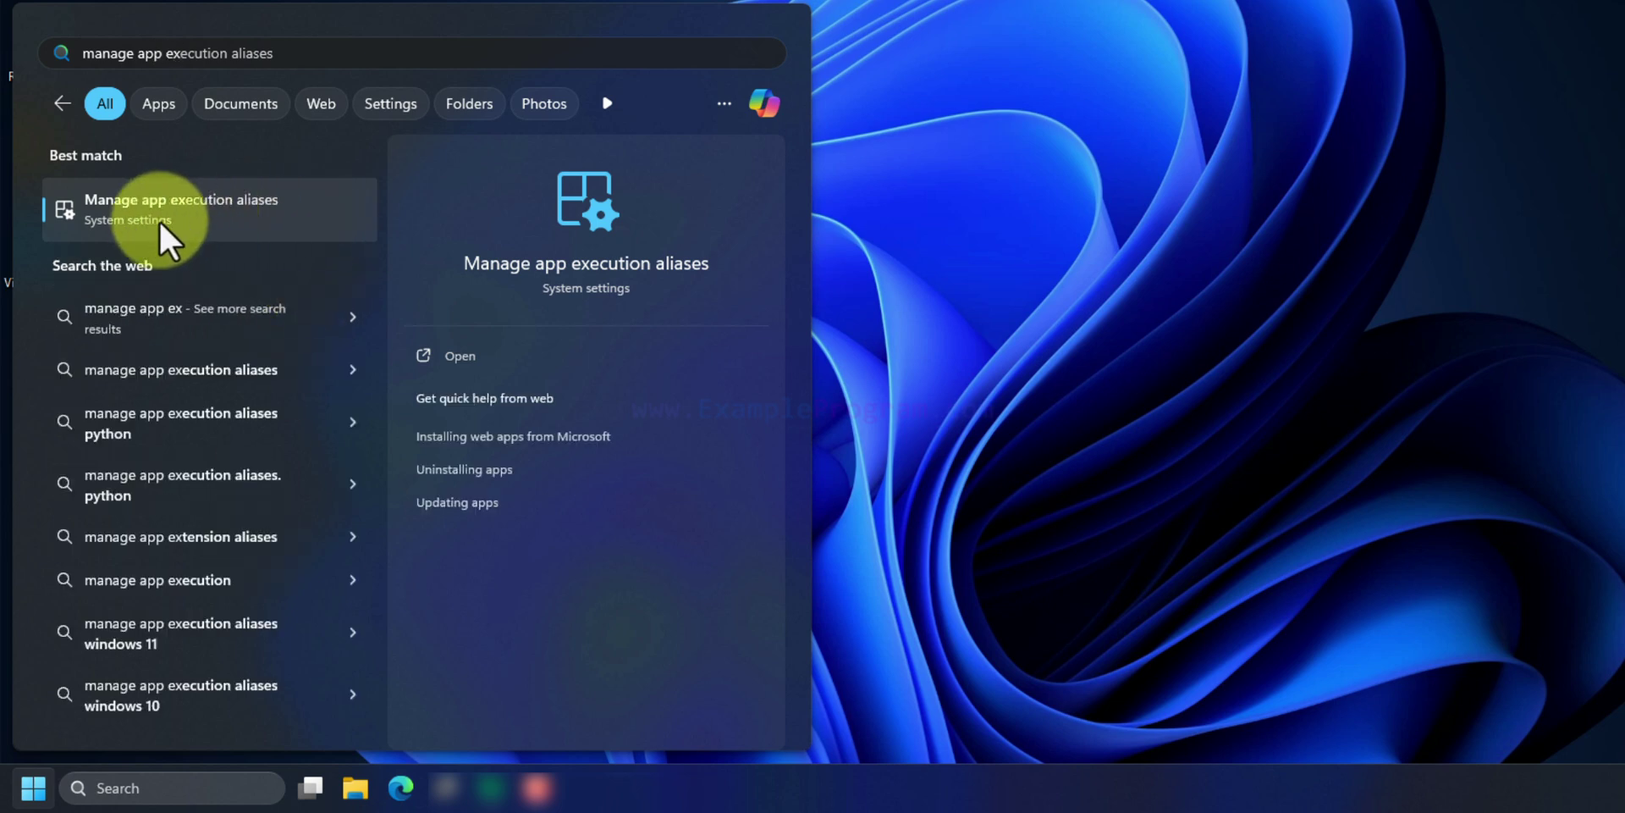
{"action": "left_click", "coordinate": [245, 222]}
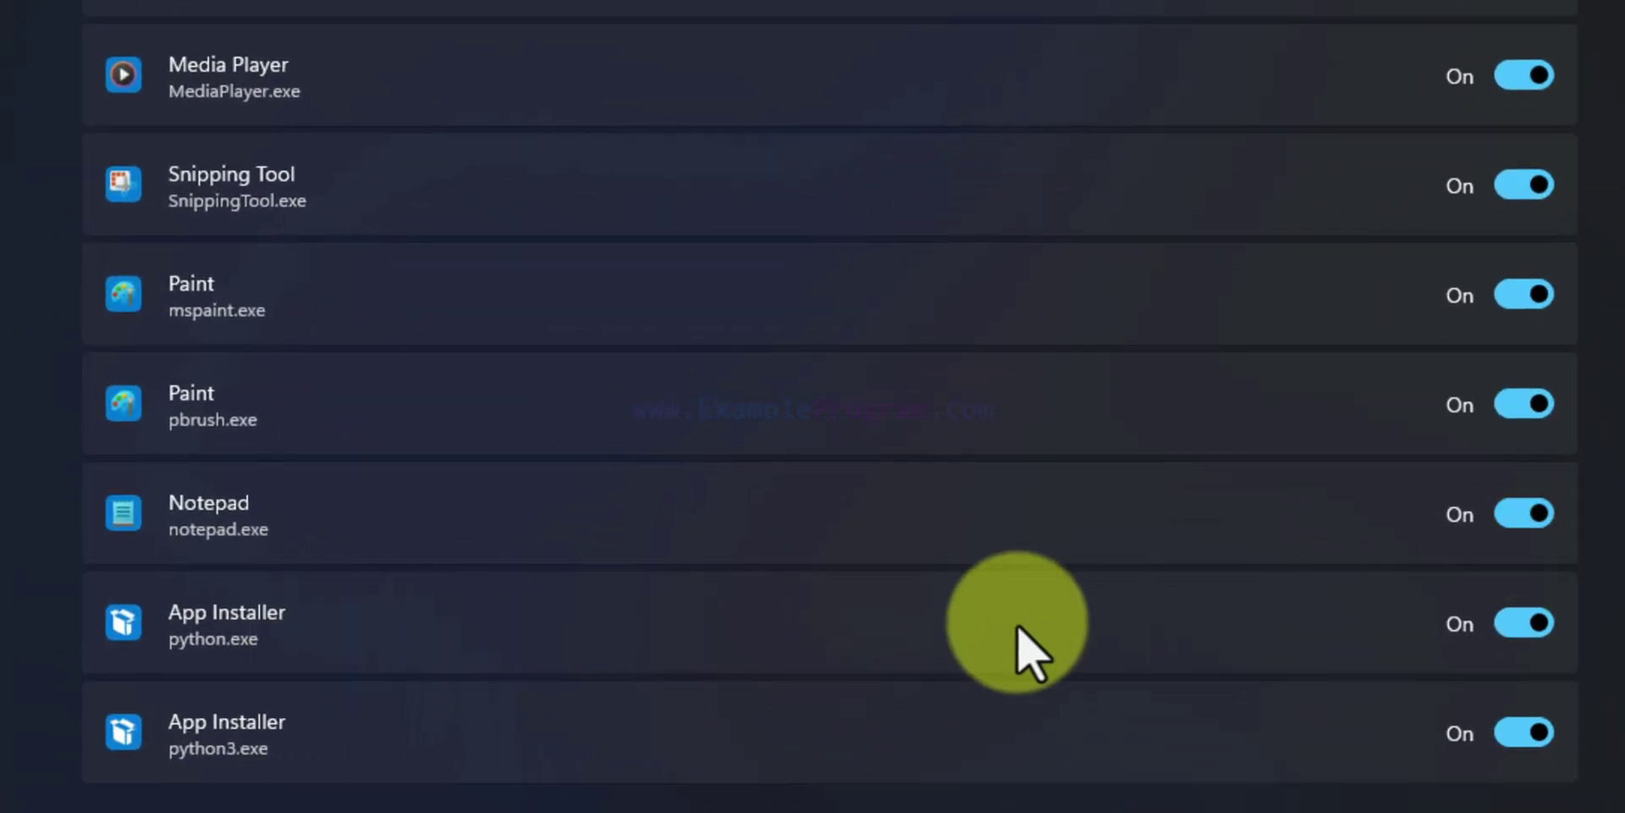
- Turn off the App Installer aliases for python.exe and python3.exe, and close the settings
{"action": "left_click", "coordinate": [1519, 644]}
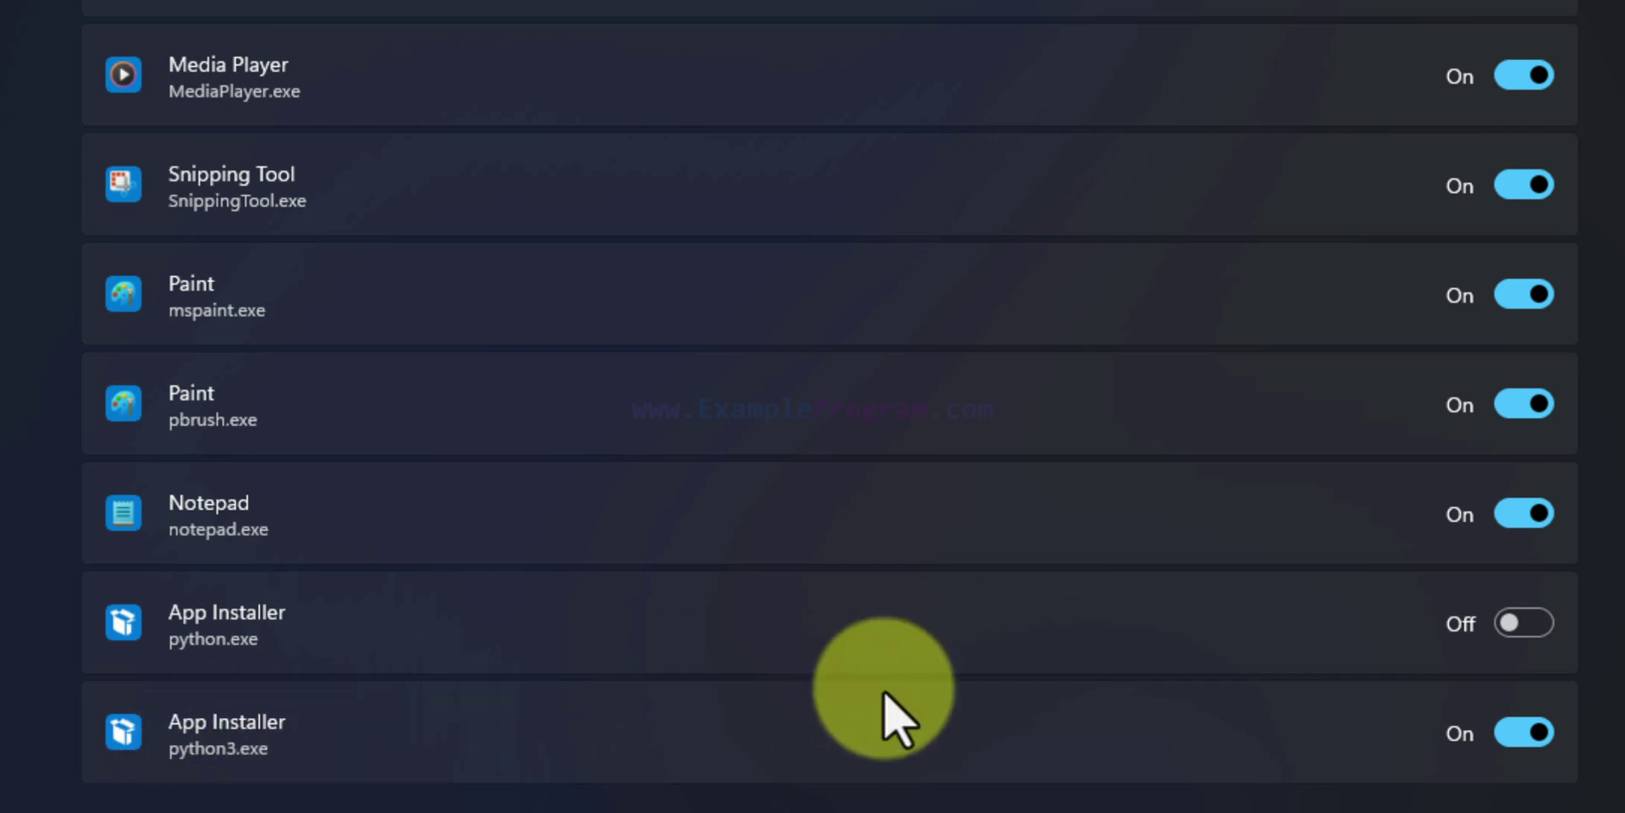
{"action": "left_click", "coordinate": [1493, 745]}
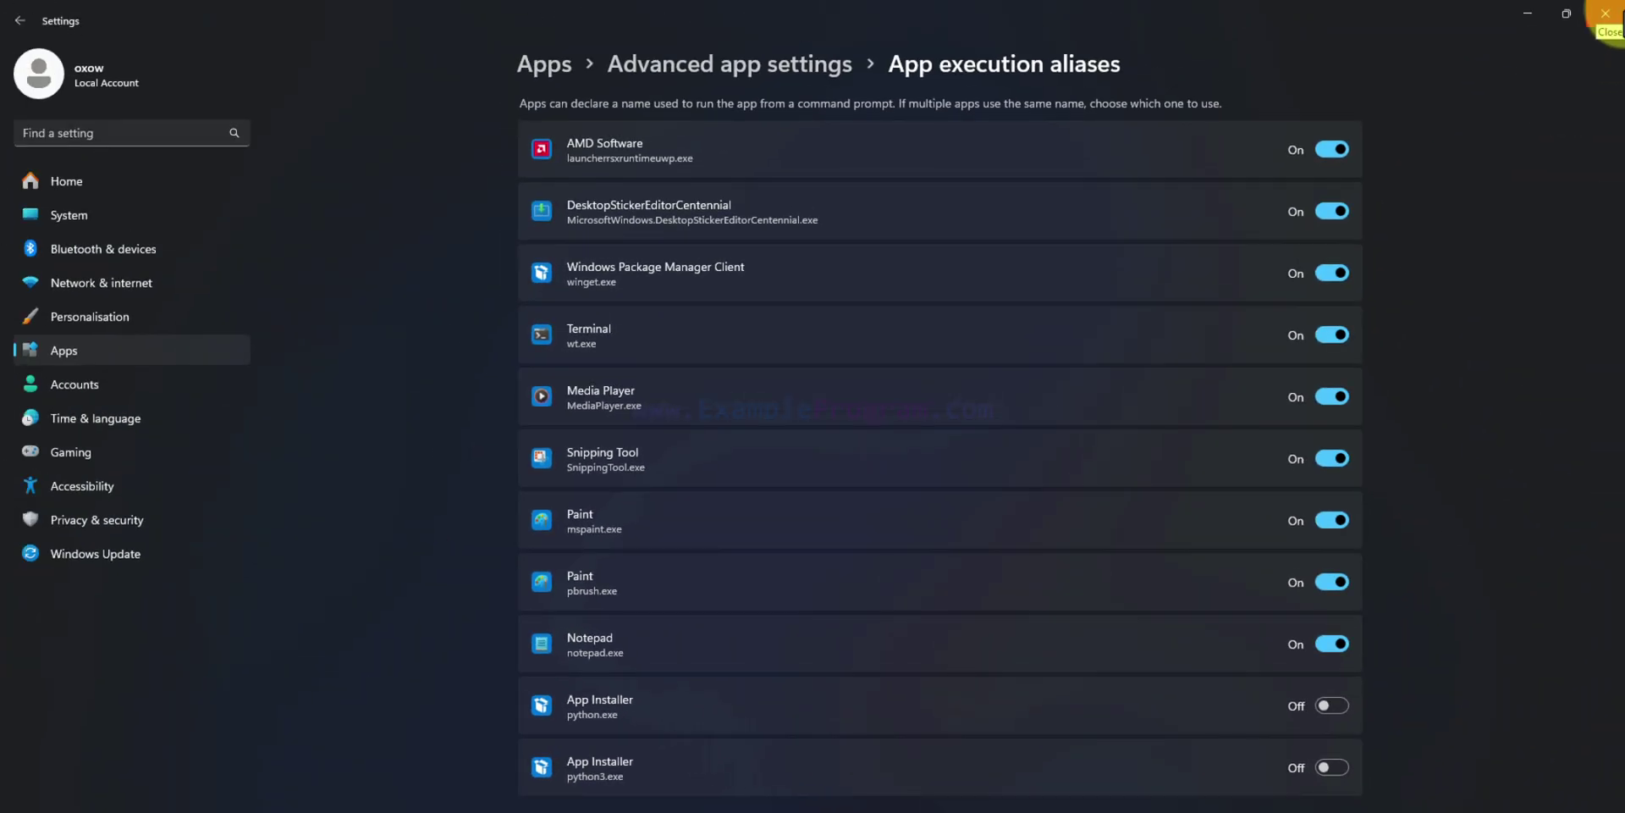
{"action": "left_click", "coordinate": [1606, 14]}
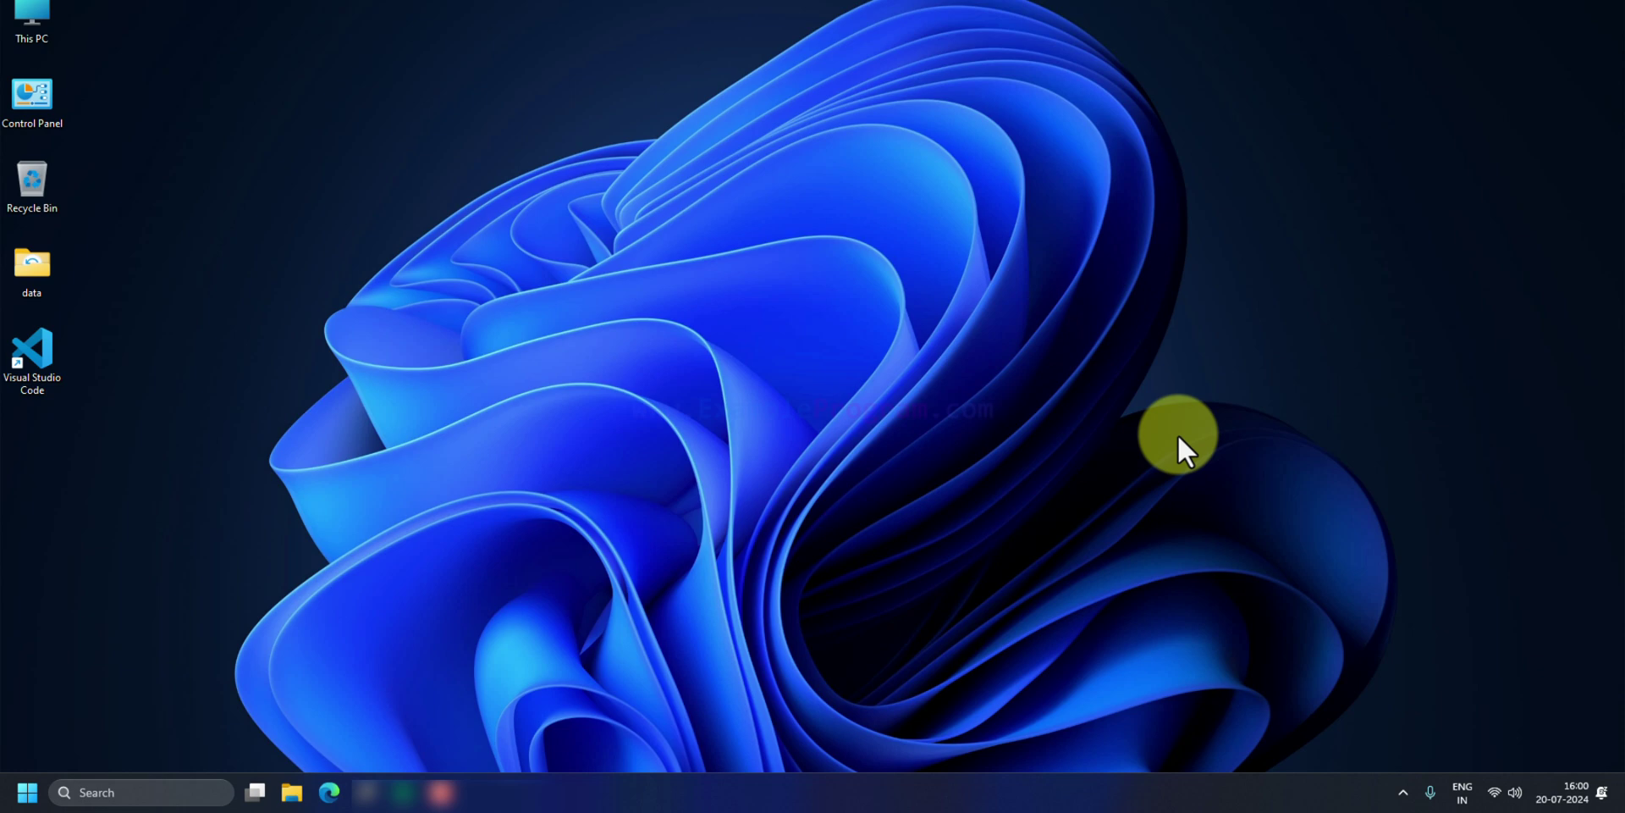
- Switch to Microsoft Edge and open the python.org website
{"action": "left_click", "coordinate": [329, 793]}
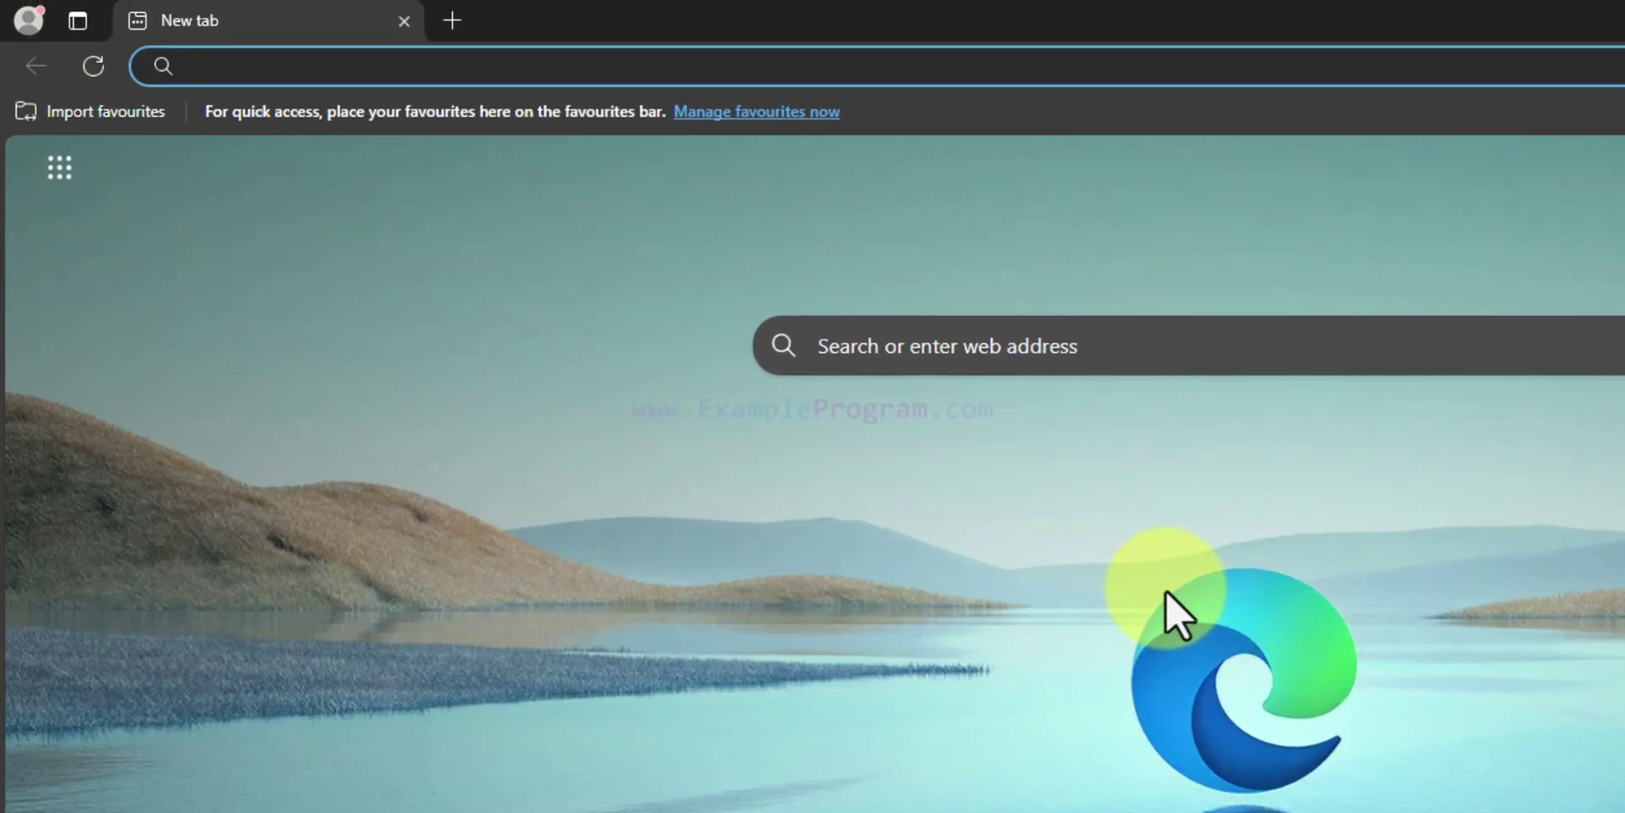
{"action": "type", "text": "pyth"}
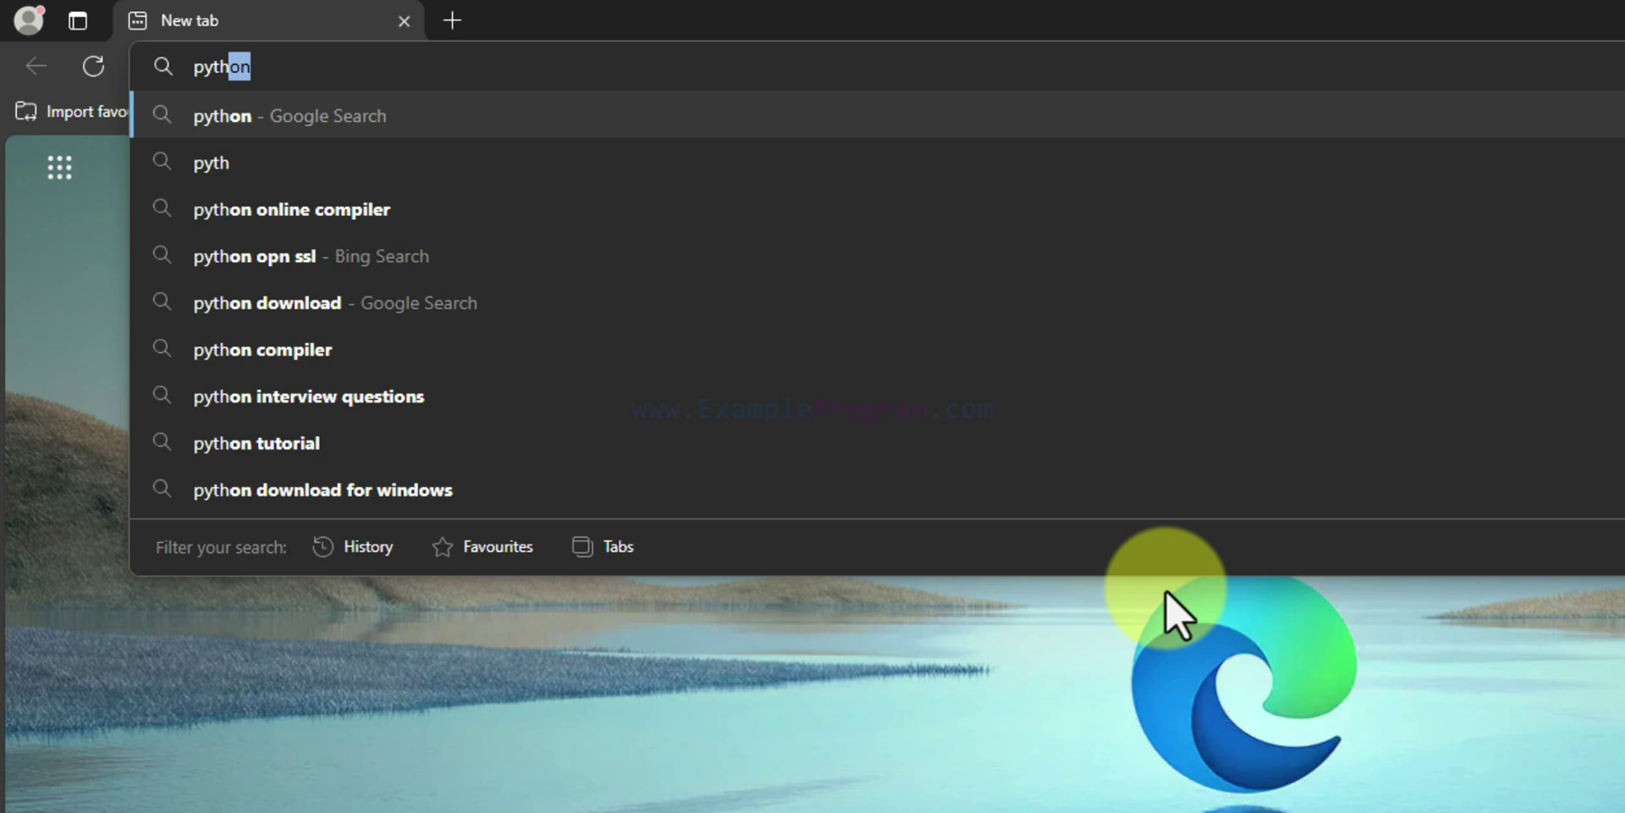
{"action": "type", "text": "on"}
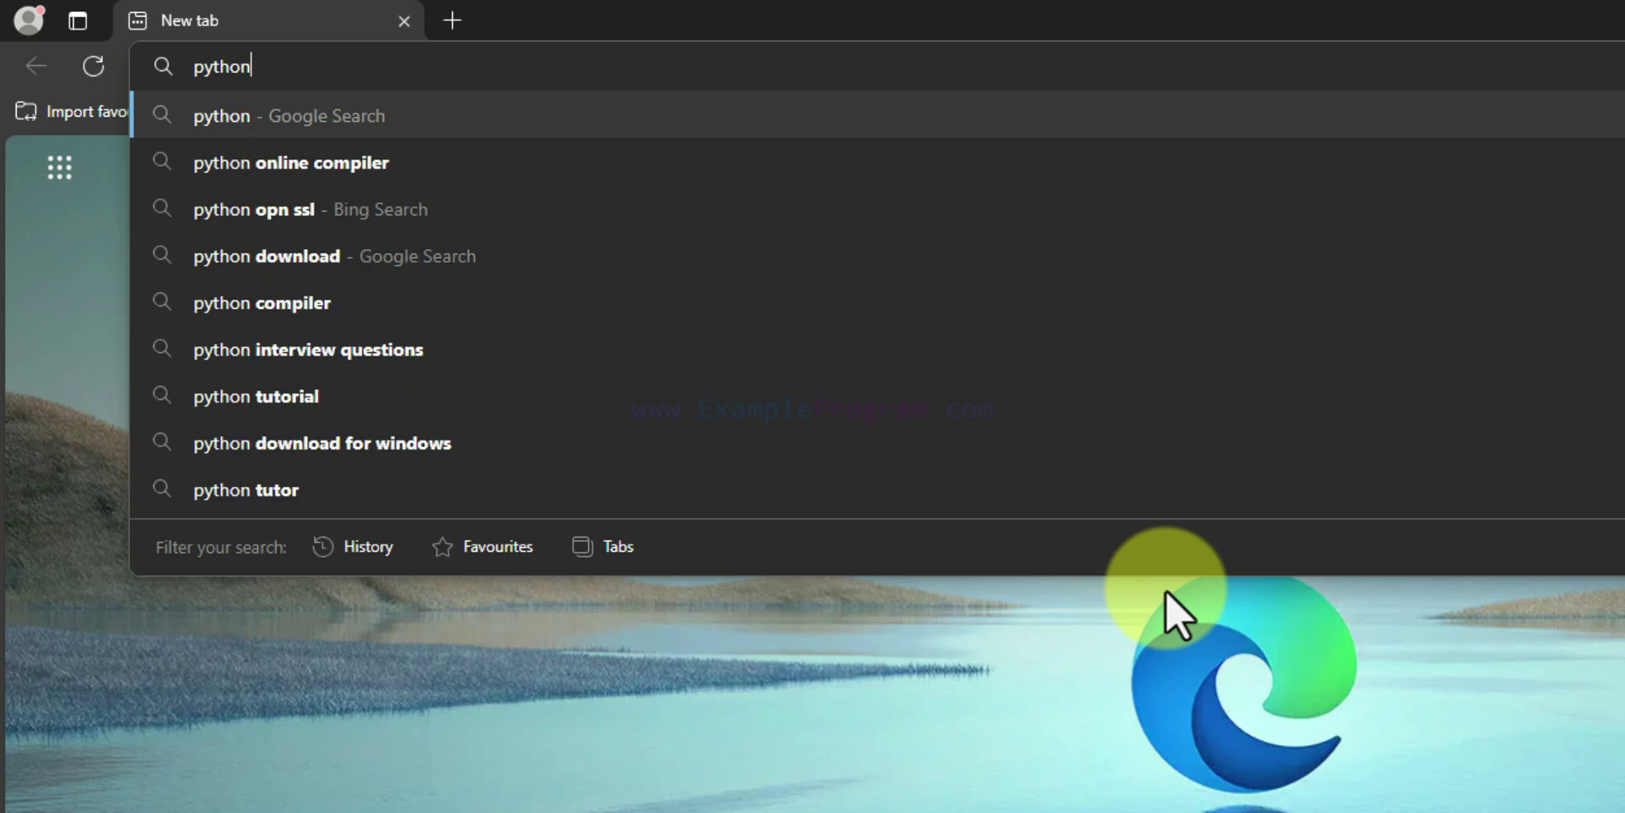
{"action": "type", "text": ".org"}
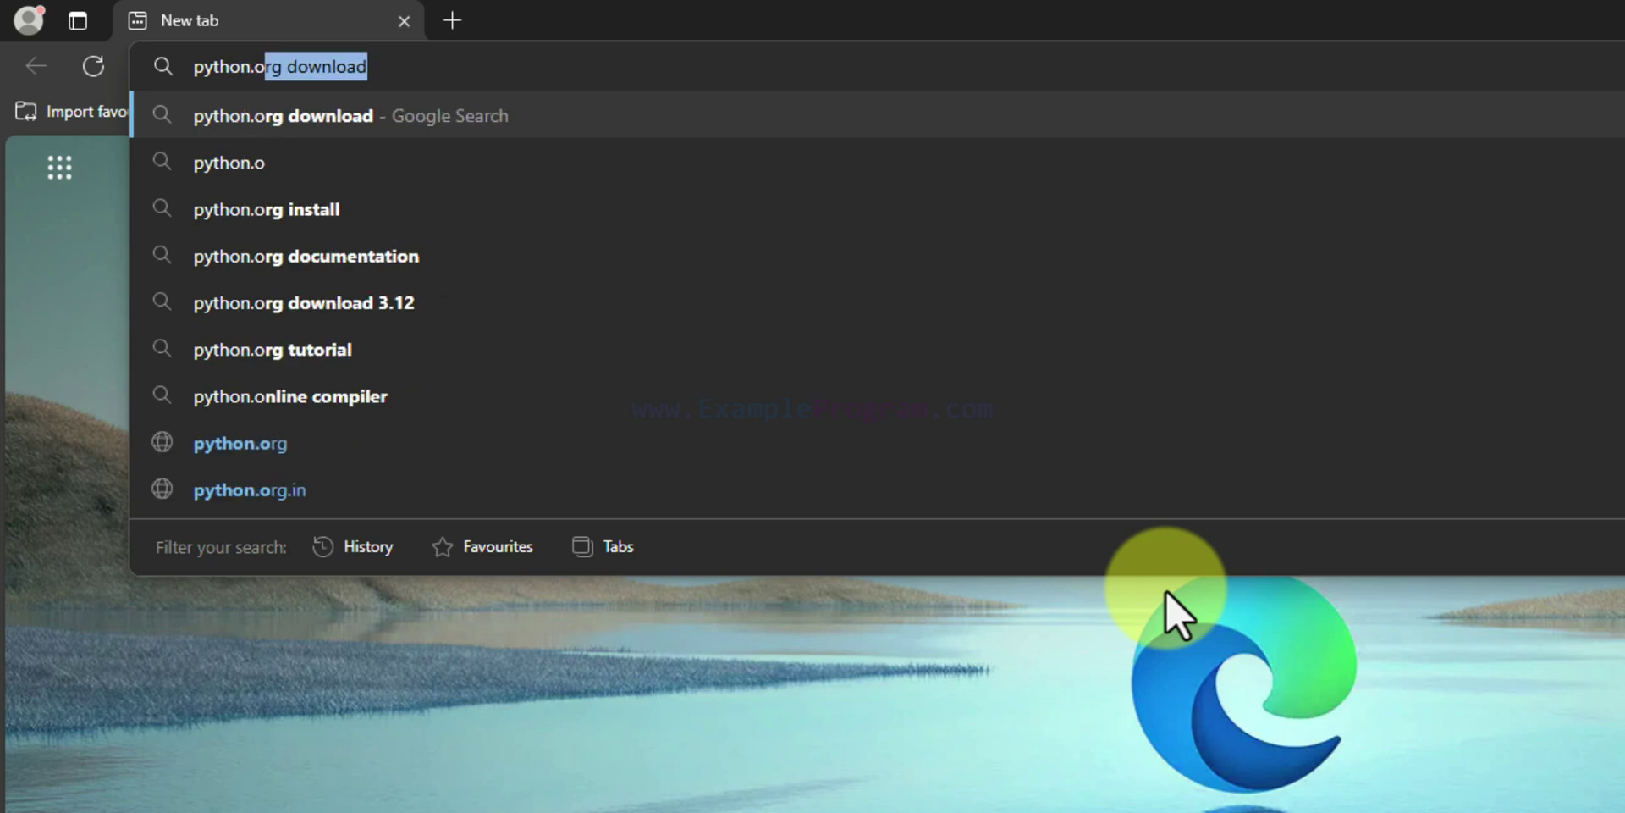
{"action": "key", "text": "Return"}
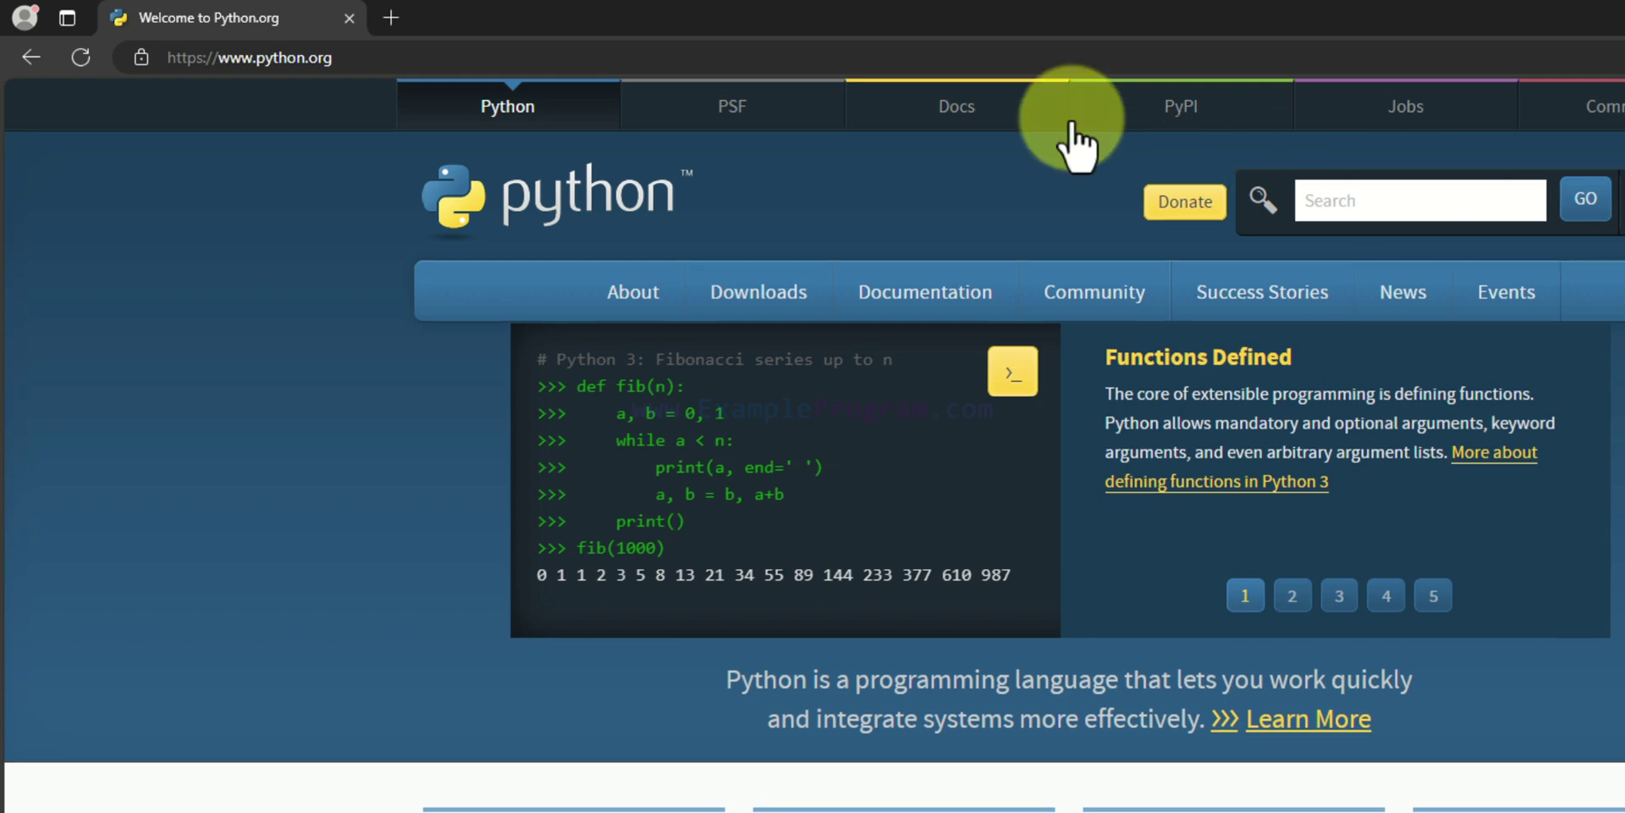
- Download the Python 3.12.4 installer for Windows and show the downloaded file in its folder
{"action": "mouse_move", "coordinate": [798, 296]}
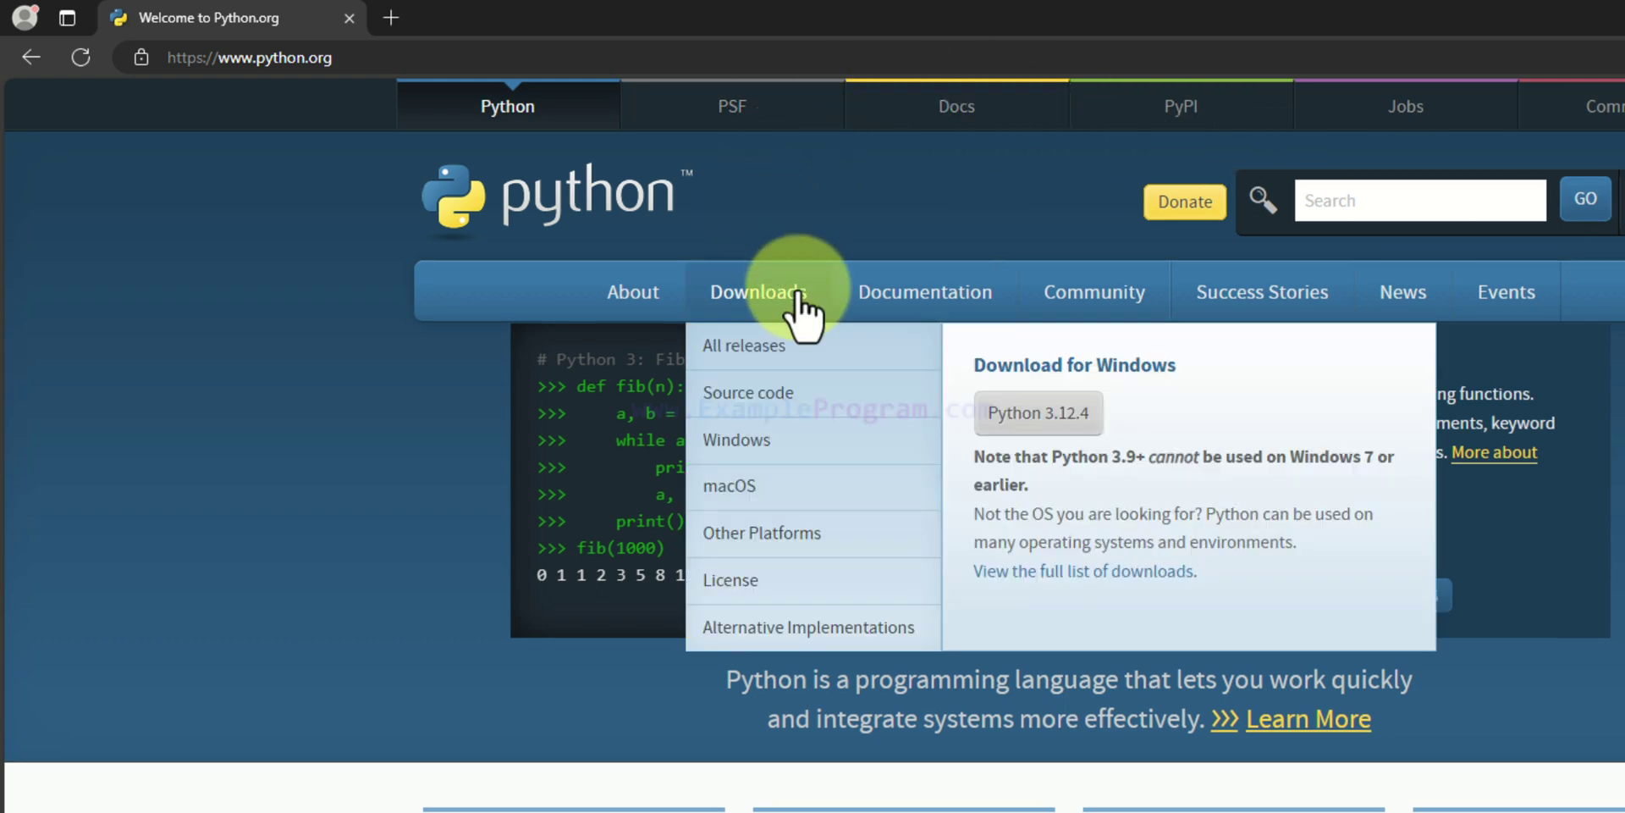
{"action": "left_click", "coordinate": [1028, 425]}
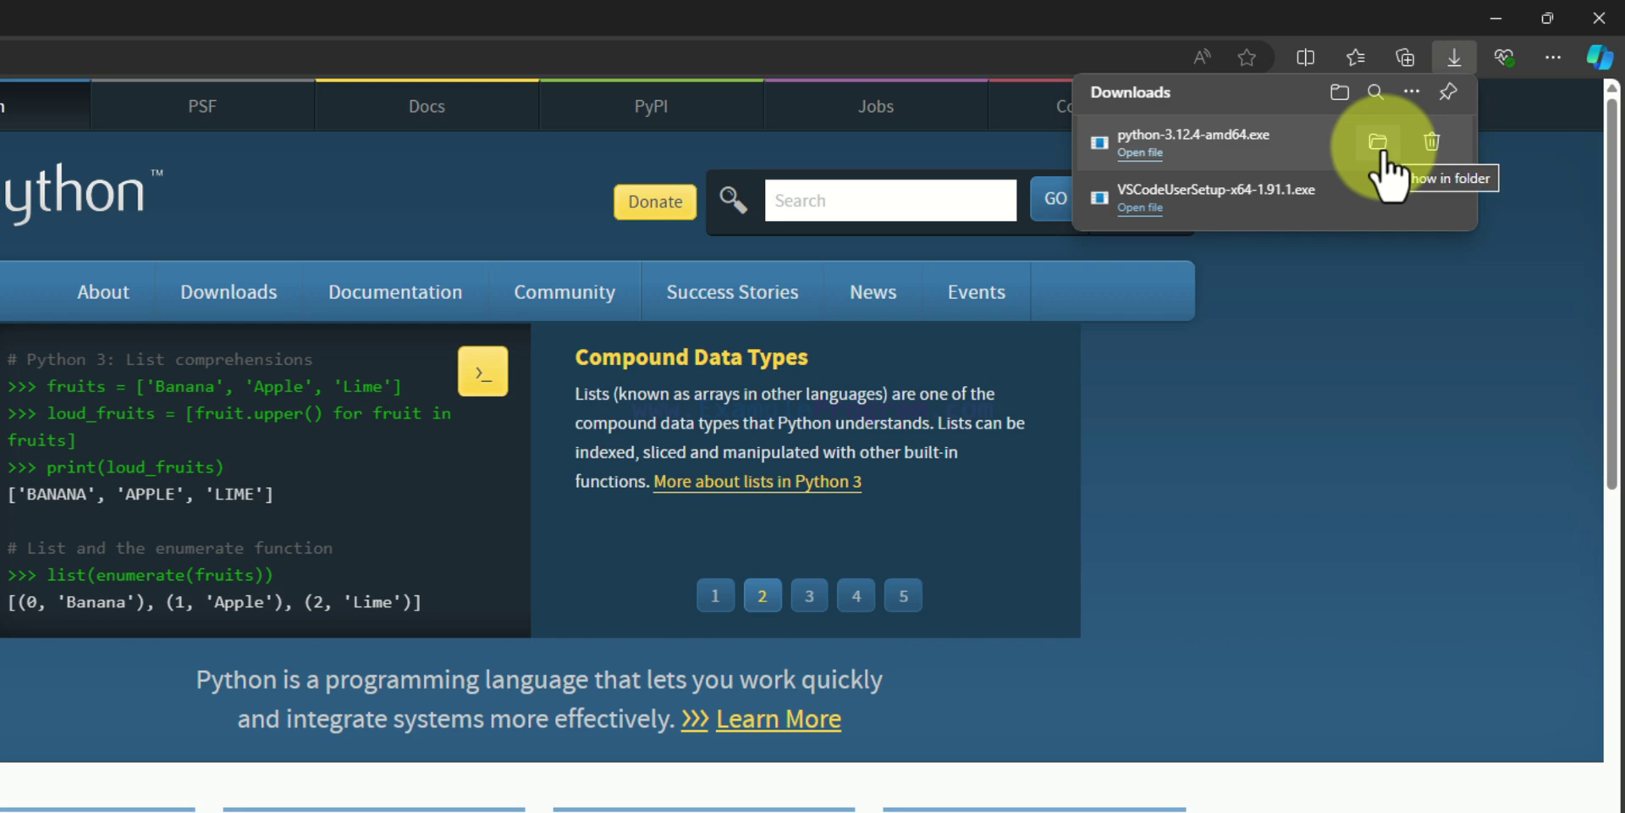
{"action": "left_click", "coordinate": [1380, 144]}
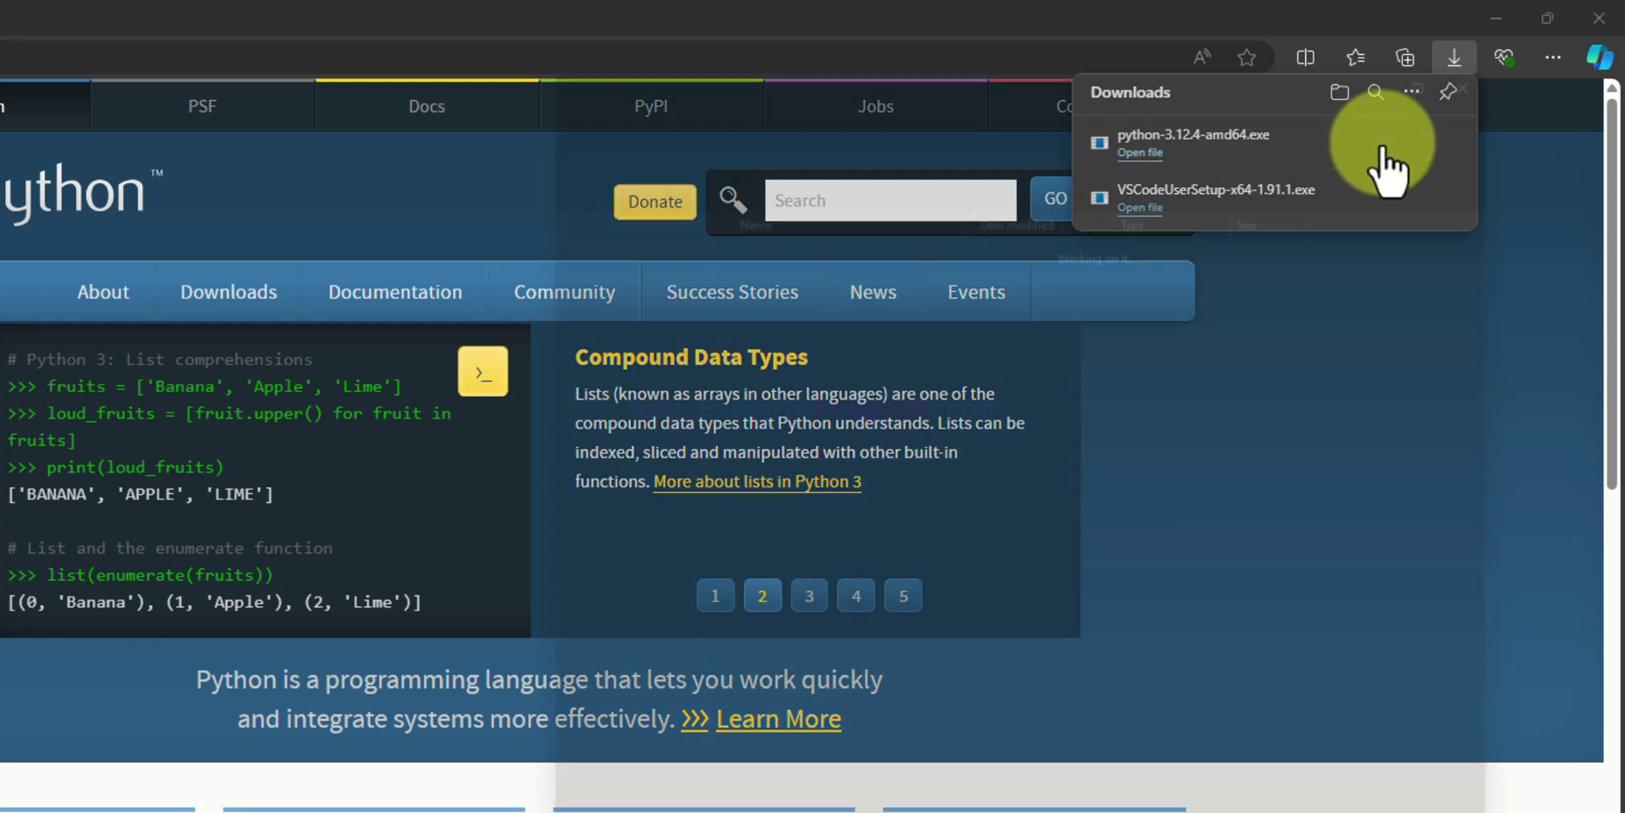
{"action": "left_click", "coordinate": [1498, 24]}
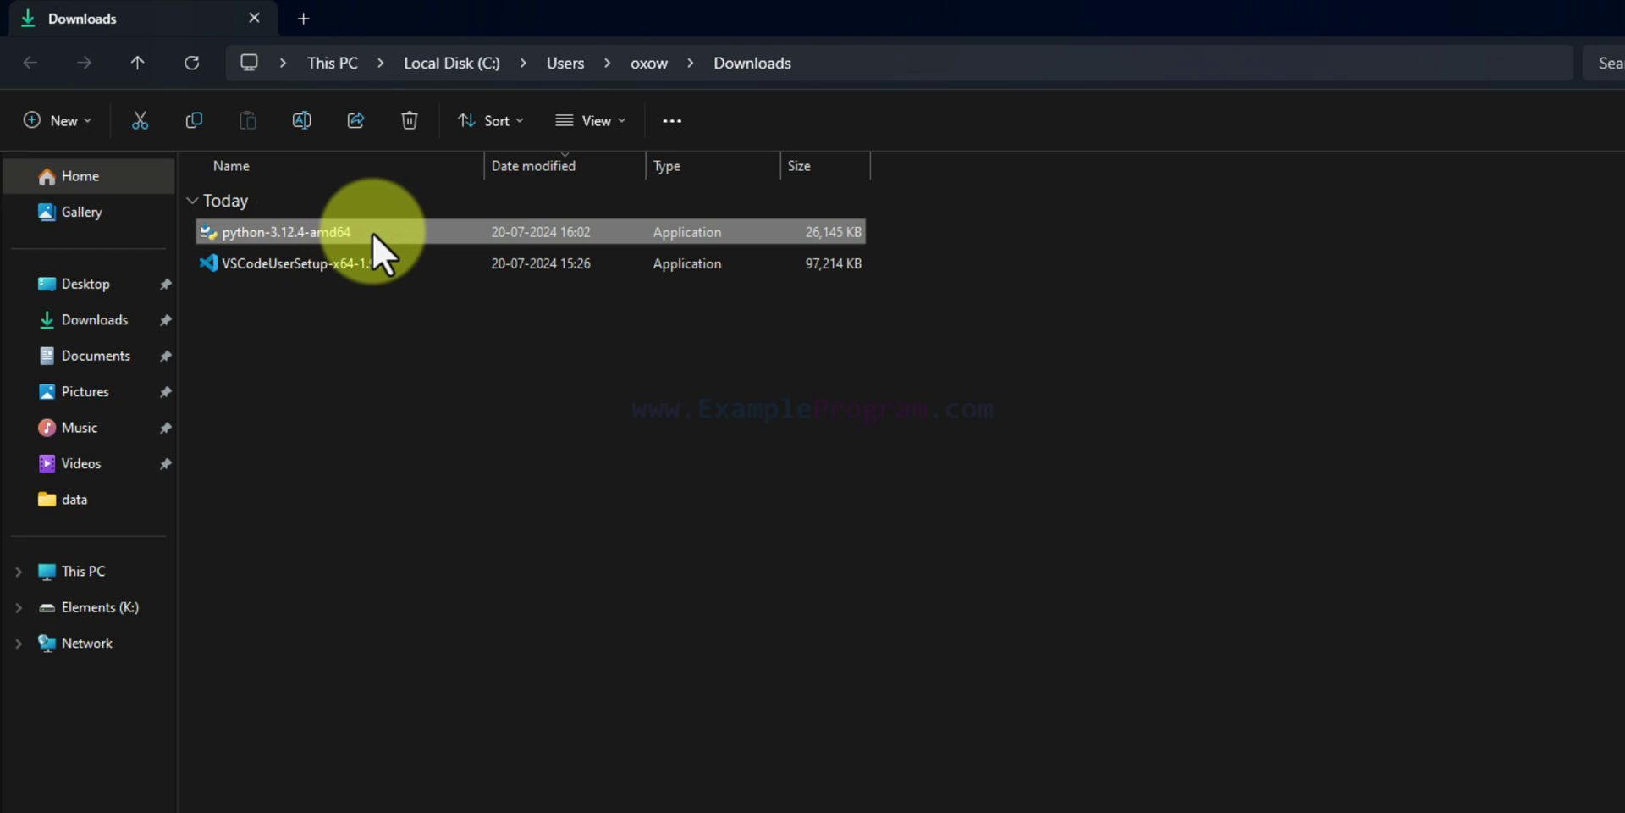
- Launch the python-3.12.4-amd64 installer from the Downloads folder and reposition its setup window
{"action": "mouse_move", "coordinate": [372, 232]}
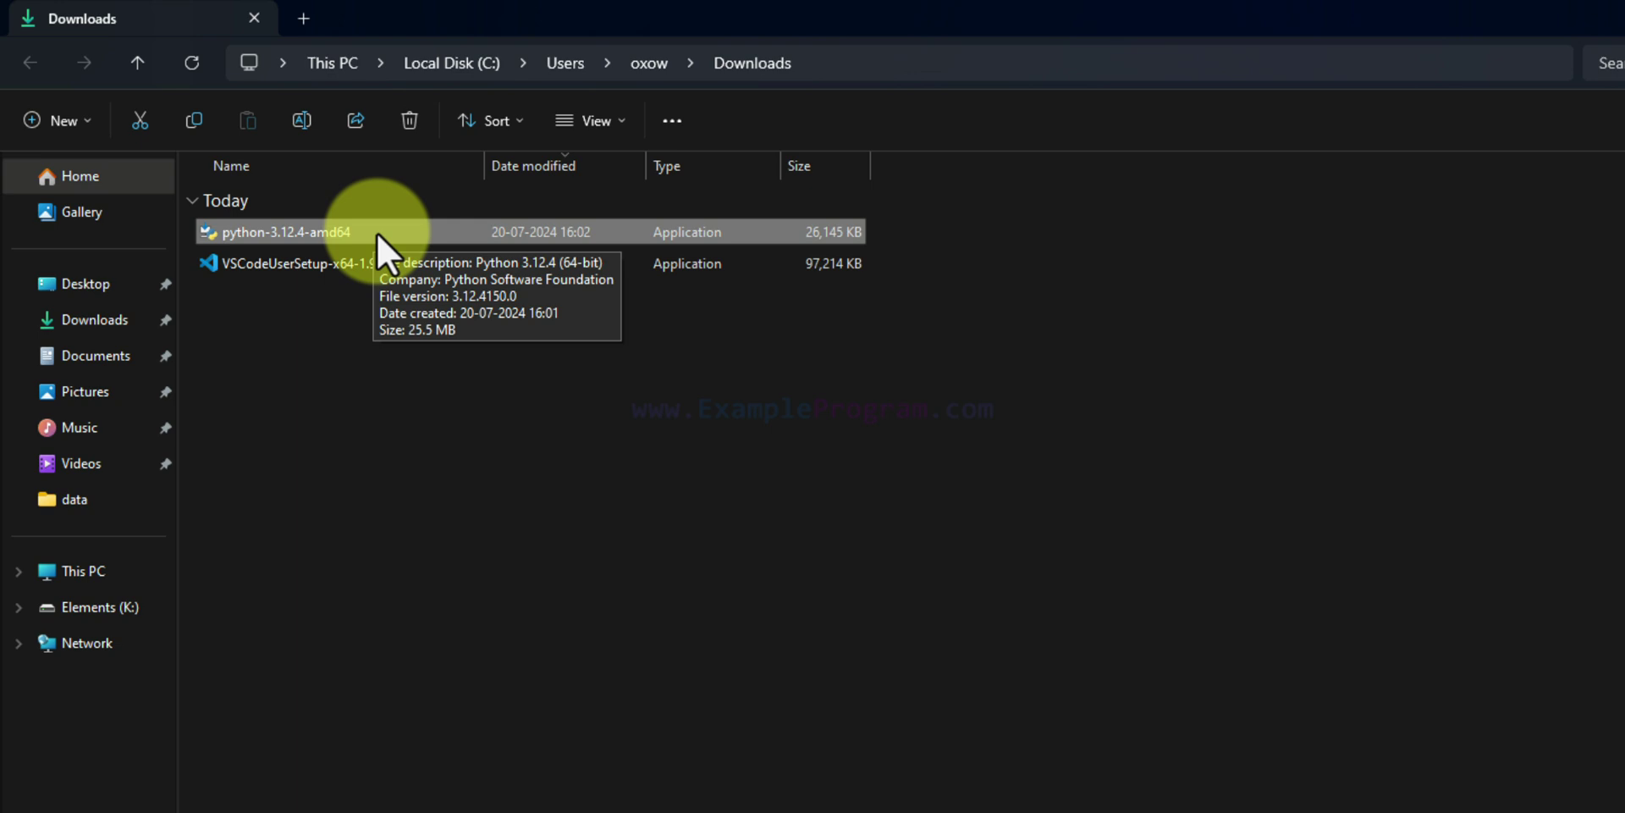
{"action": "double_click", "coordinate": [378, 234]}
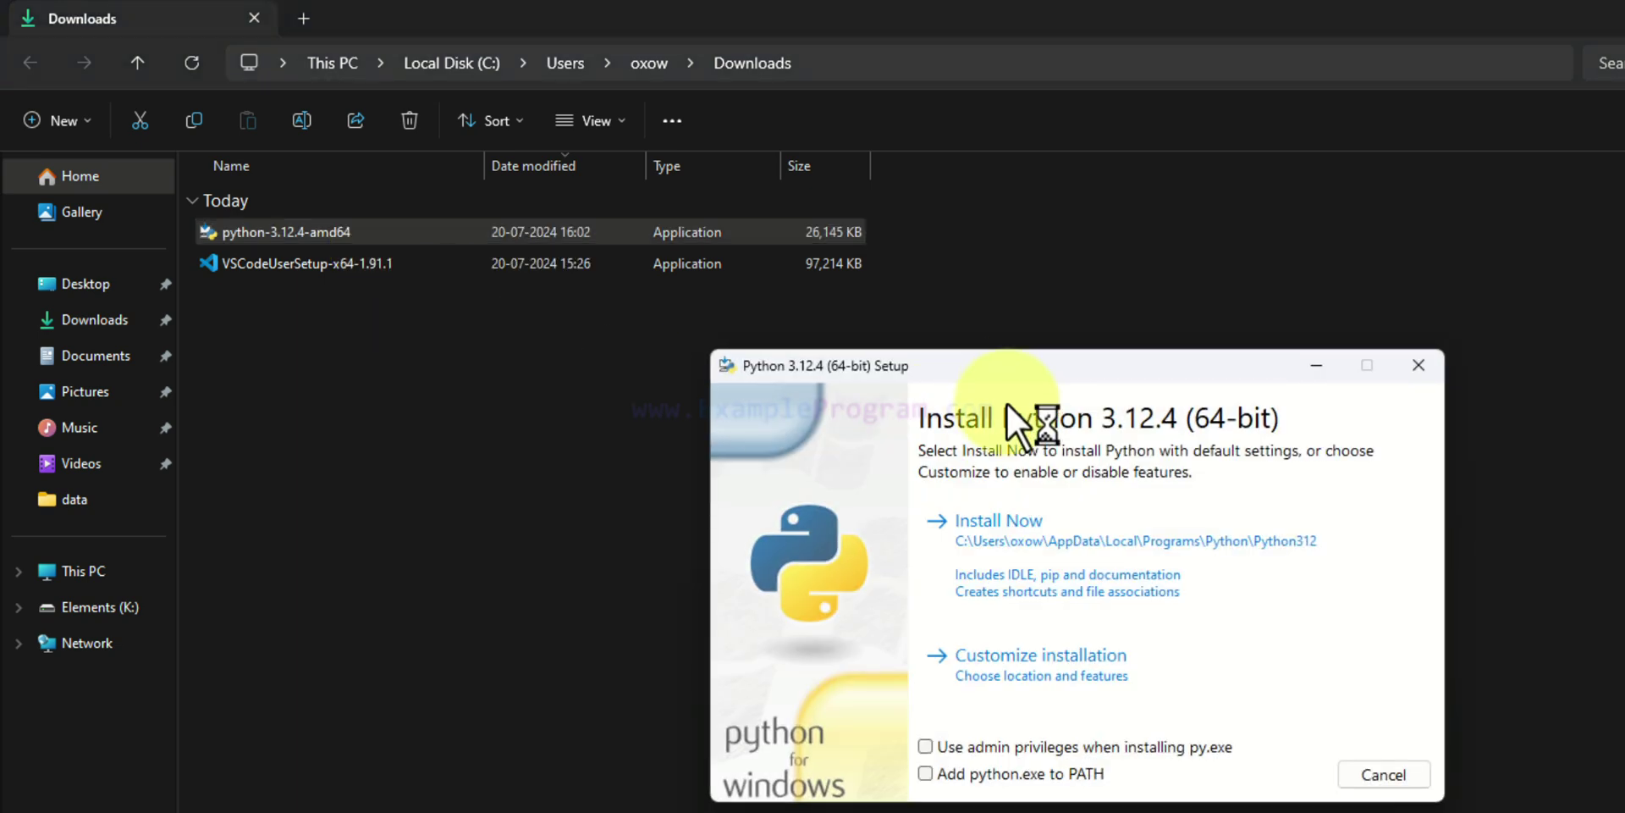
{"action": "left_click_drag", "start_coordinate": [1011, 371], "coordinate": [1008, 337]}
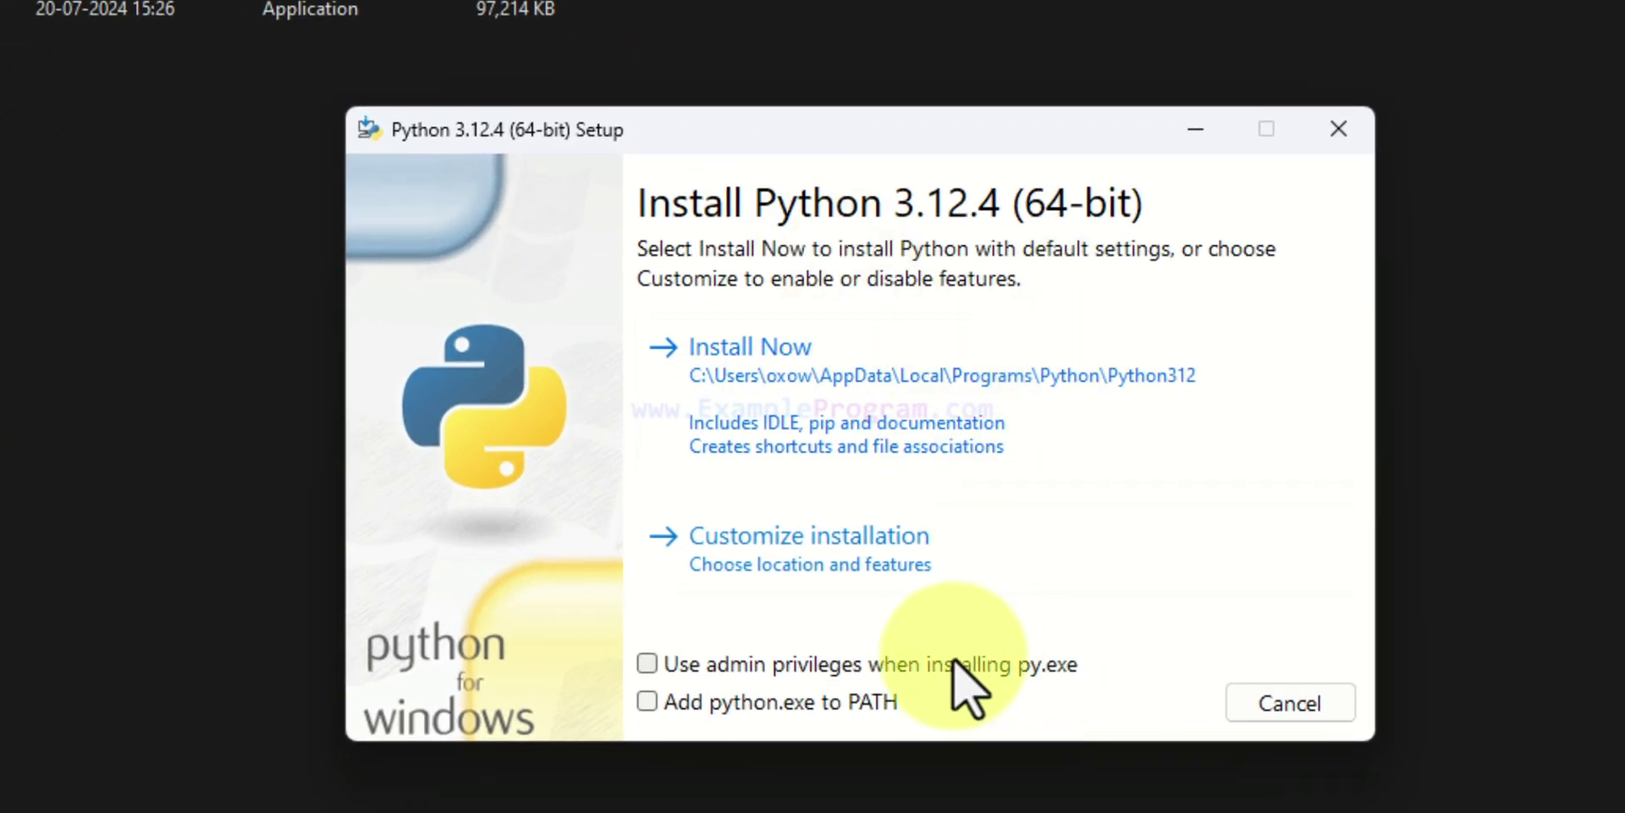
- Install Python with default settings, enabling admin privileges for py.exe and adding python.exe to PATH
{"action": "left_click", "coordinate": [647, 668]}
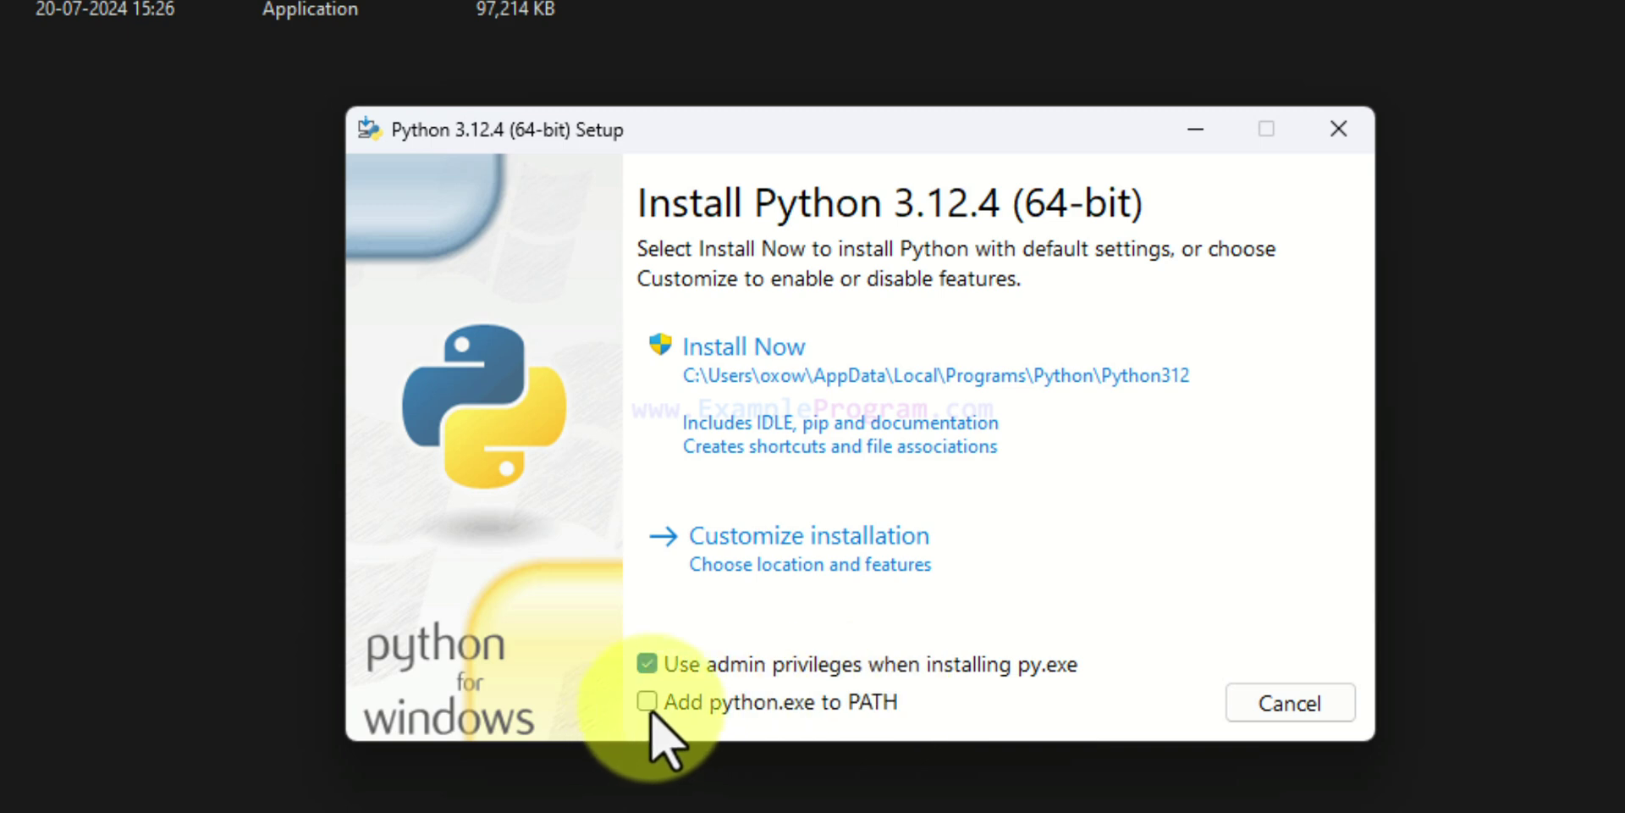
{"action": "left_click", "coordinate": [649, 708]}
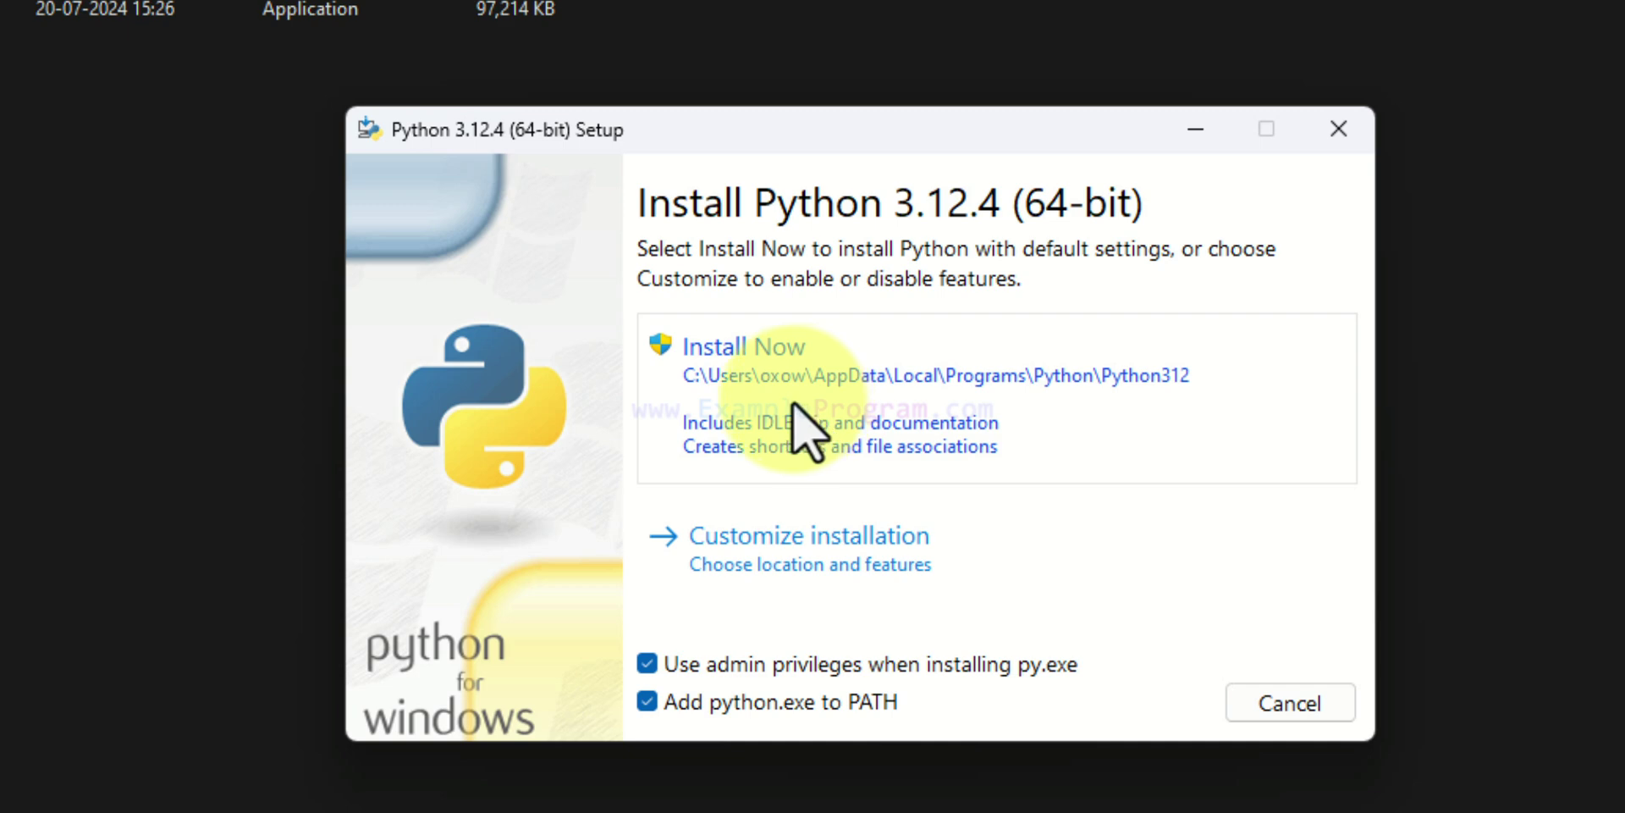
{"action": "left_click", "coordinate": [955, 399]}
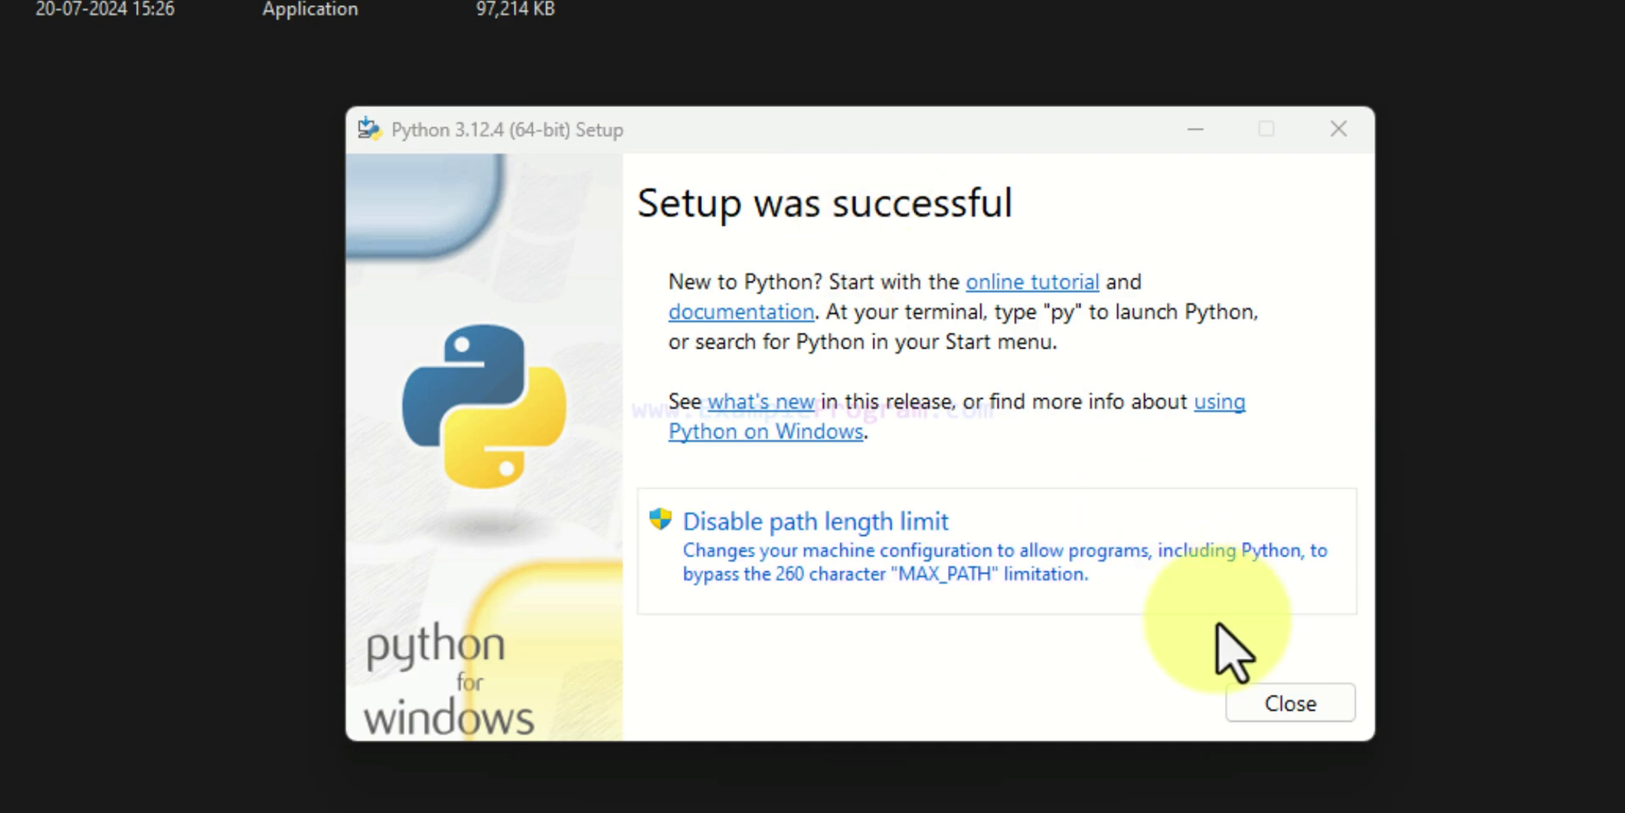
- Close the finished Python setup, the Downloads folder window and the browser
{"action": "left_click", "coordinate": [1303, 707]}
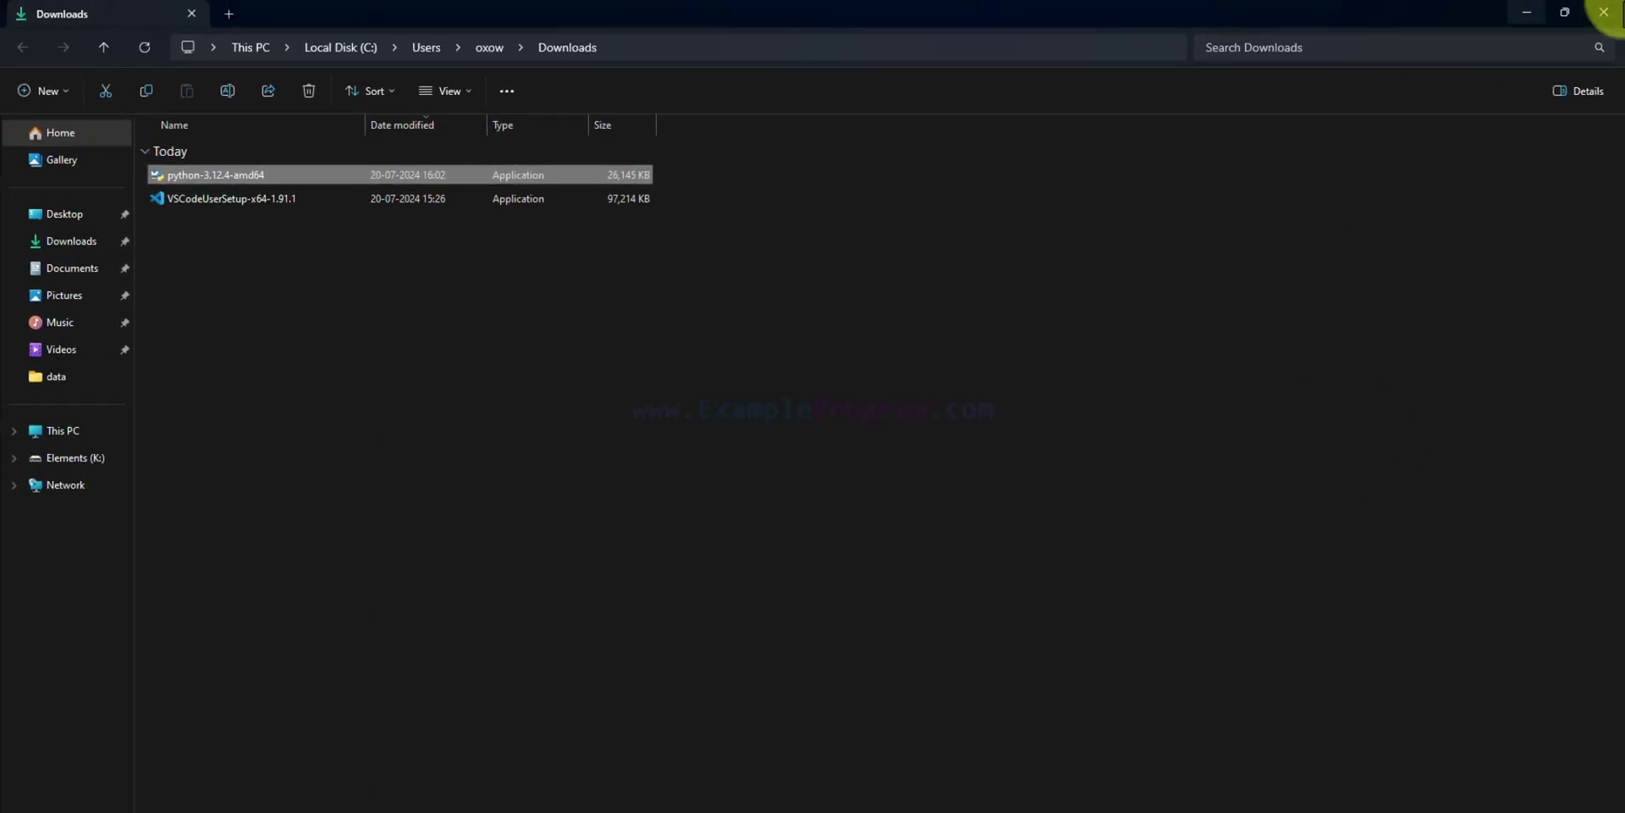
{"action": "left_click", "coordinate": [1603, 13]}
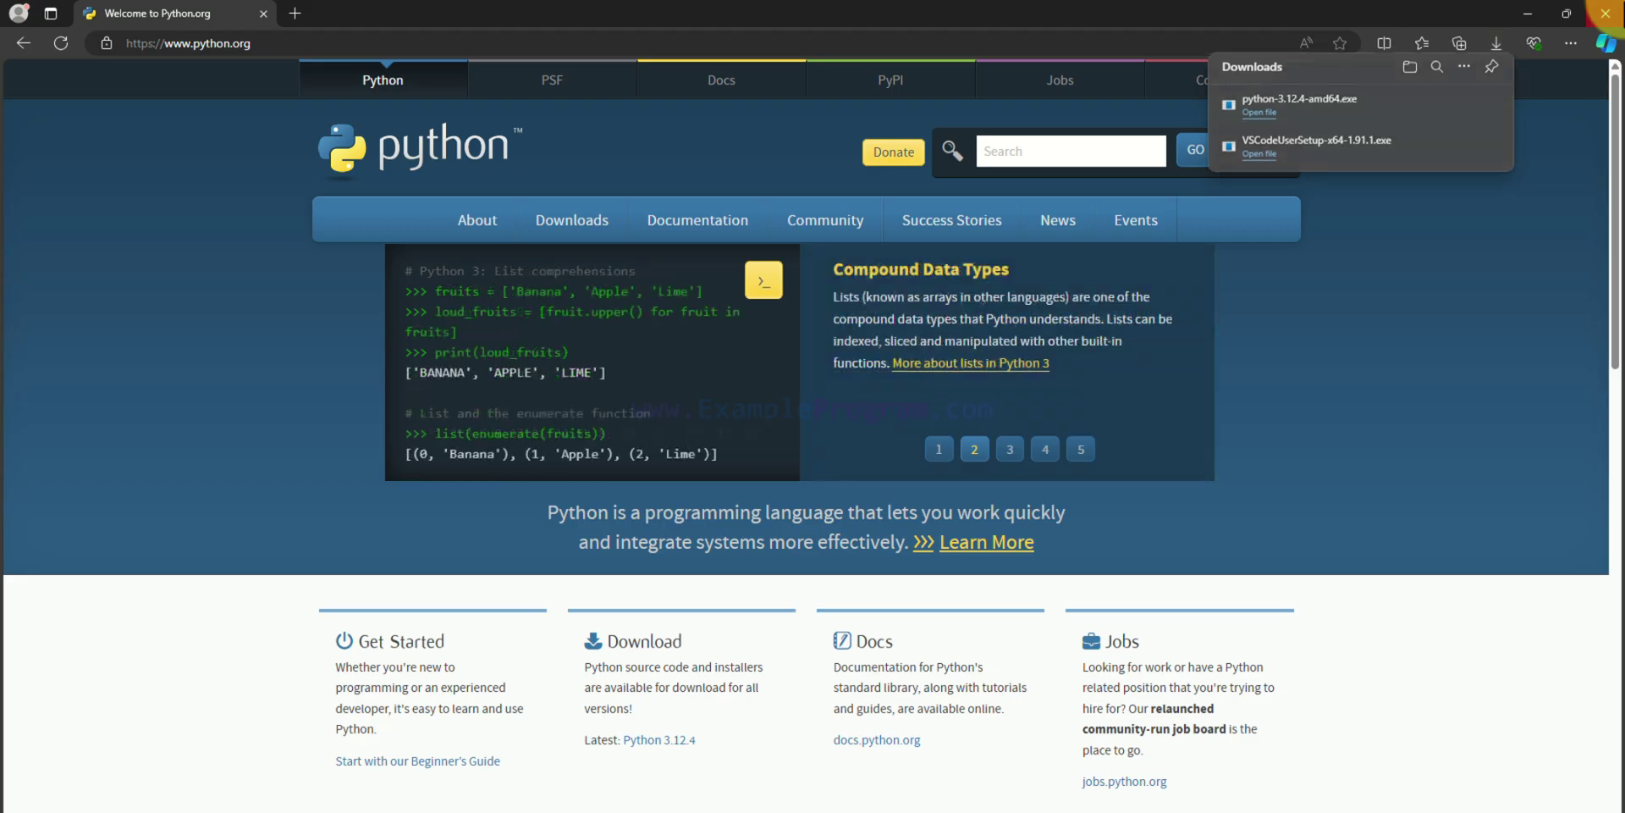
{"action": "left_click", "coordinate": [1604, 13]}
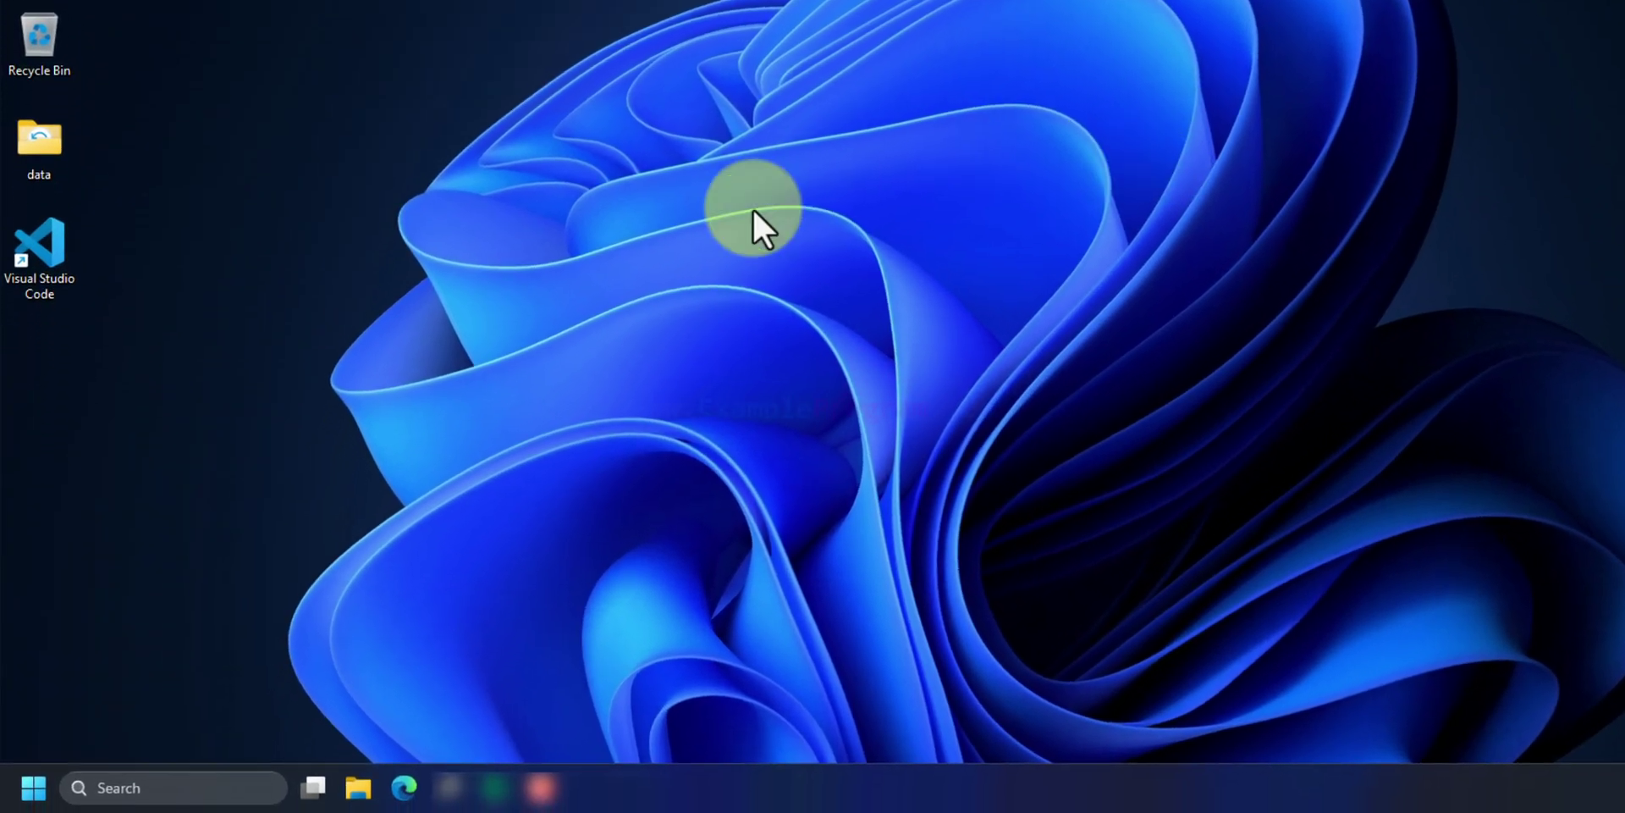
- Search the installed Windows apps for "python" to check its entries, and dismiss the search
{"action": "left_click", "coordinate": [34, 787]}
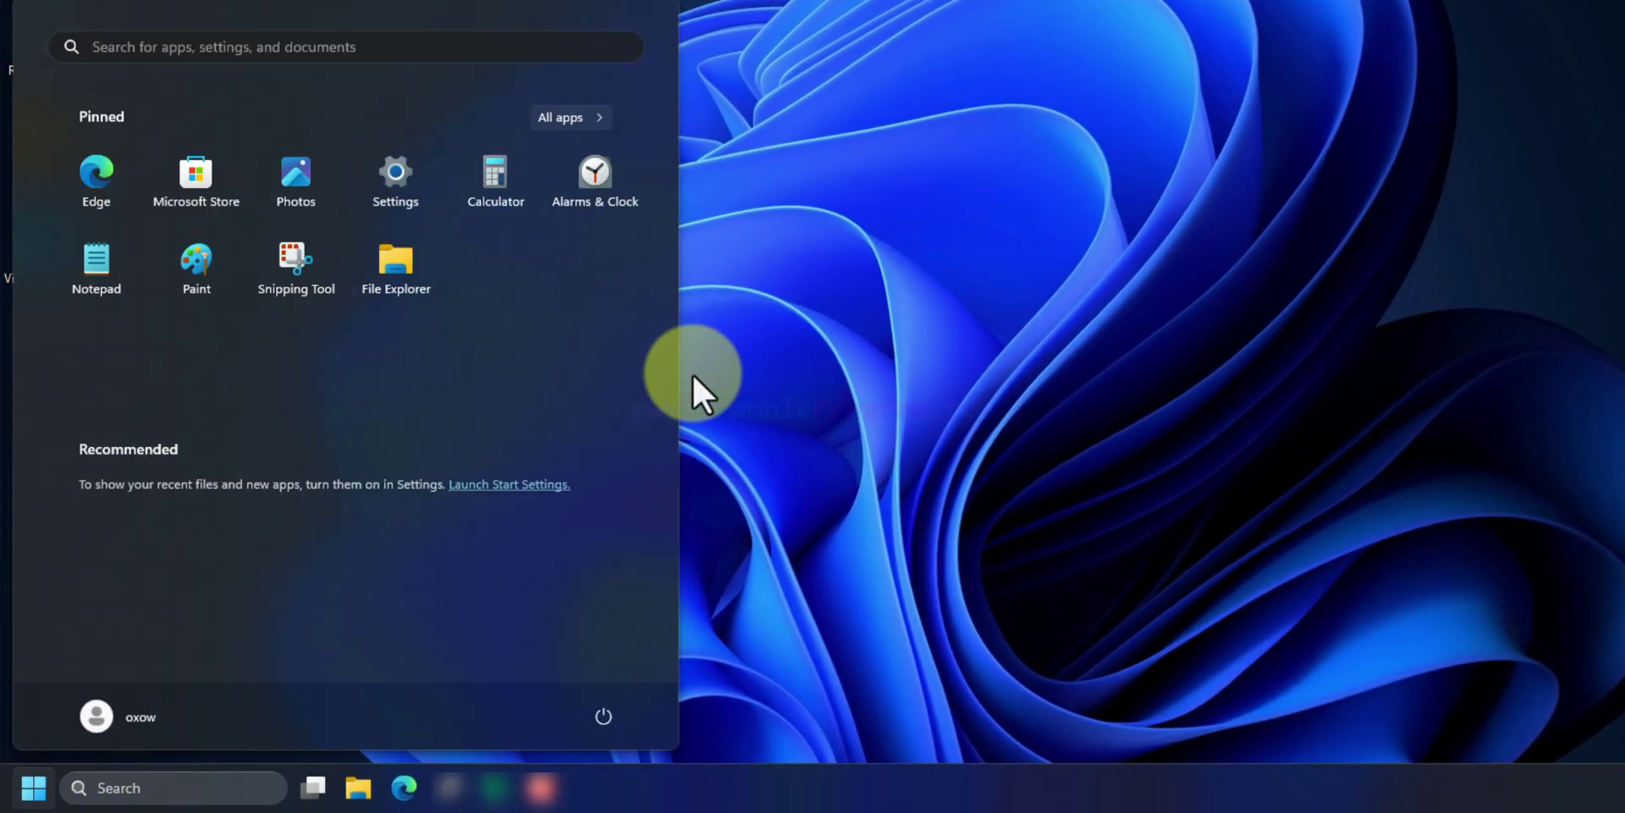
{"action": "type", "text": "python"}
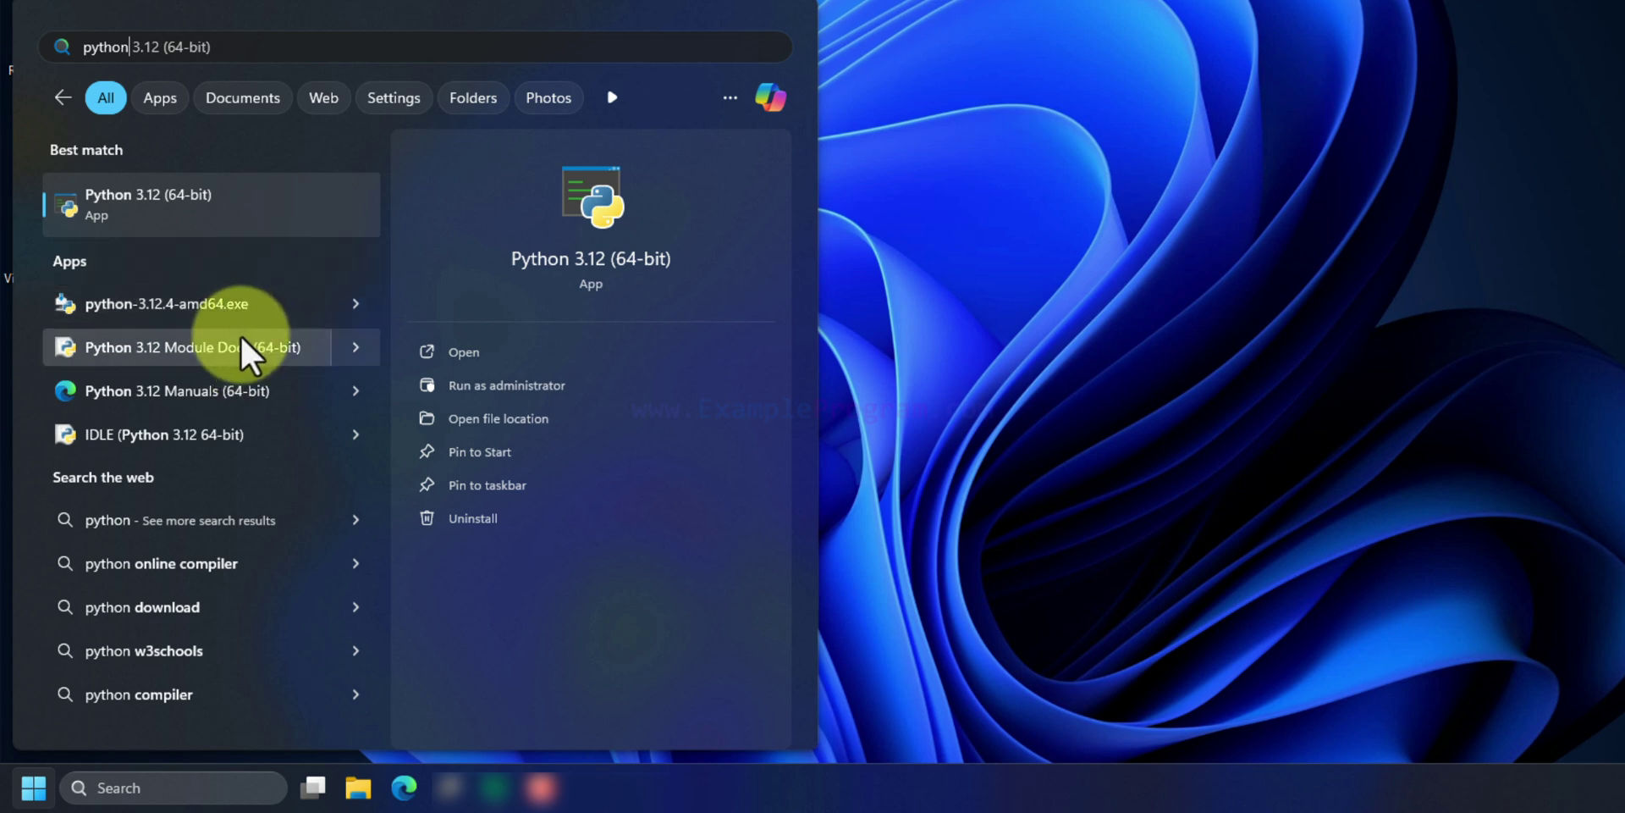
{"action": "left_click", "coordinate": [987, 253]}
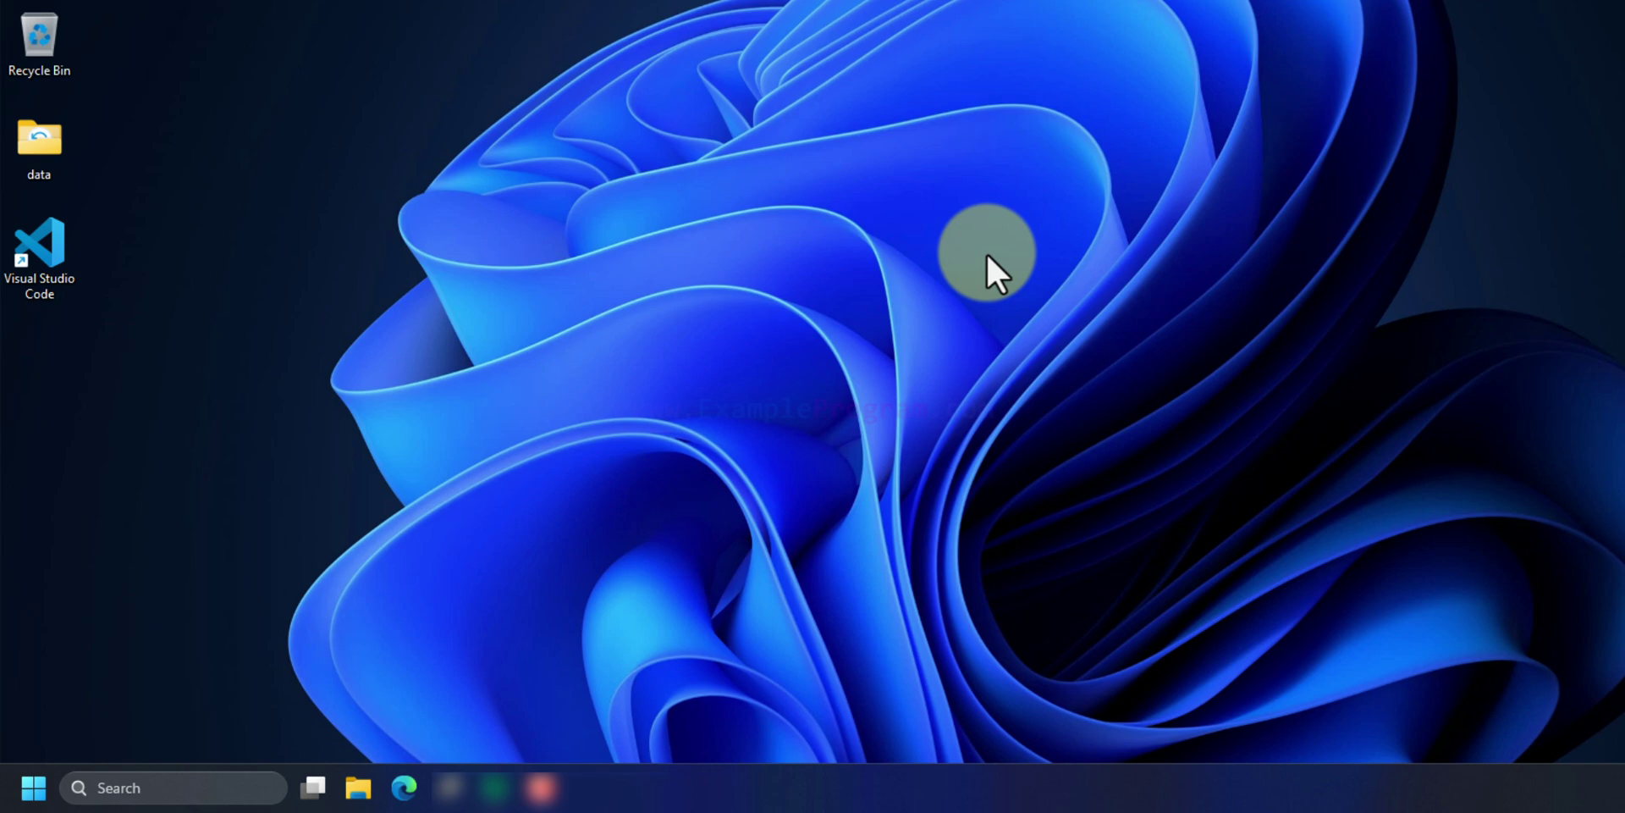
- Open Command Prompt and run python --version to check the installed Python version
{"action": "left_click", "coordinate": [32, 785]}
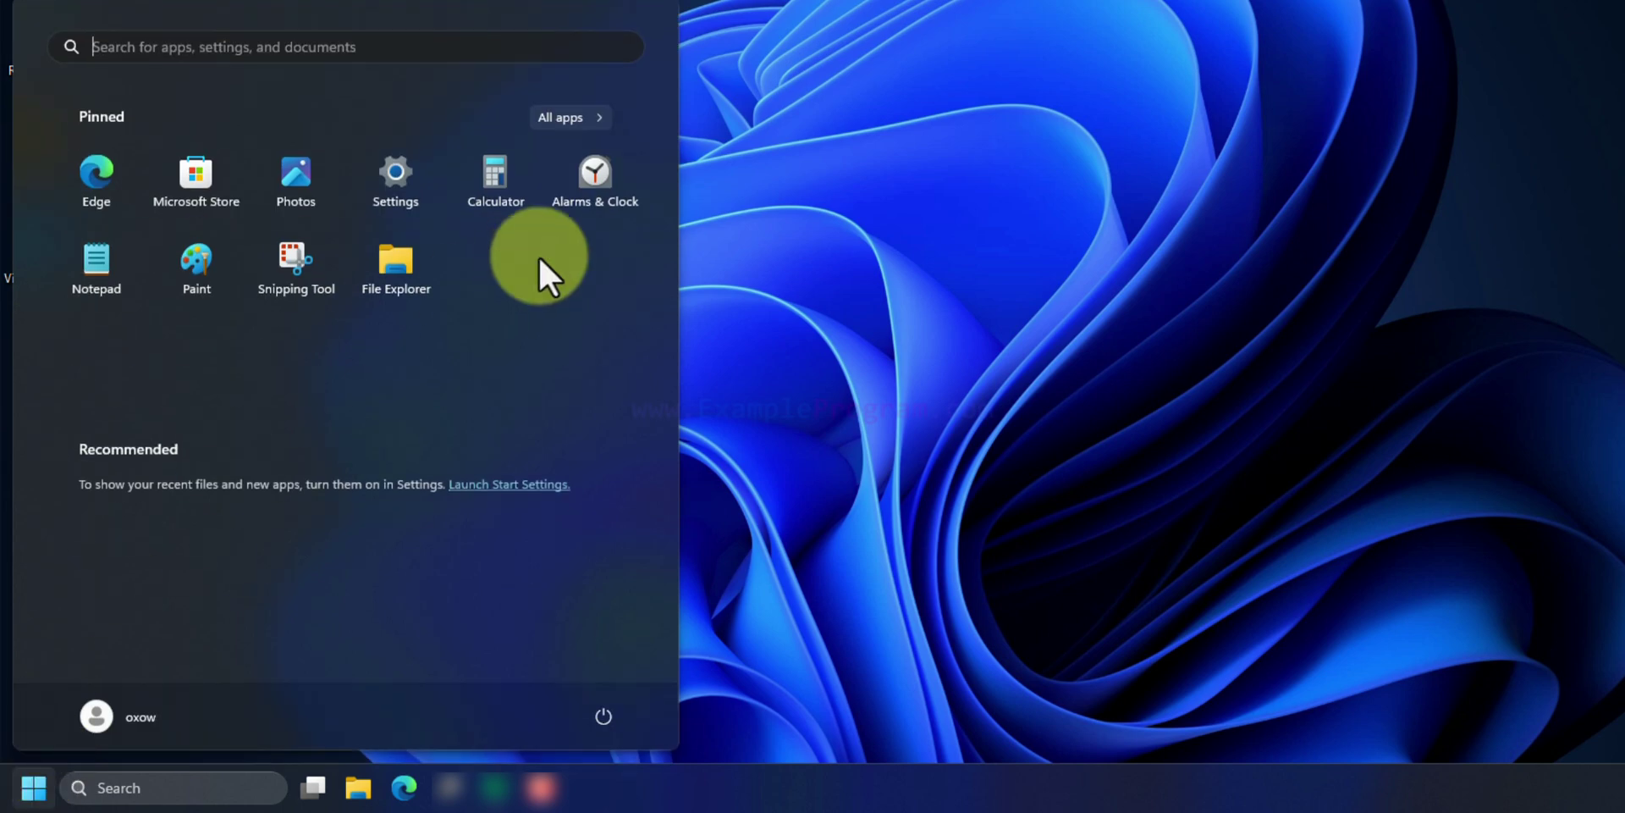
{"action": "type", "text": "cmd"}
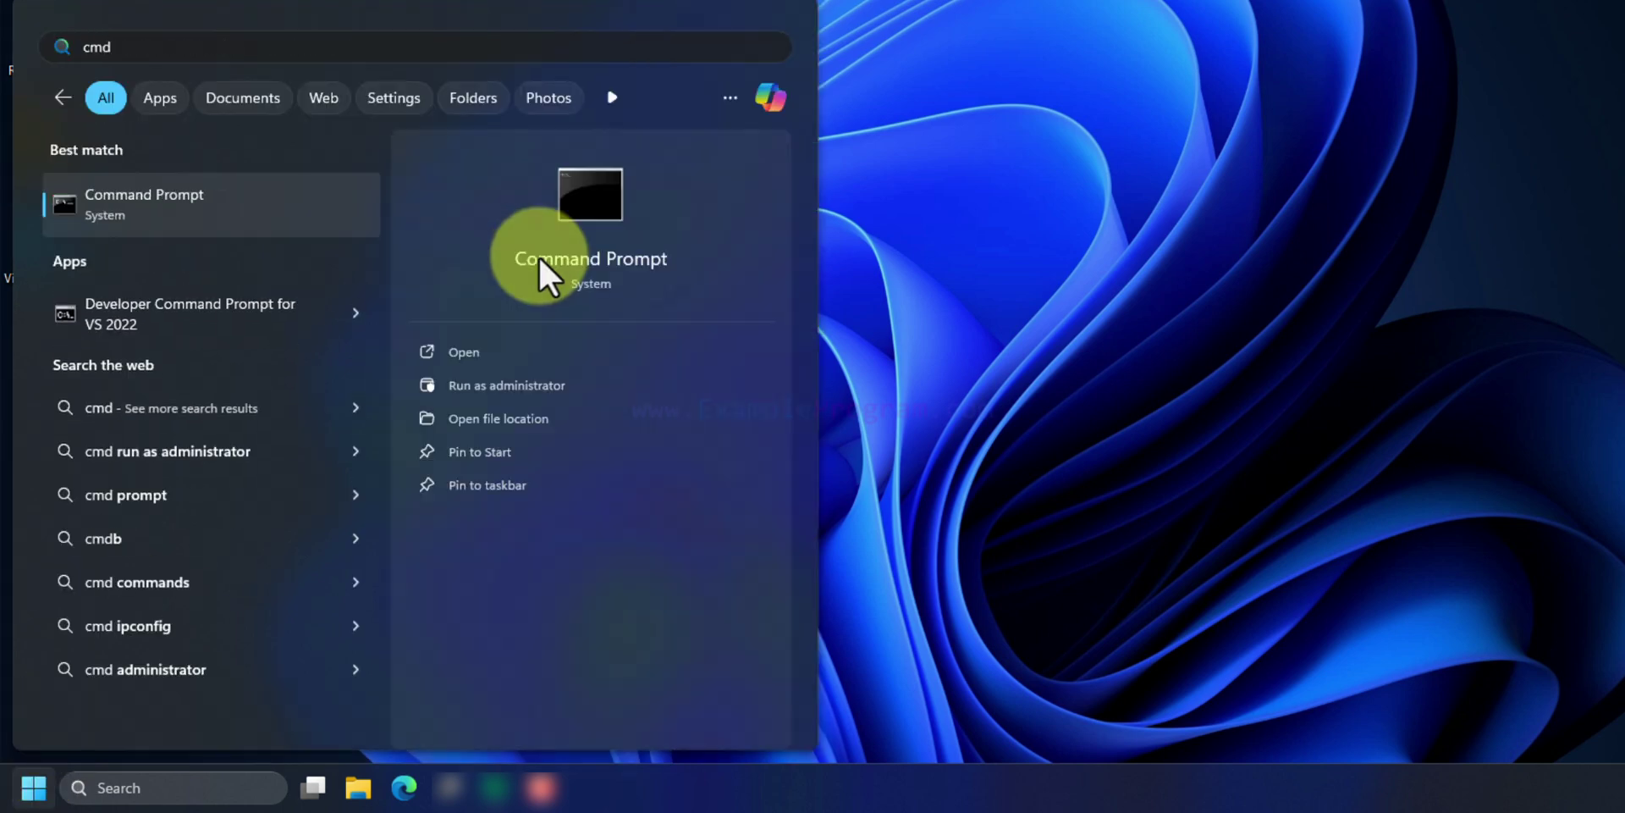
{"action": "left_click", "coordinate": [540, 256]}
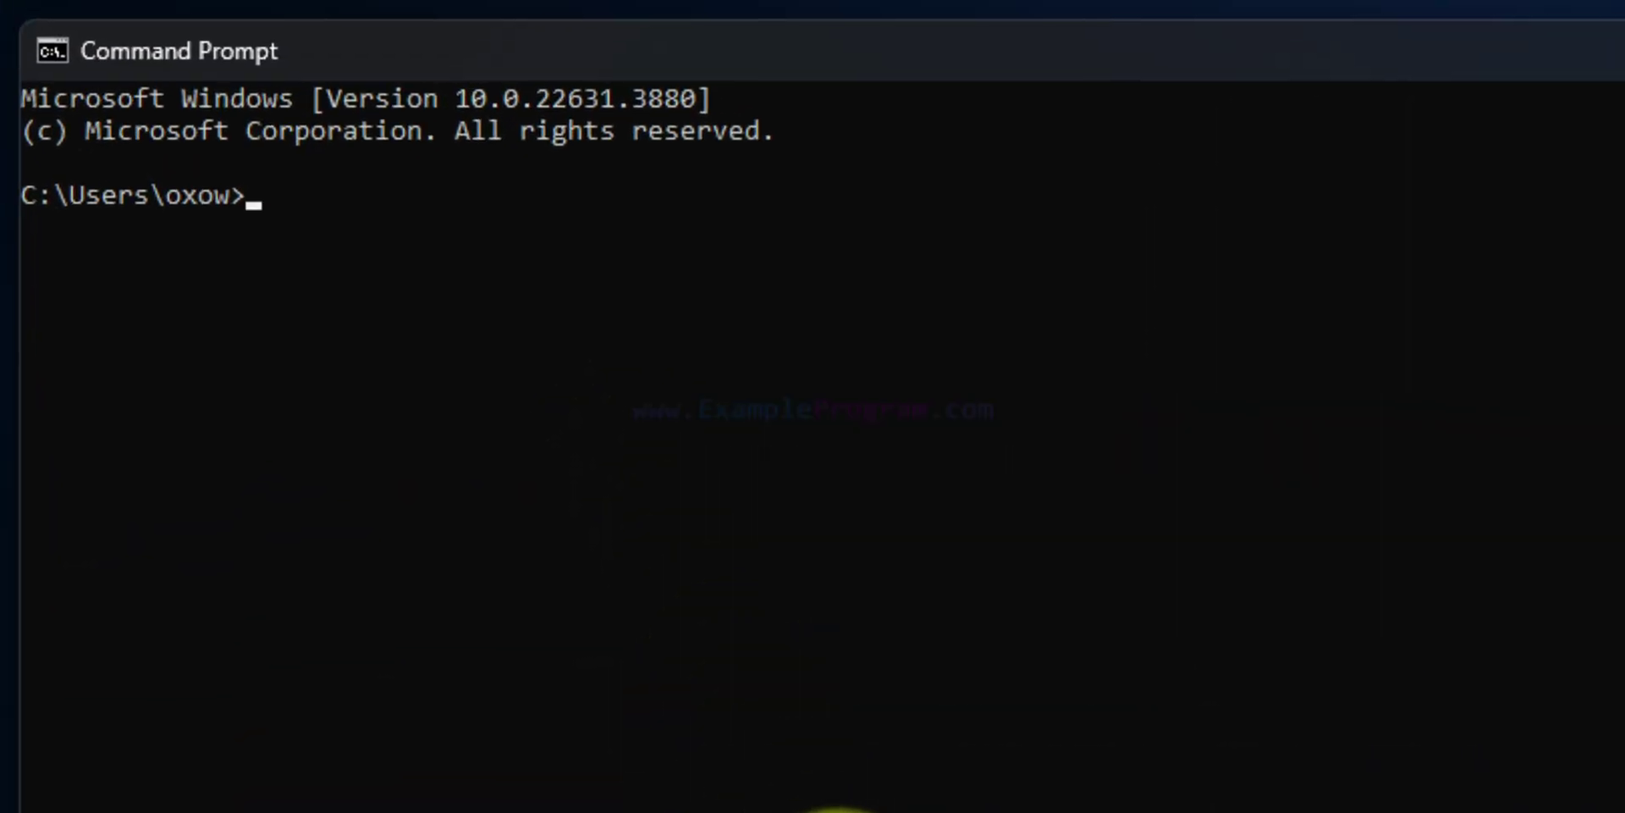
{"action": "type", "text": "python --ve"}
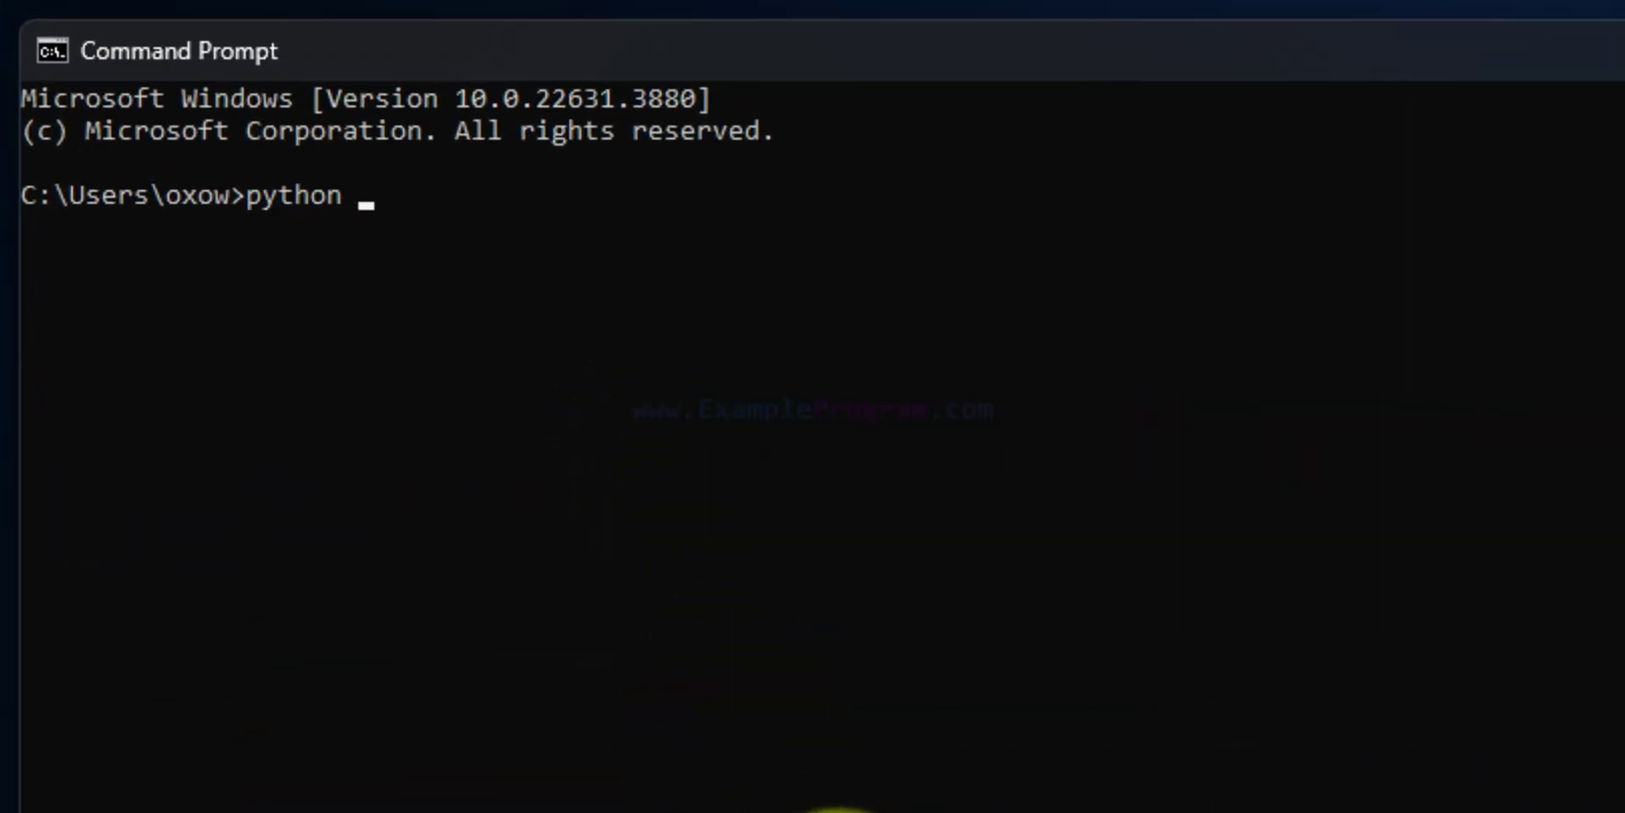
{"action": "type", "text": "rsion"}
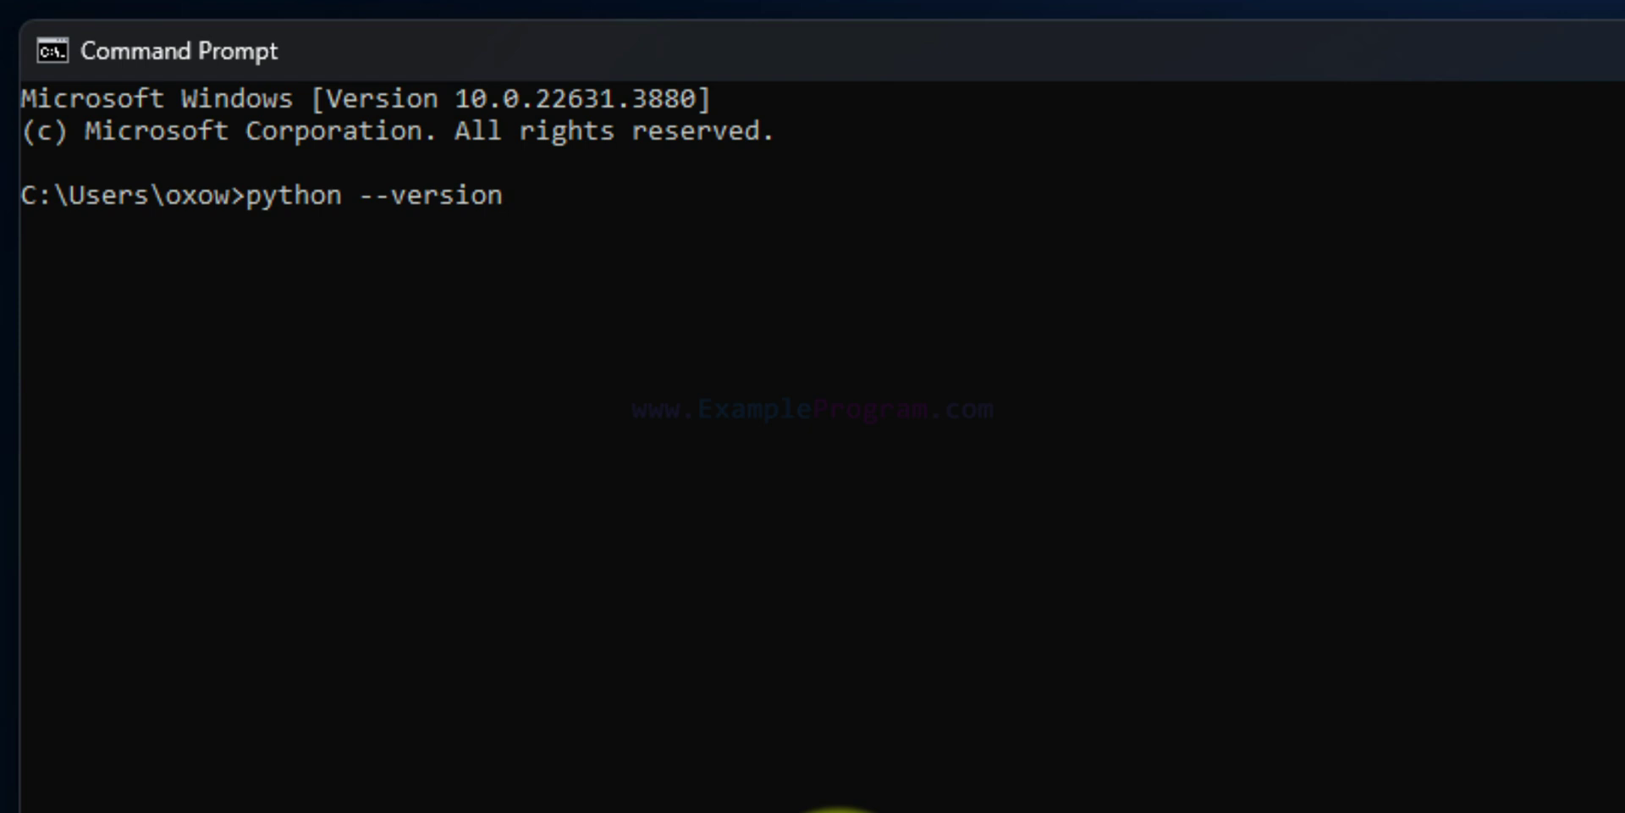
{"action": "key", "text": "Return"}
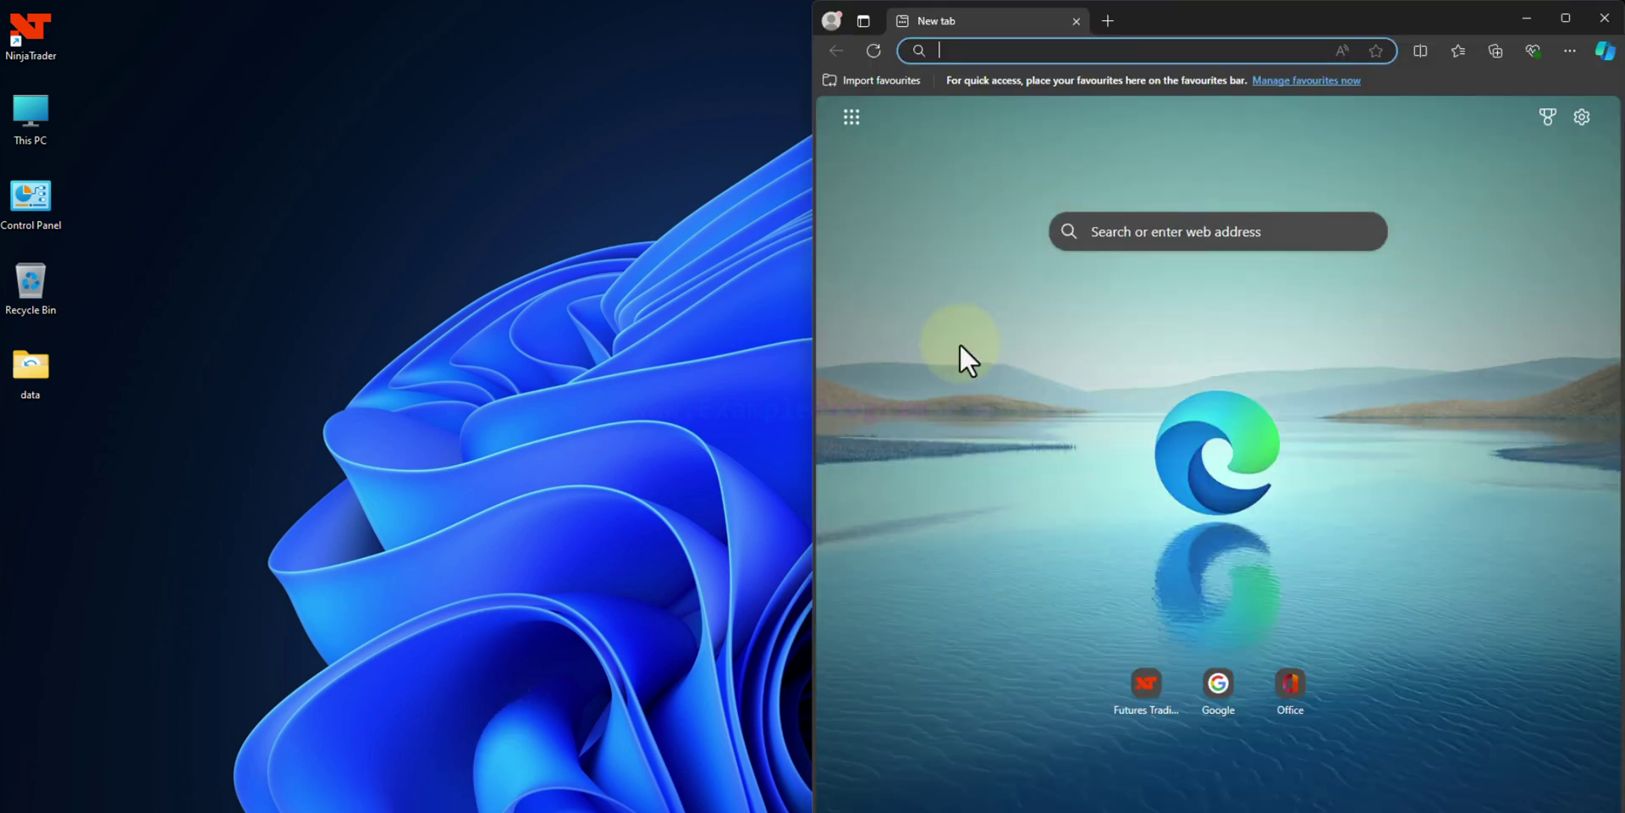
- Open code.visualstudio.com in the maximized browser and download Visual Studio Code for Windows
{"action": "left_click", "coordinate": [1567, 25]}
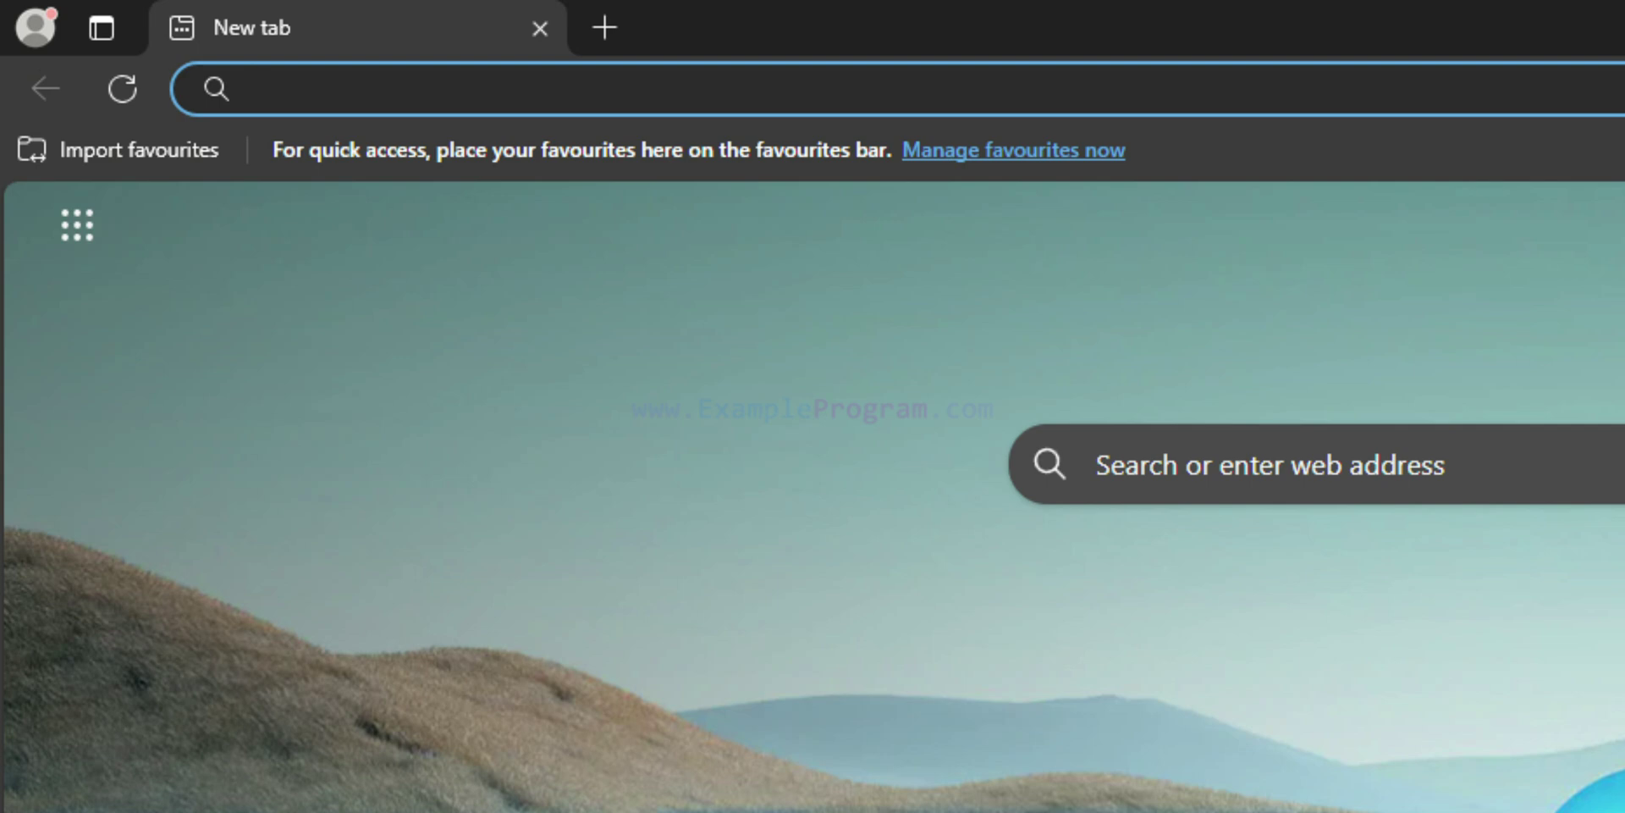
{"action": "type", "text": "code"}
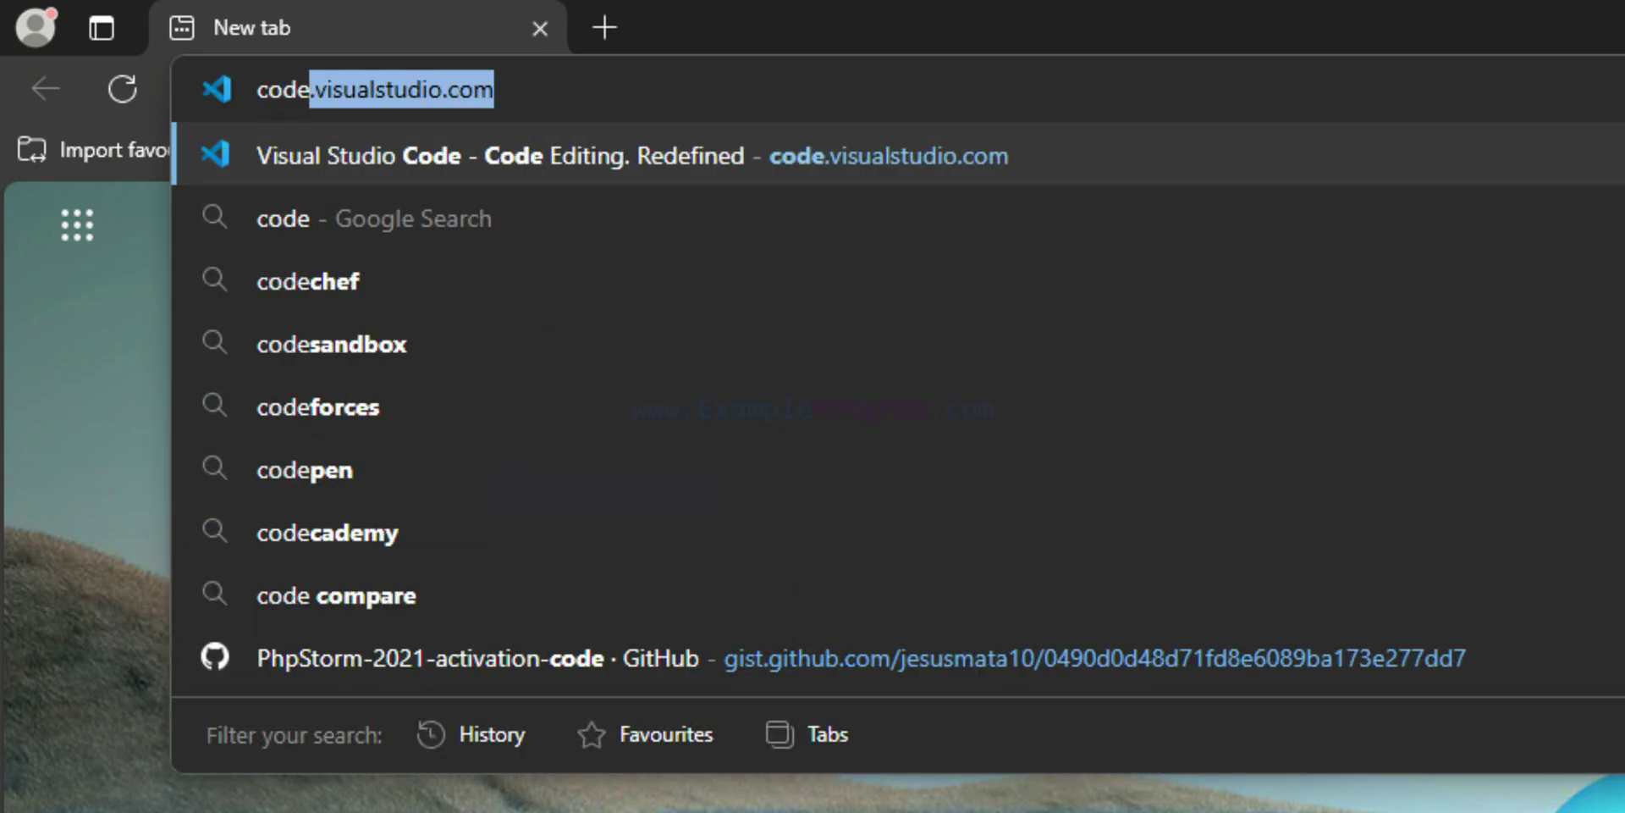
{"action": "key", "text": "Right"}
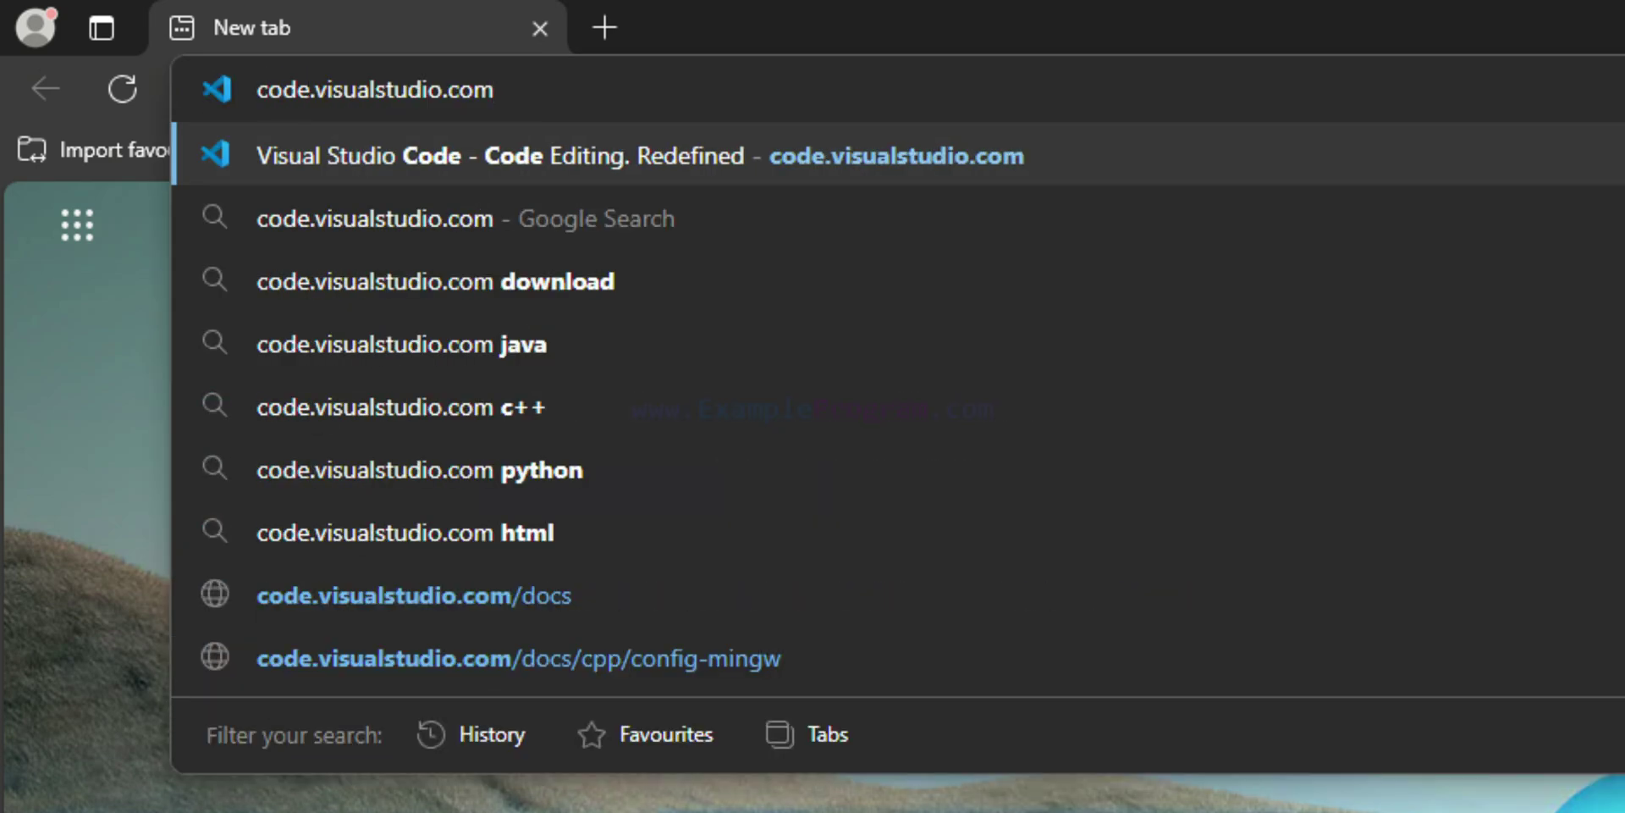
{"action": "key", "text": "Return"}
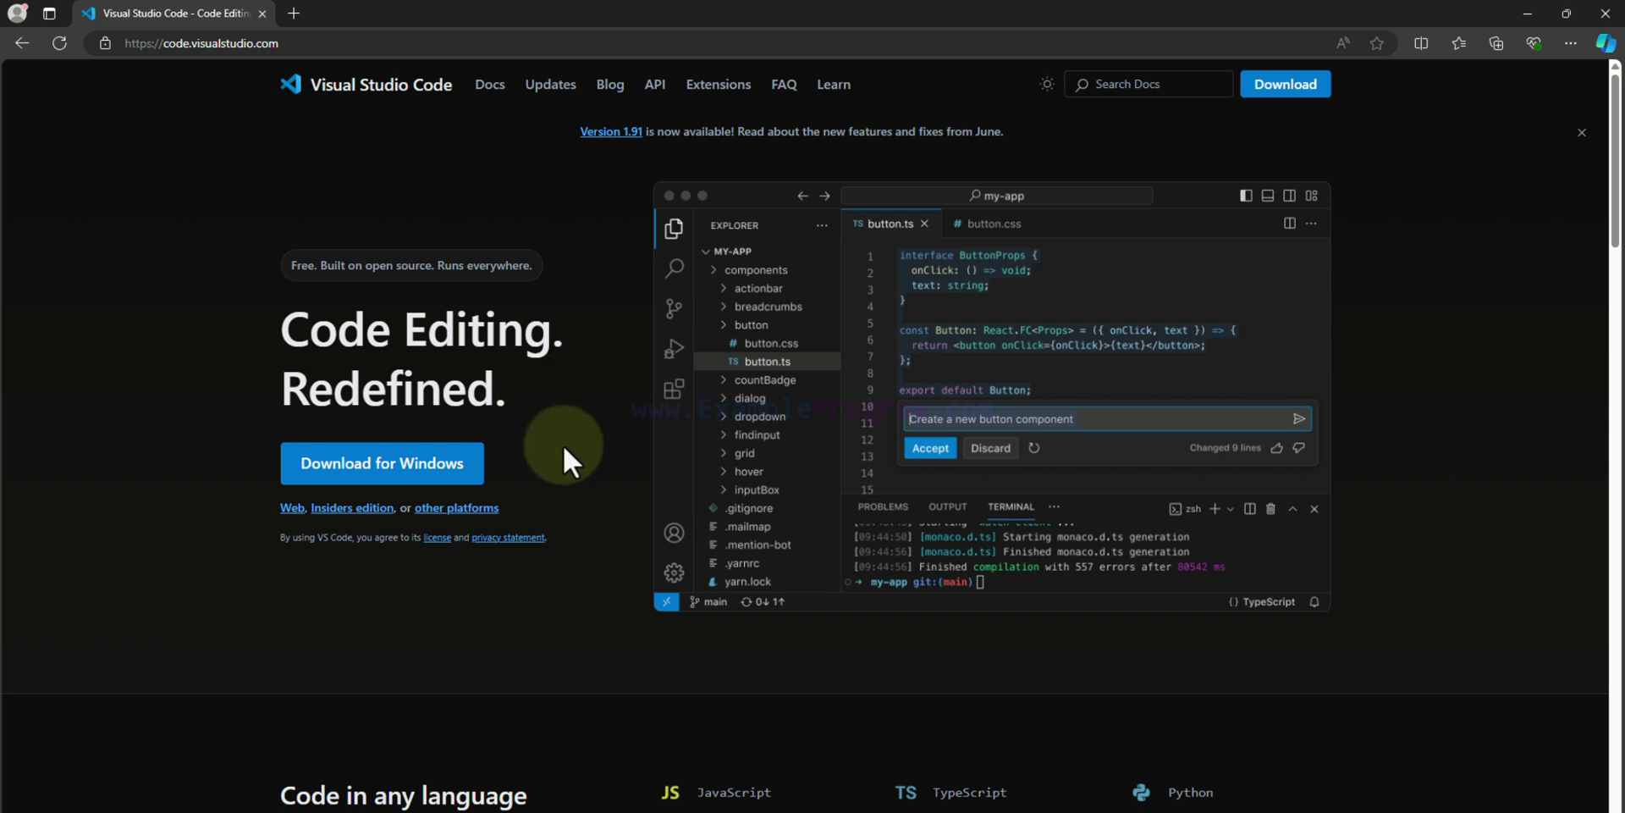
{"action": "left_click", "coordinate": [461, 480]}
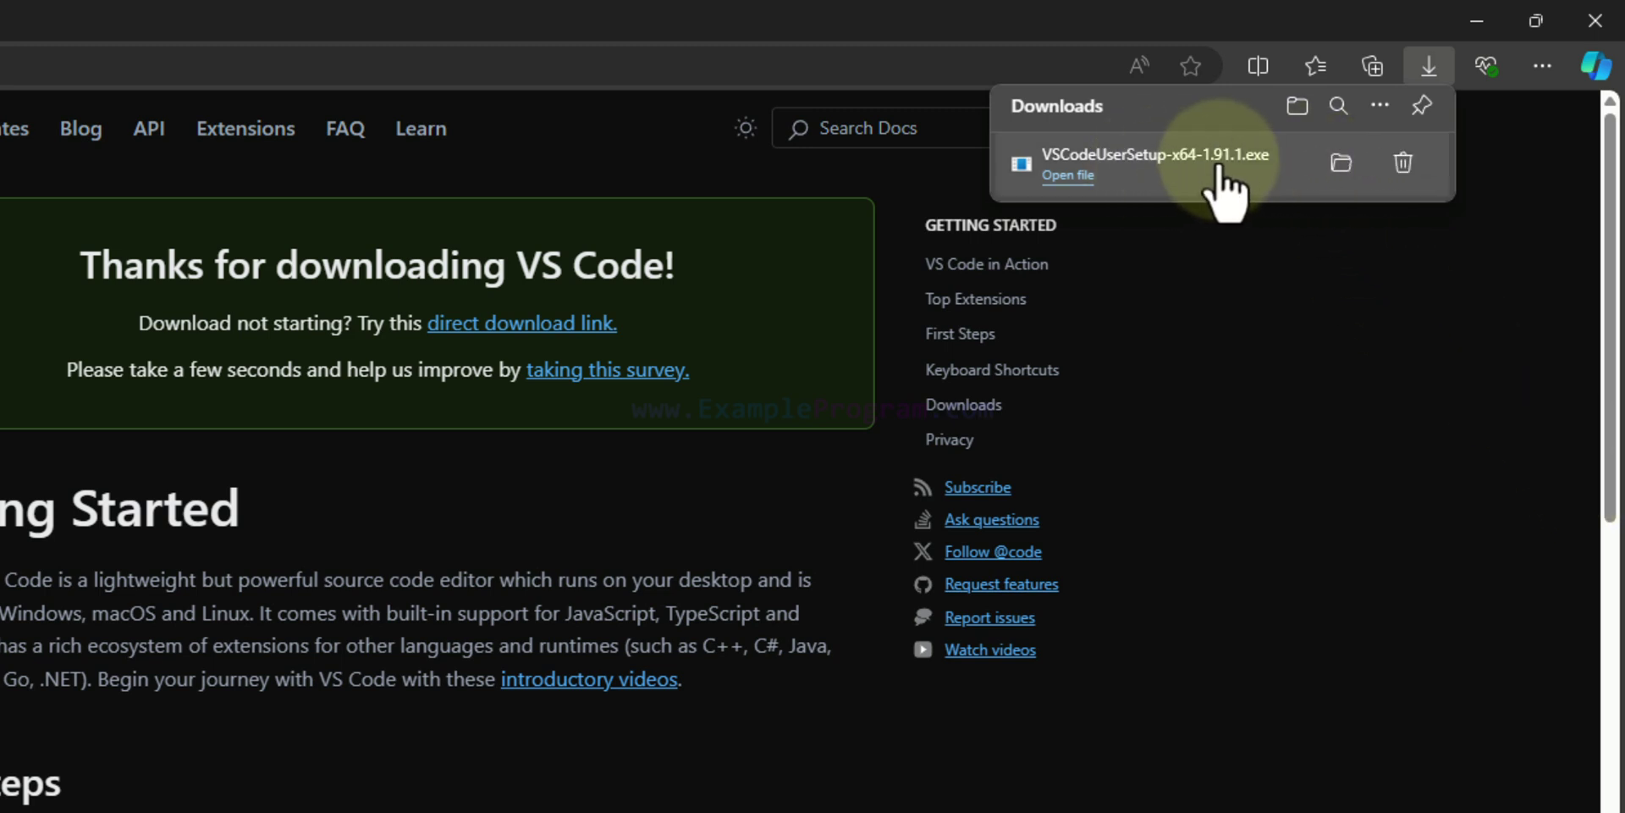
- Show the downloaded VSCodeUserSetup-x64-1.91.1 installer in its folder and run it
{"action": "left_click", "coordinate": [1341, 162]}
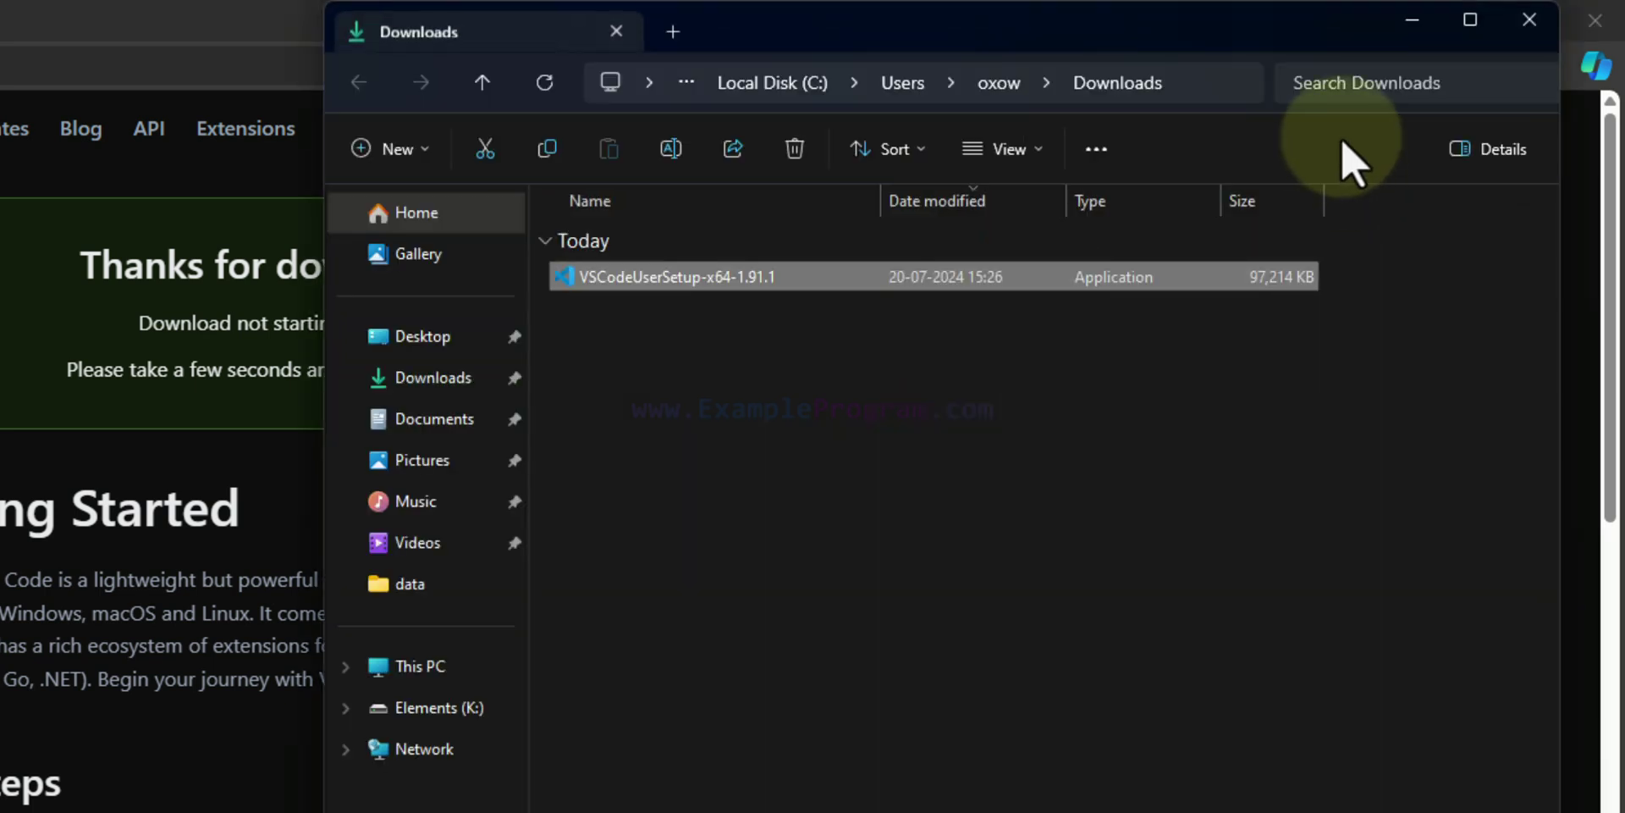
{"action": "left_click", "coordinate": [1471, 19]}
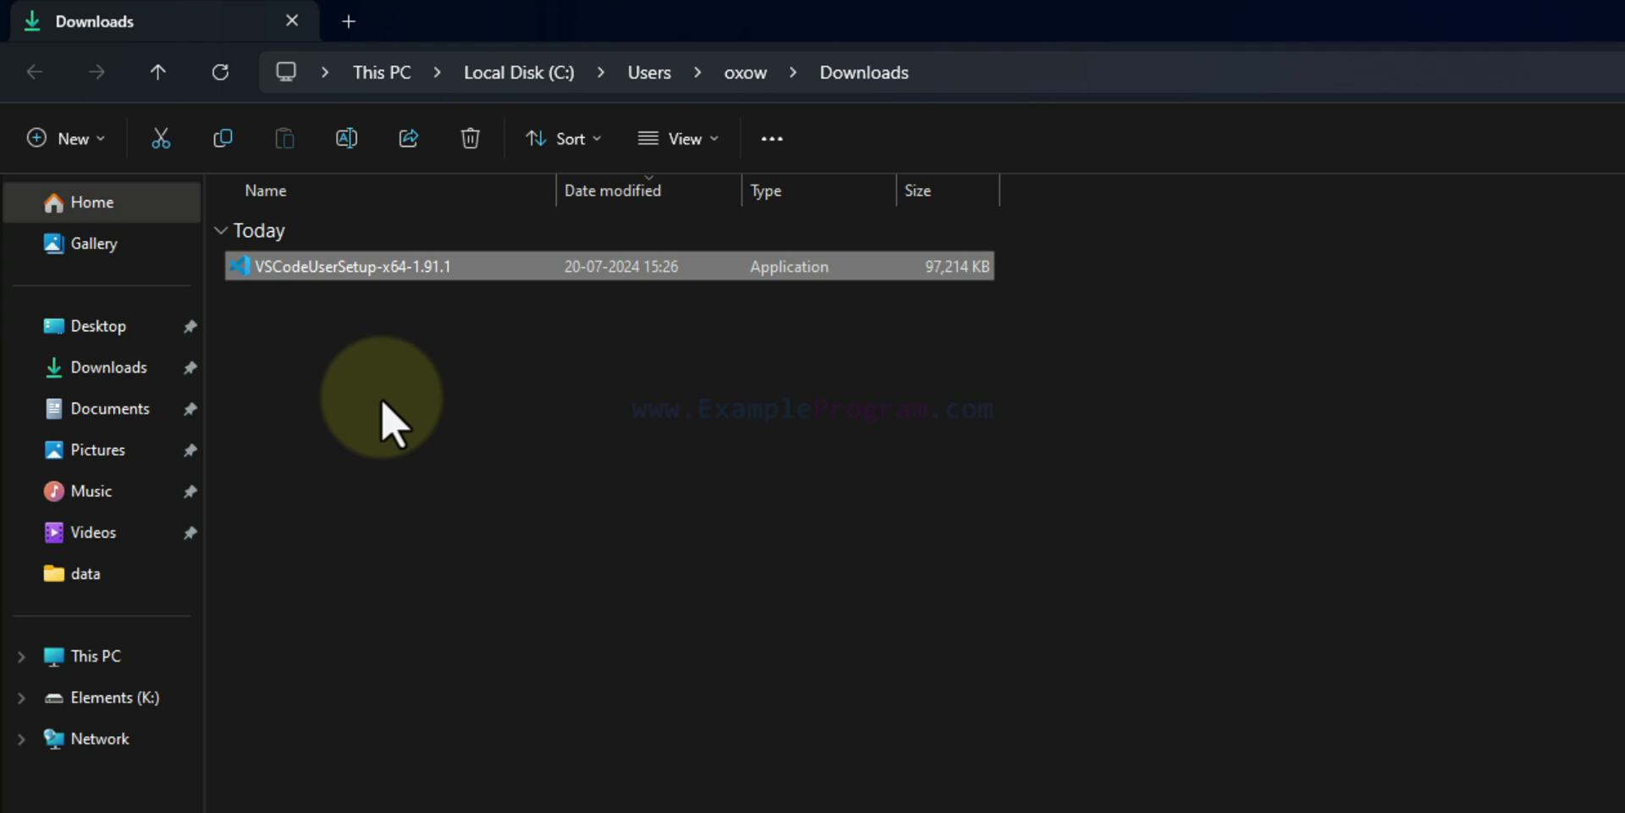
{"action": "double_click", "coordinate": [506, 270]}
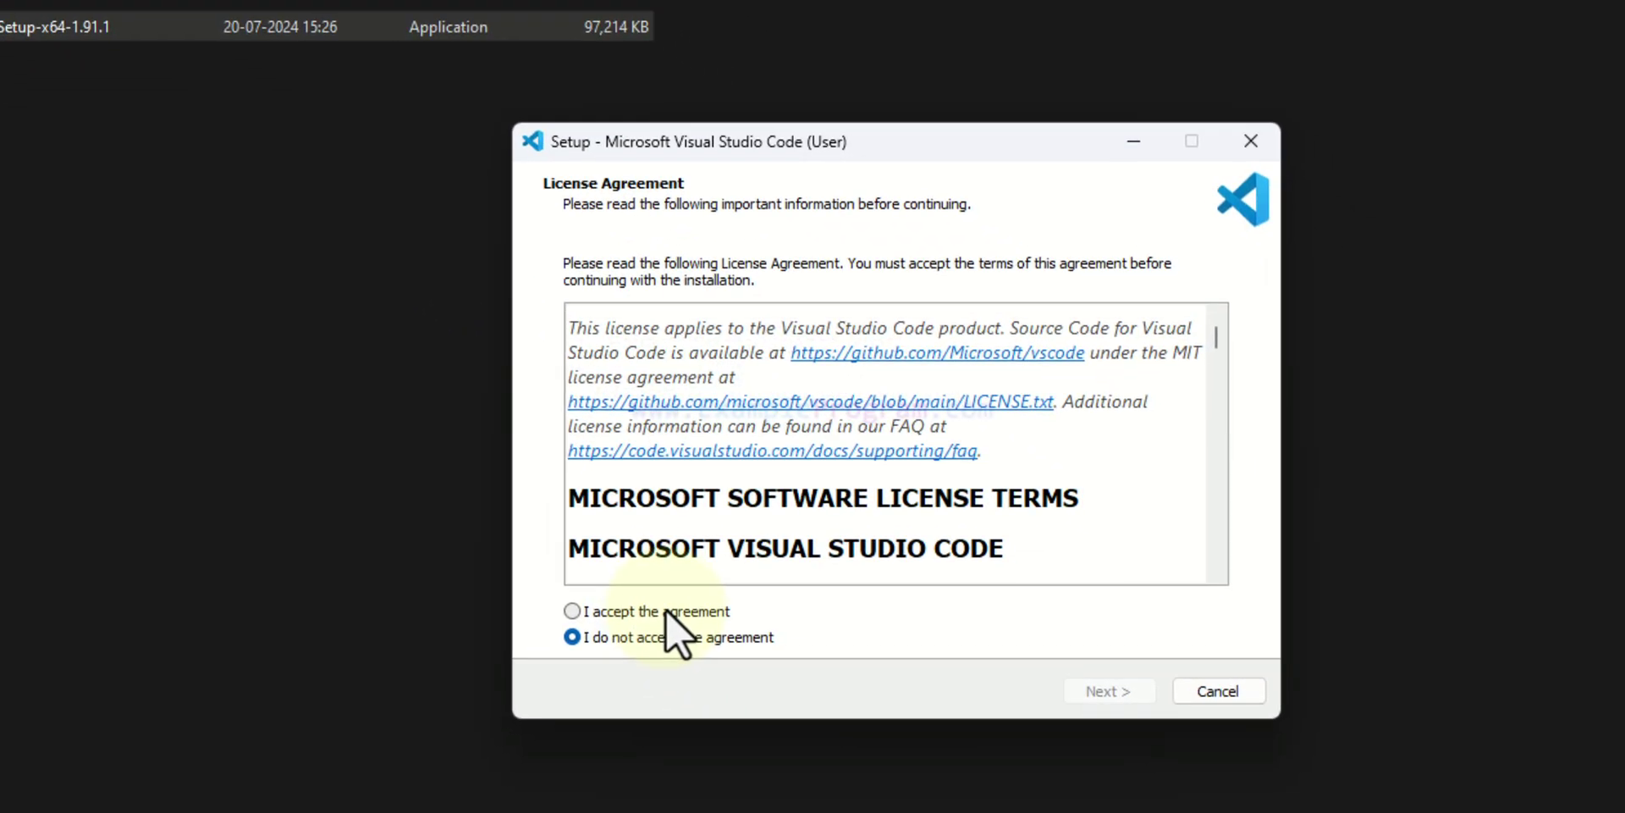
- Accept the license agreement and keep the default destination location and Start Menu folder
{"action": "left_click", "coordinate": [665, 610]}
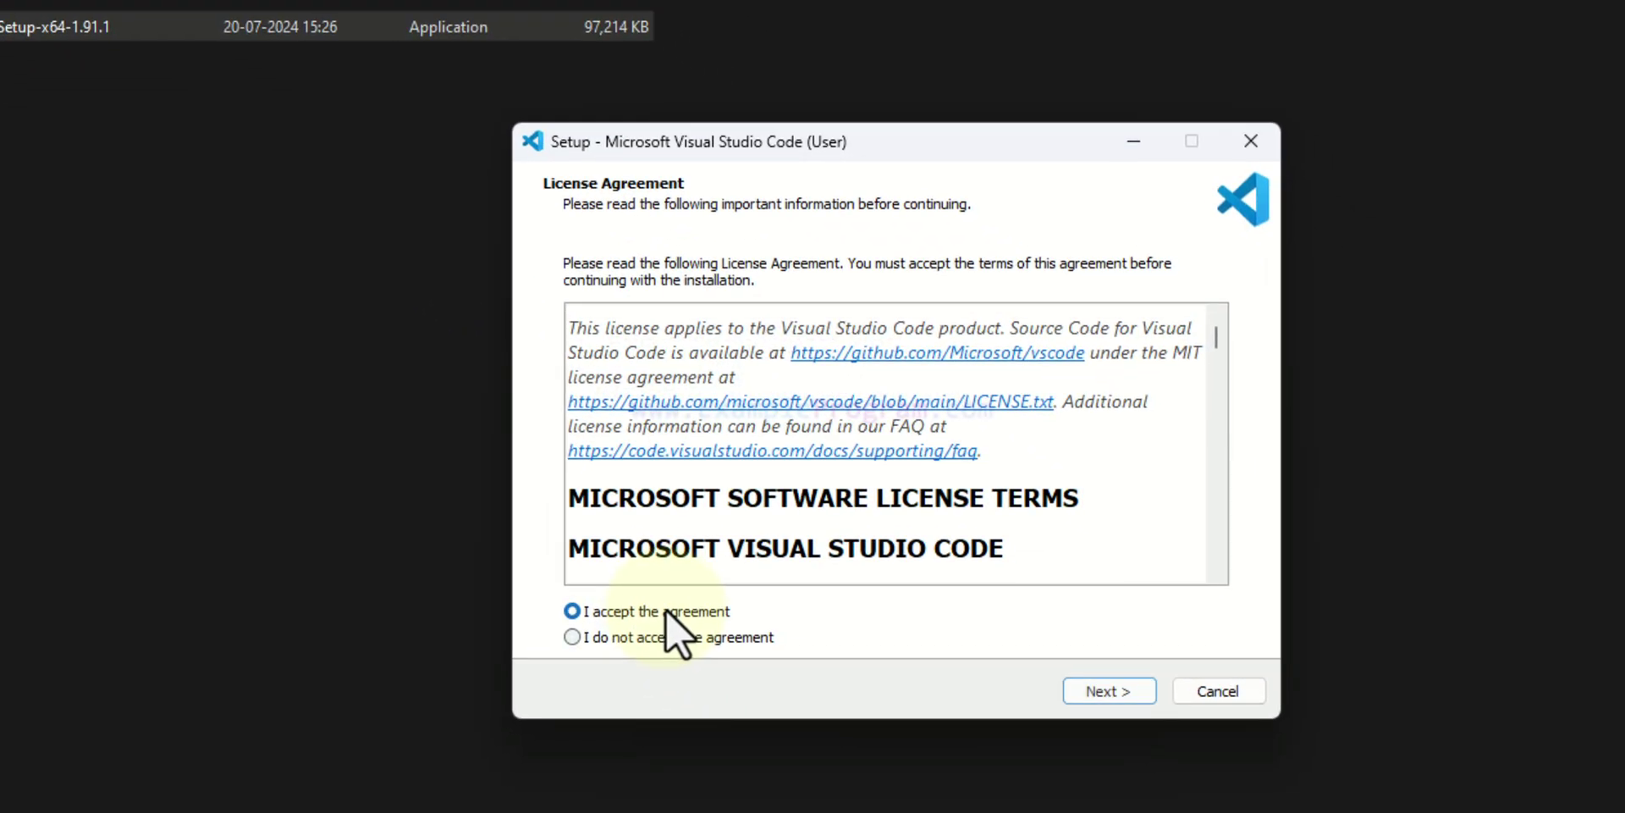
{"action": "left_click", "coordinate": [1126, 697]}
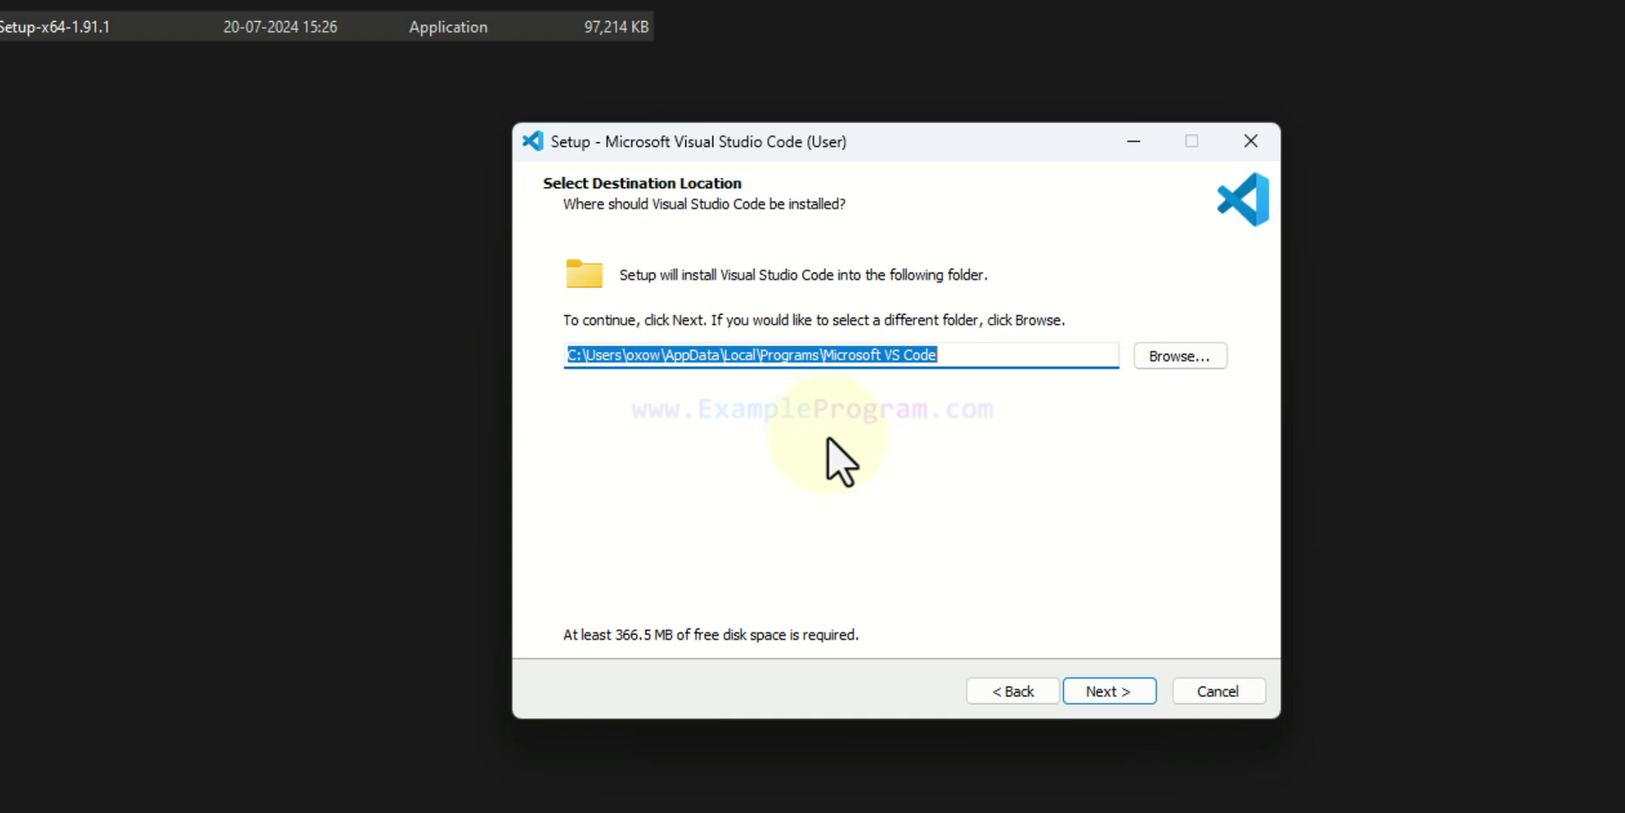
{"action": "left_click", "coordinate": [1126, 701]}
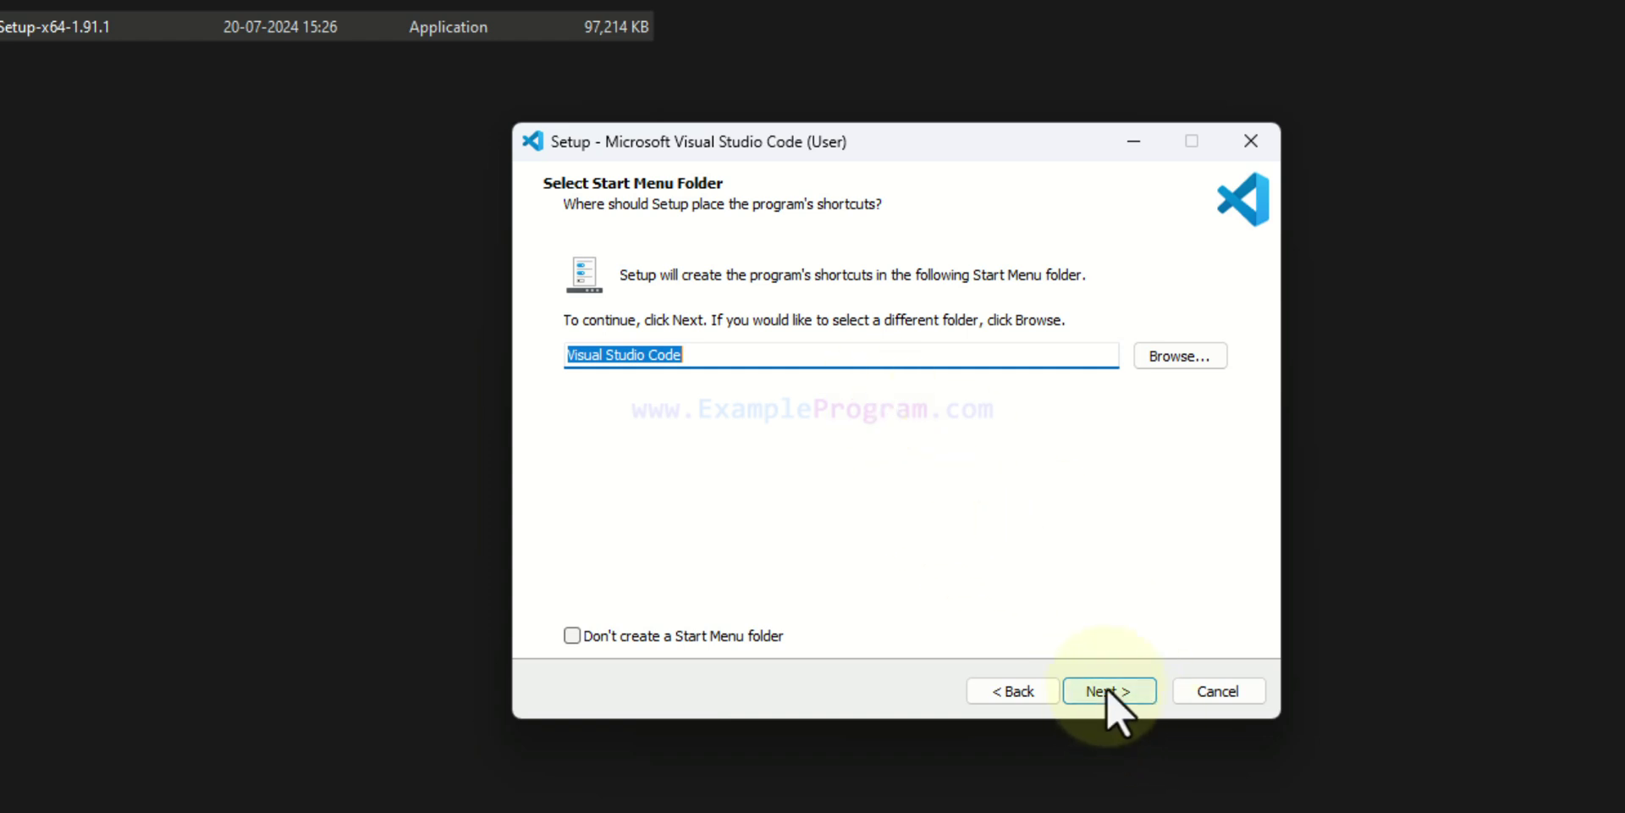
{"action": "left_click", "coordinate": [1107, 690]}
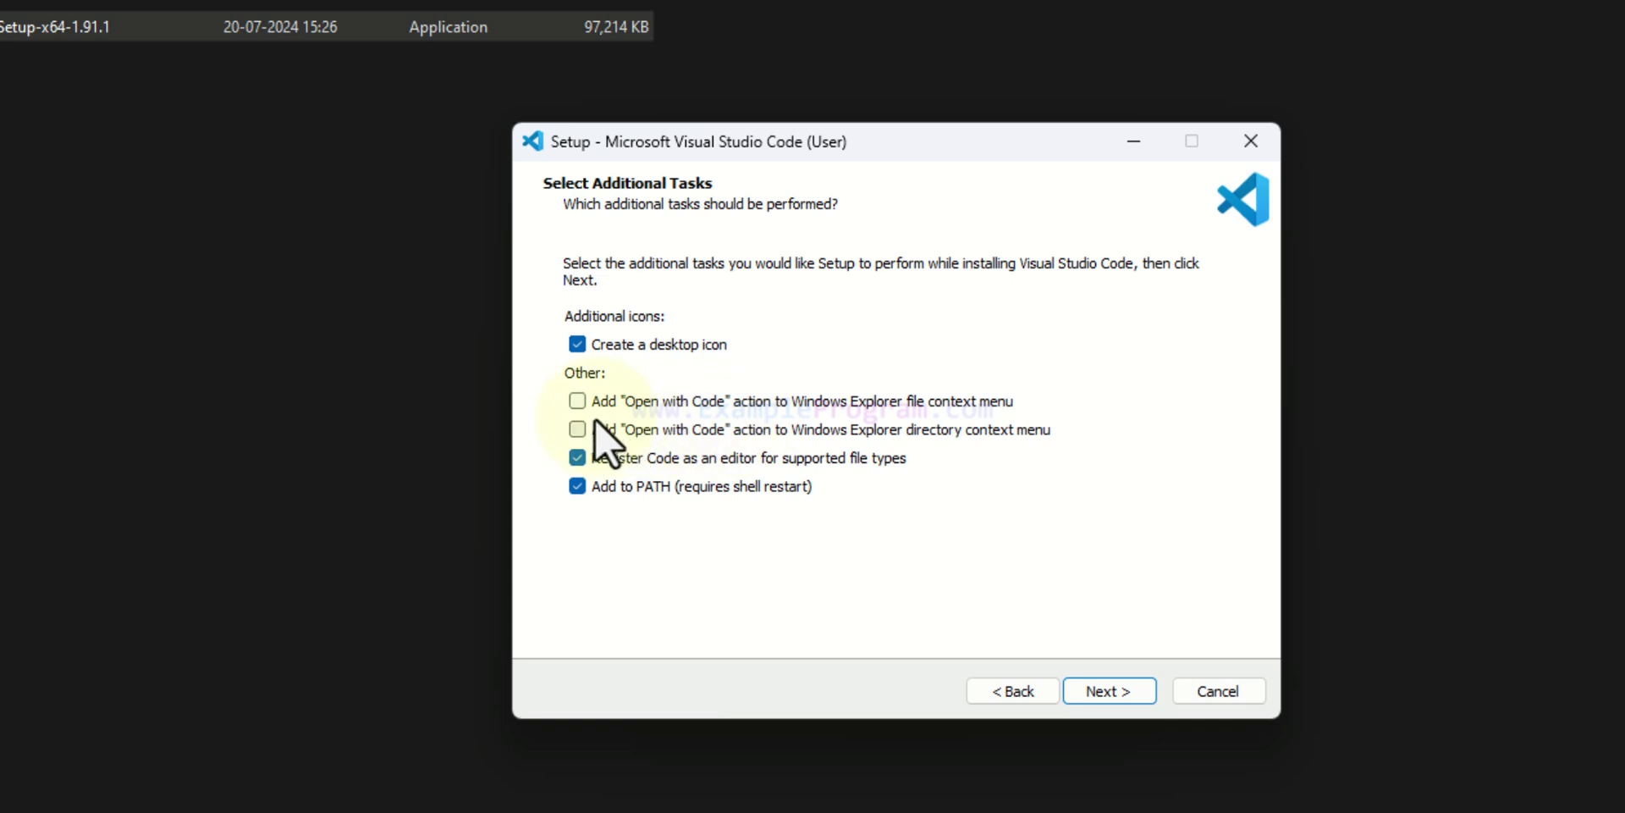
- Enable both "Open with Code" actions for the file and directory context menus, and install Visual Studio Code
{"action": "left_click", "coordinate": [577, 401]}
{"action": "left_click", "coordinate": [575, 427]}
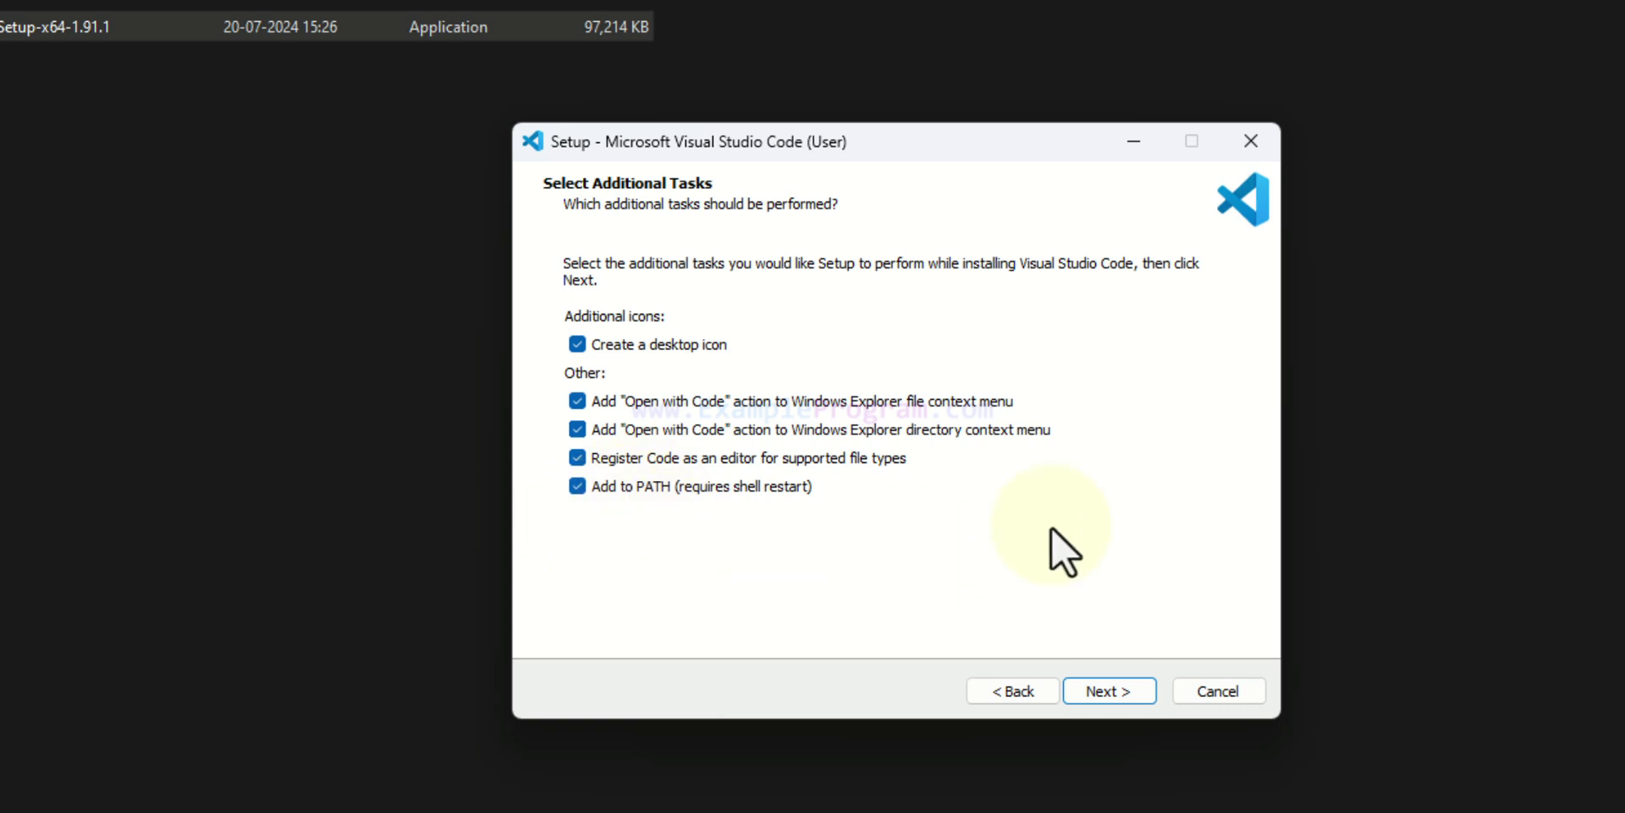
{"action": "left_click", "coordinate": [1133, 690]}
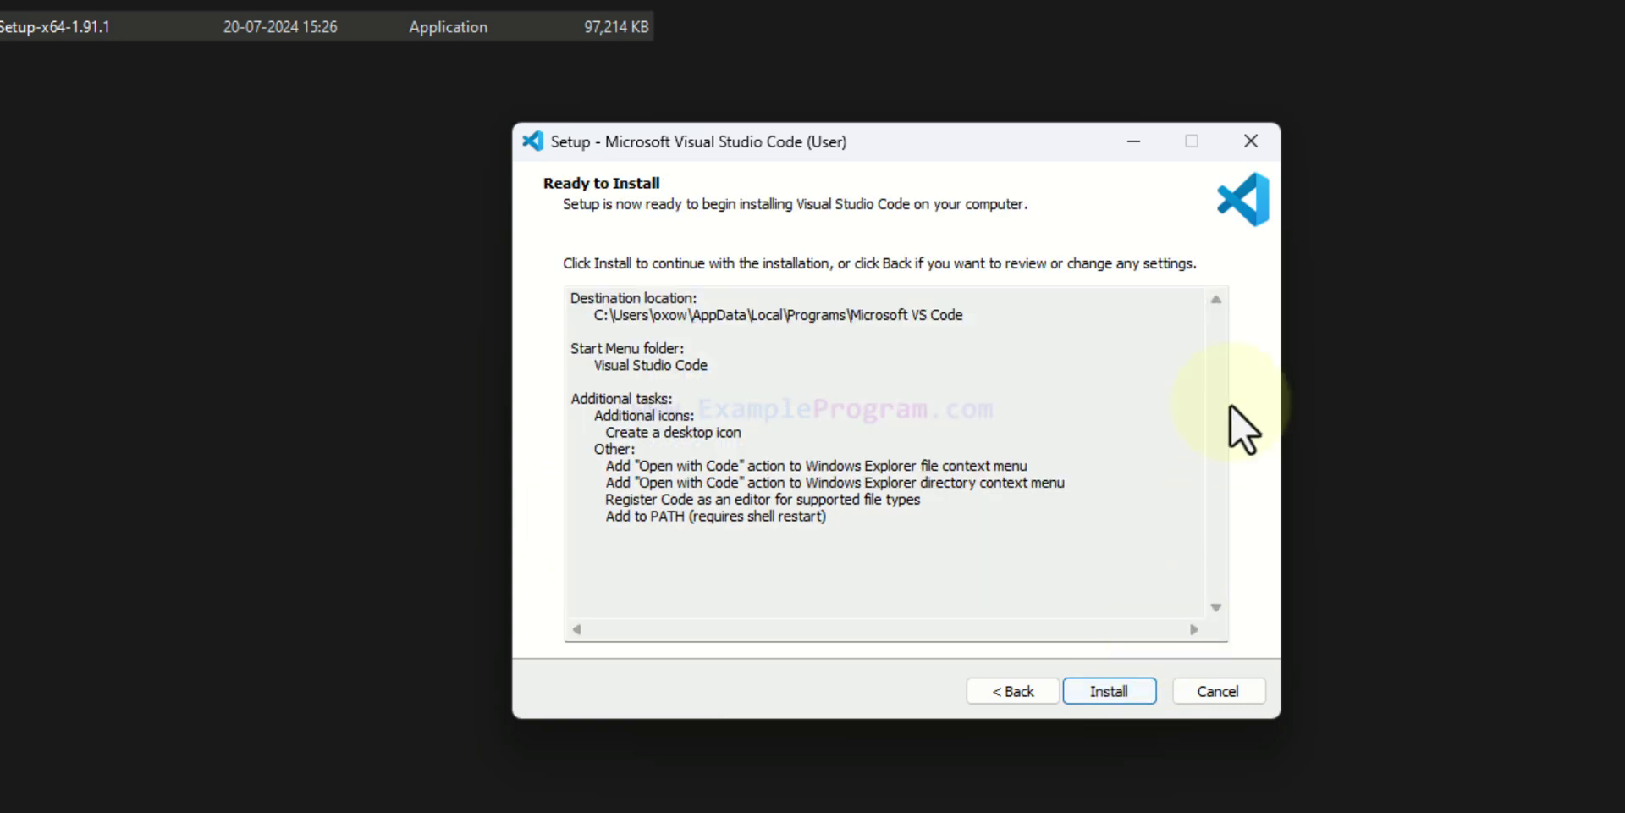
{"action": "left_click", "coordinate": [1109, 690]}
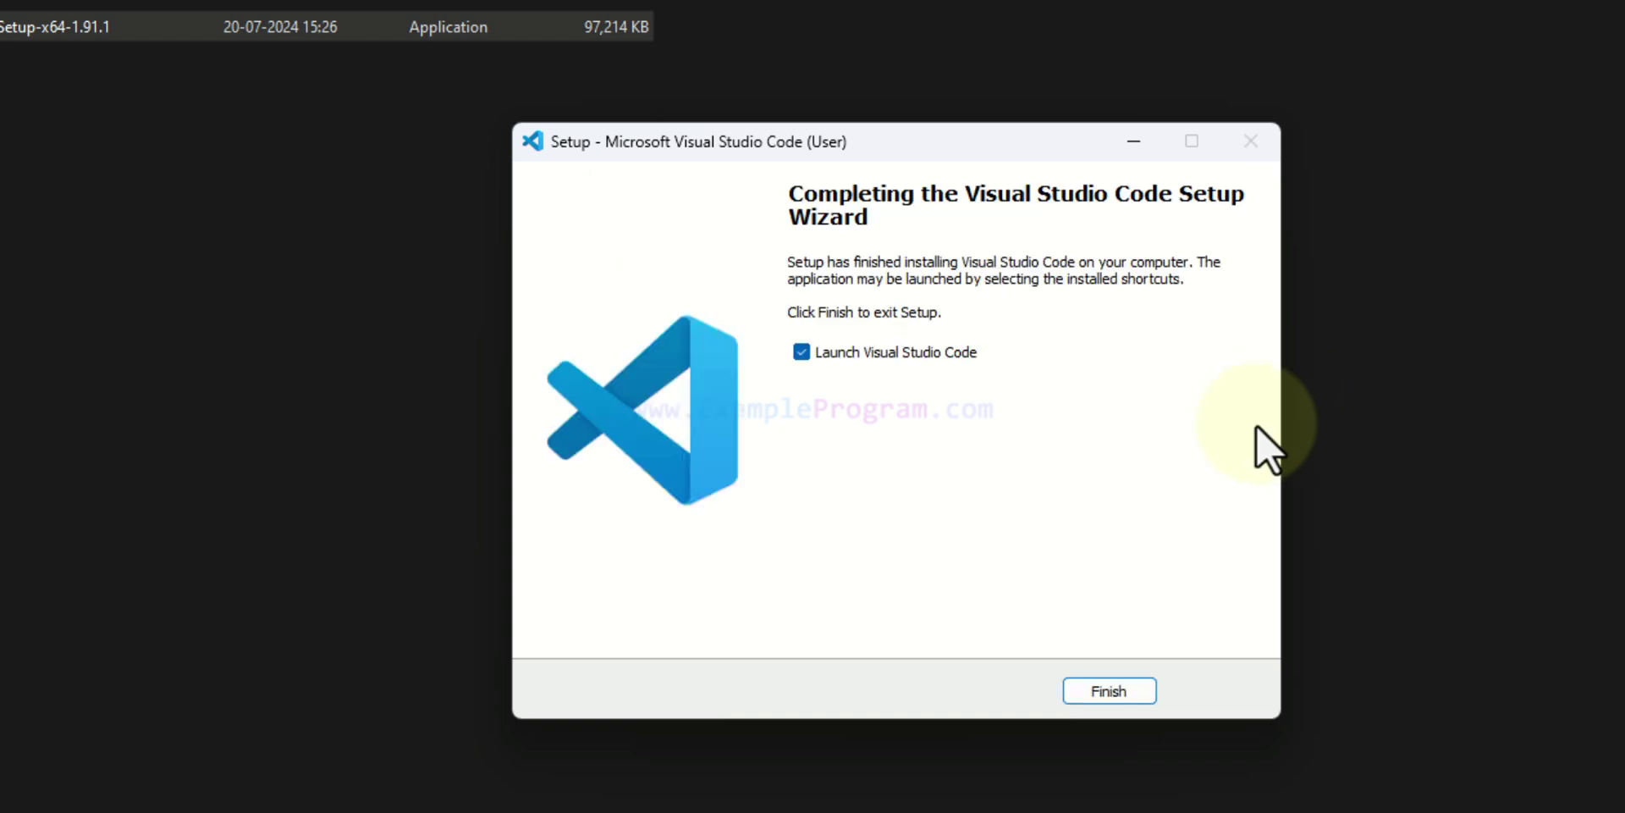
- Finish the setup with Visual Studio Code set to launch, and close the Downloads folder window and the browser
{"action": "left_click", "coordinate": [1104, 699]}
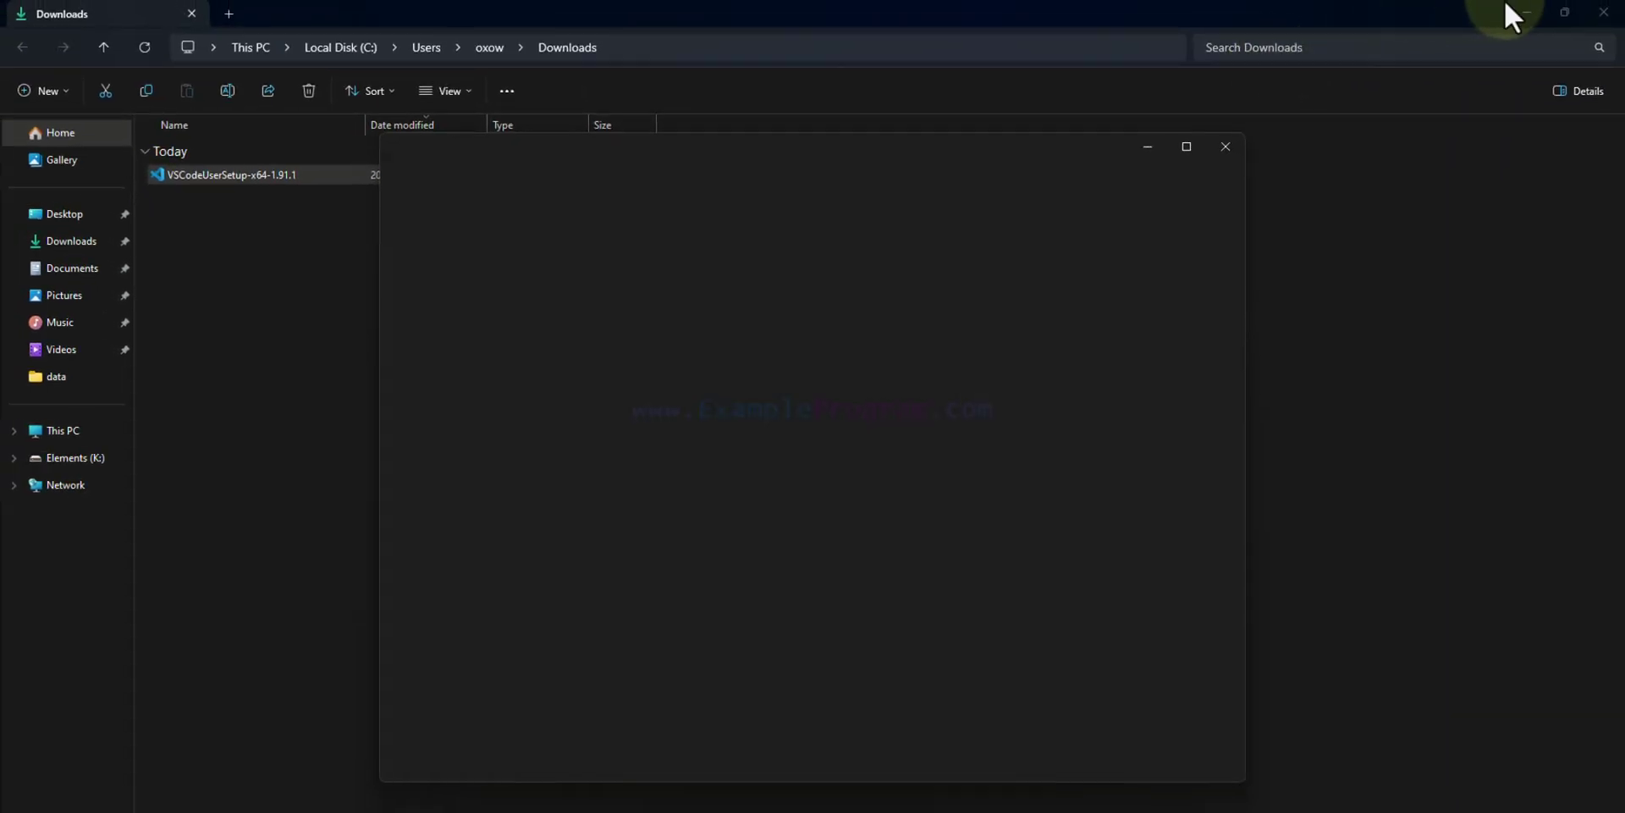
{"action": "left_click", "coordinate": [1603, 11]}
{"action": "left_click", "coordinate": [1611, 17]}
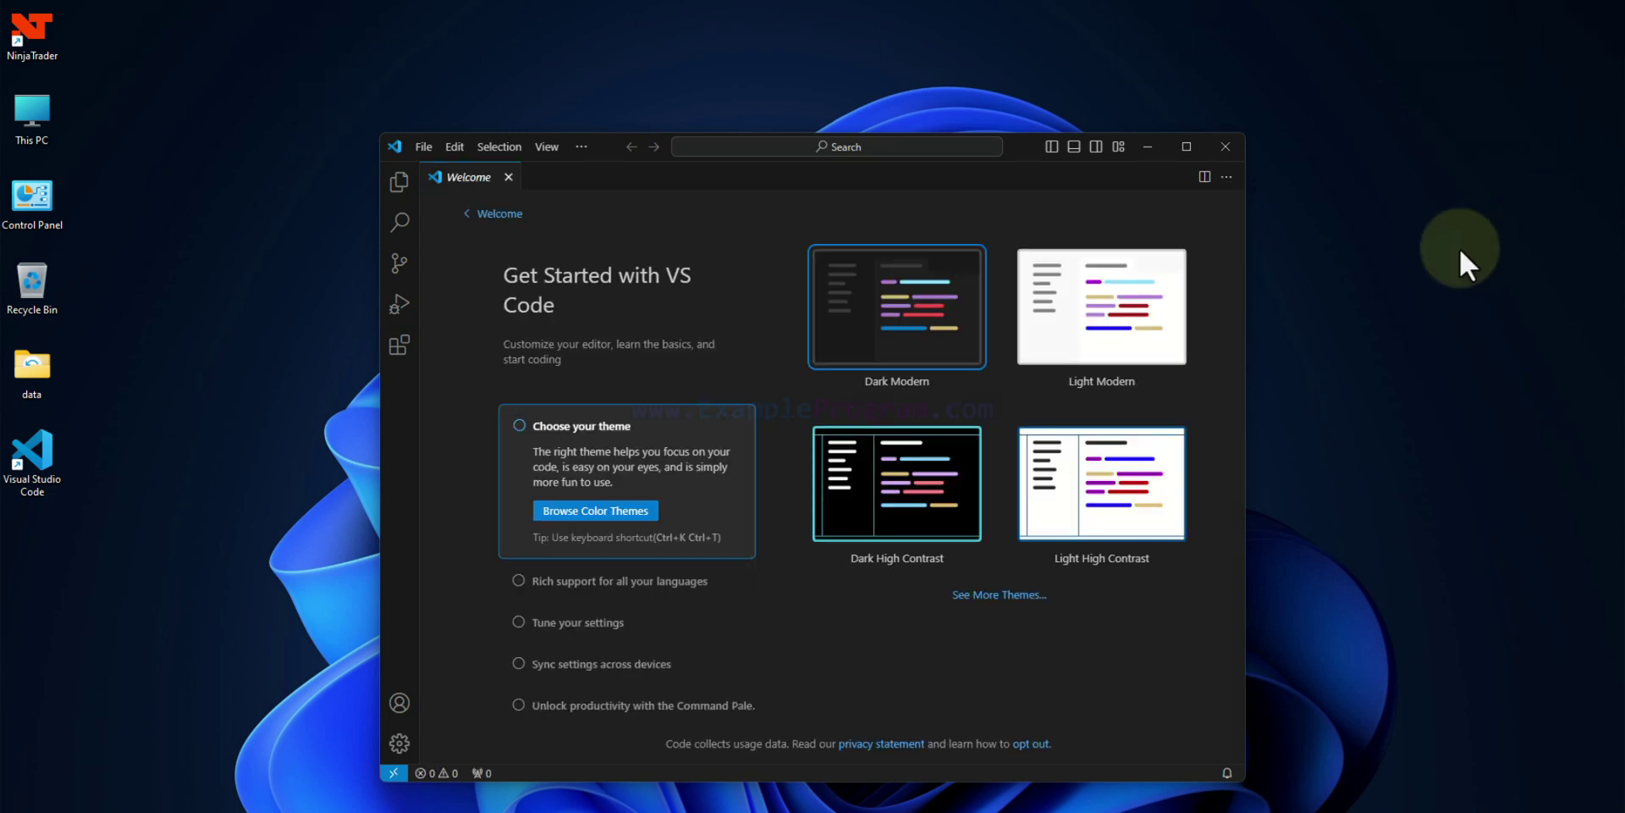
- Choose the Dark Modern theme in Visual Studio Code and mark the Get Started walkthrough as done
{"action": "left_click_drag", "start_coordinate": [1018, 149], "coordinate": [1012, 108]}
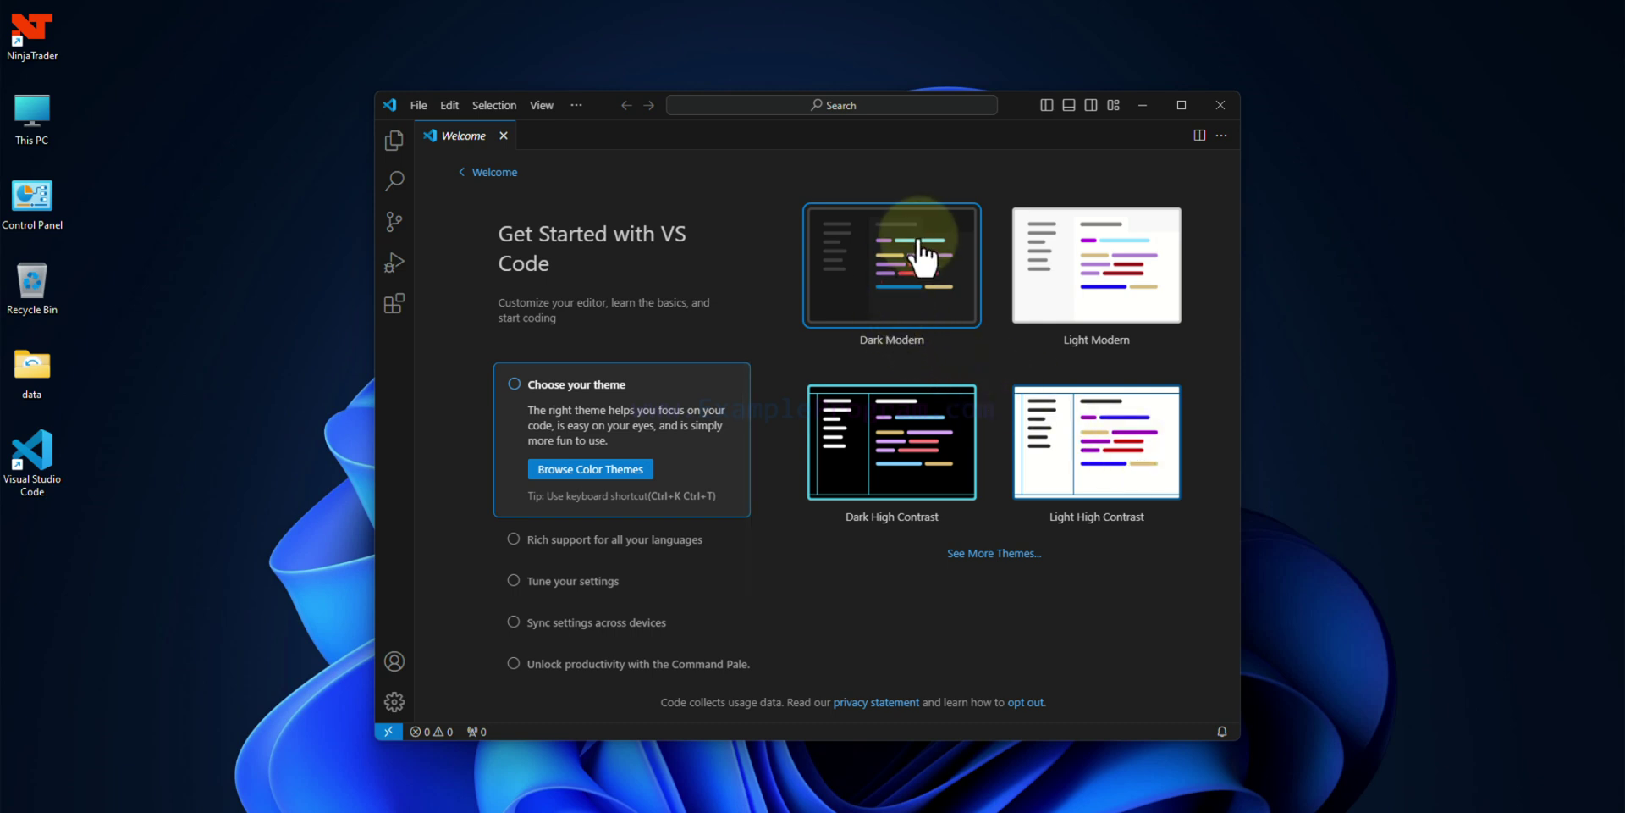
{"action": "left_click", "coordinate": [904, 303]}
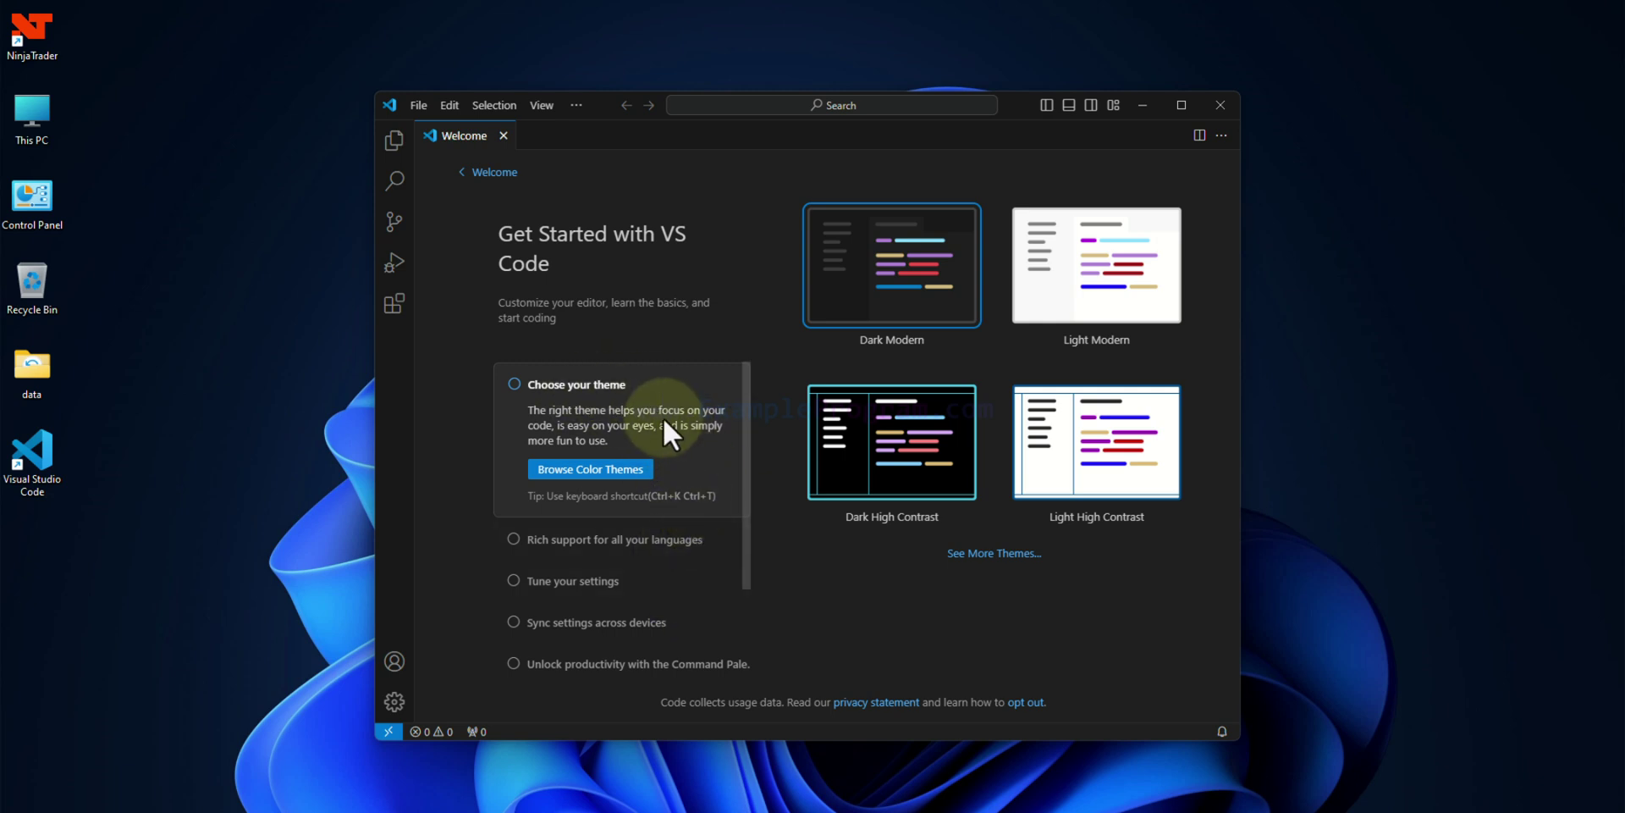
{"action": "scroll", "coordinate": [688, 439], "scroll_direction": "down", "scroll_amount": 3}
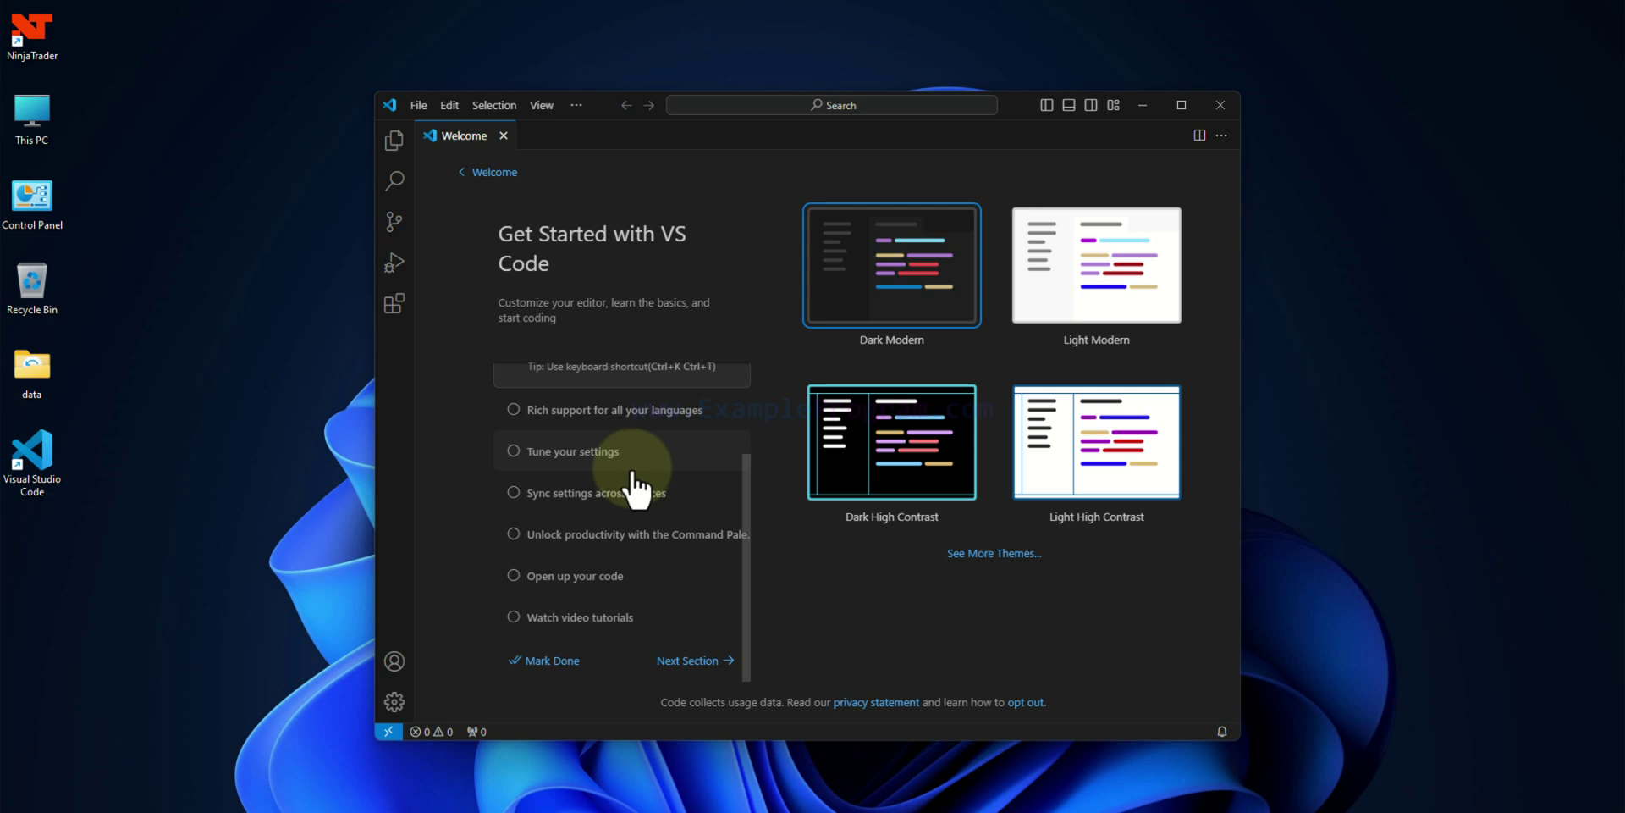
{"action": "left_click", "coordinate": [565, 669]}
{"action": "key", "text": "super+Up"}
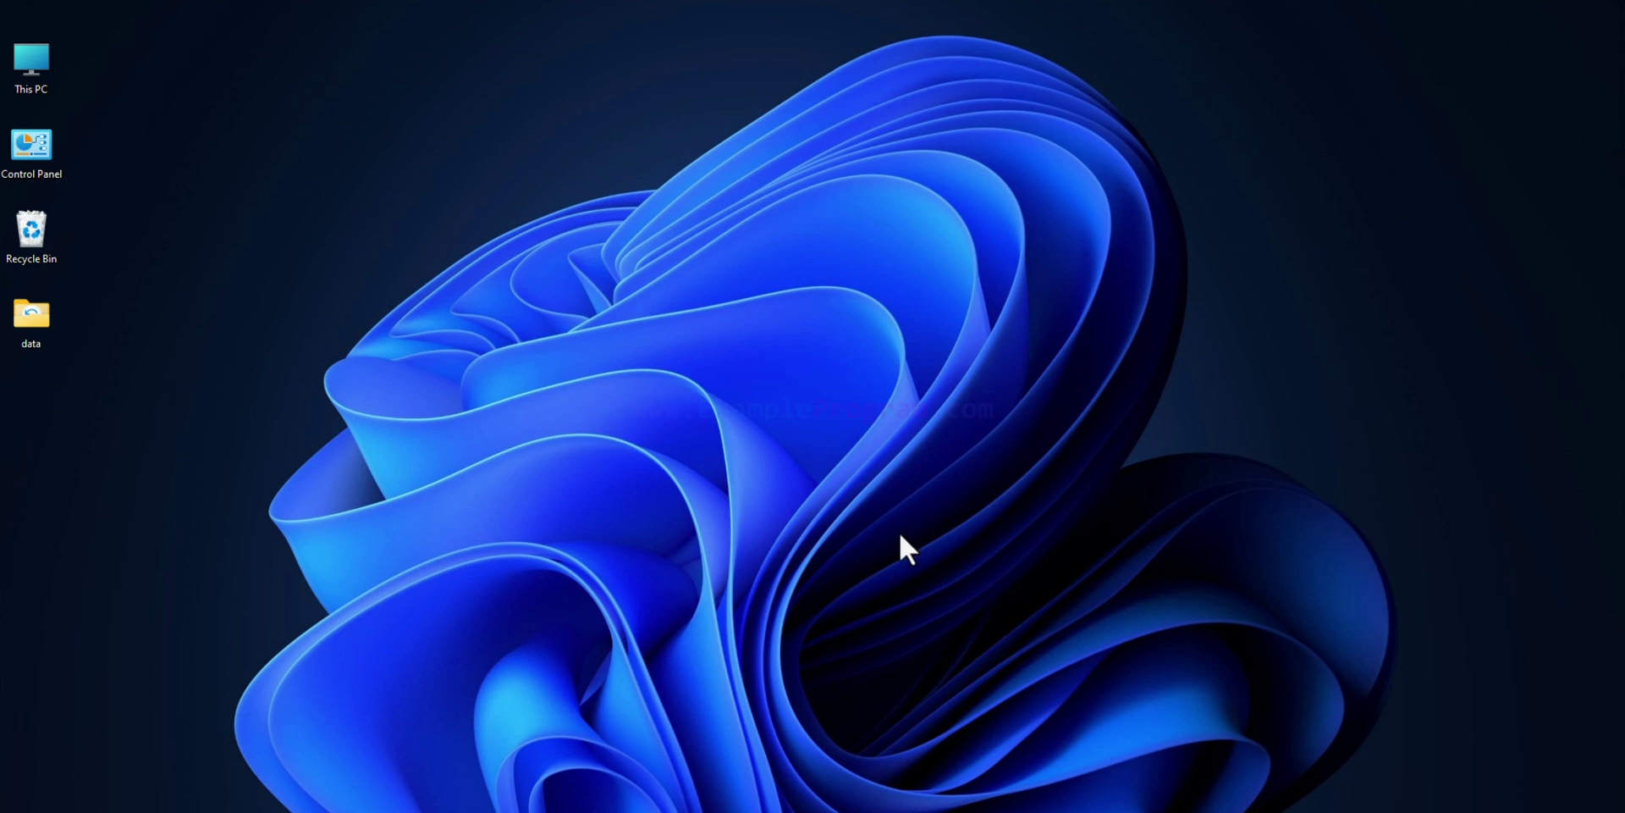
- Search Windows for "vs code" and open Visual Studio Code
{"action": "key", "text": "super"}
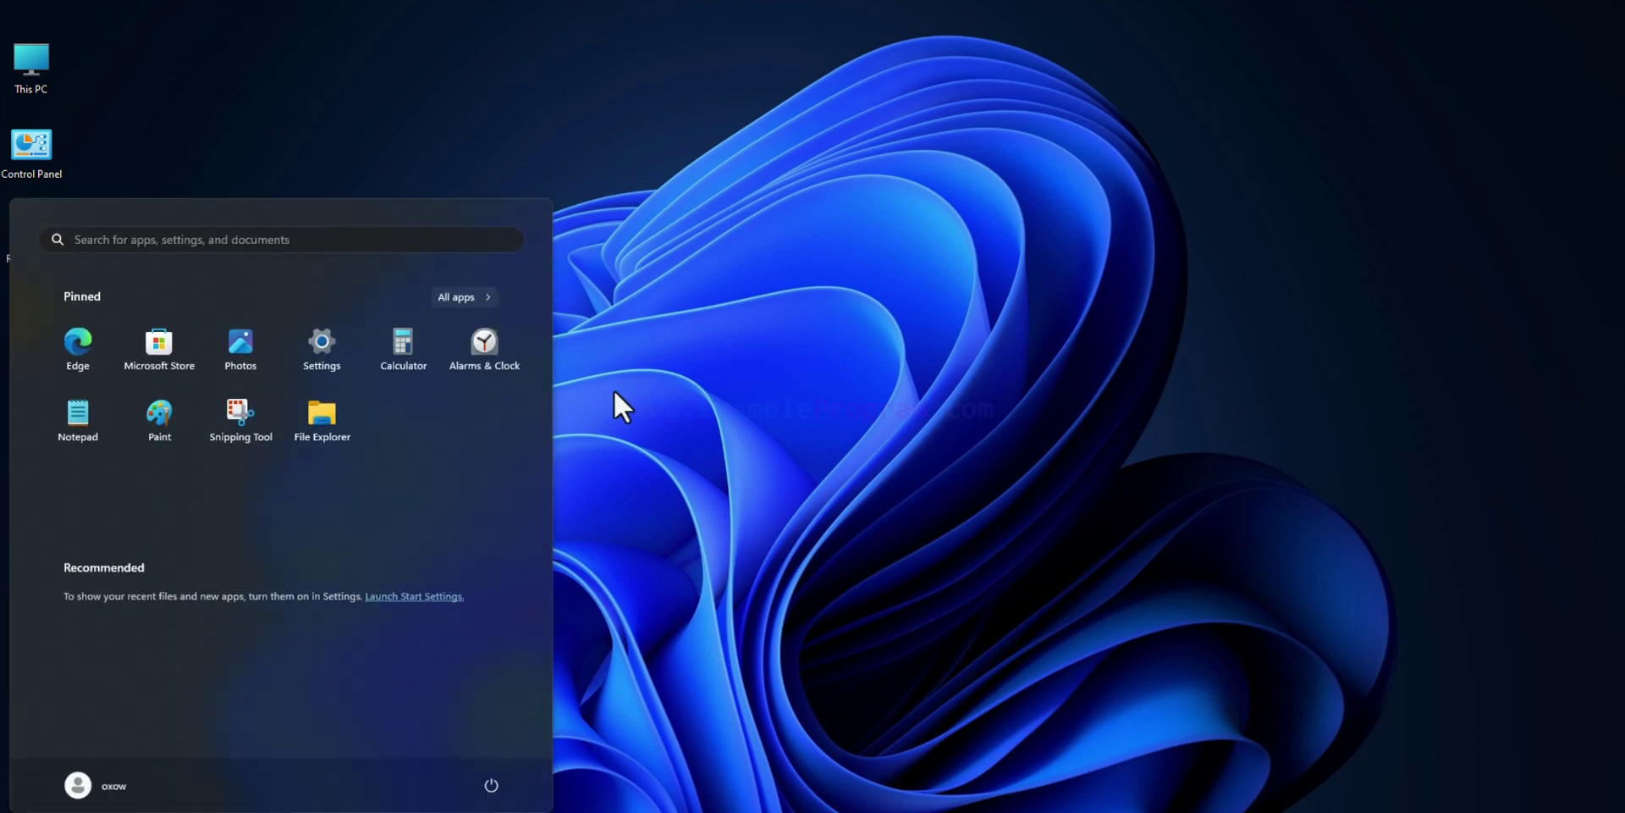
{"action": "type", "text": "vs code"}
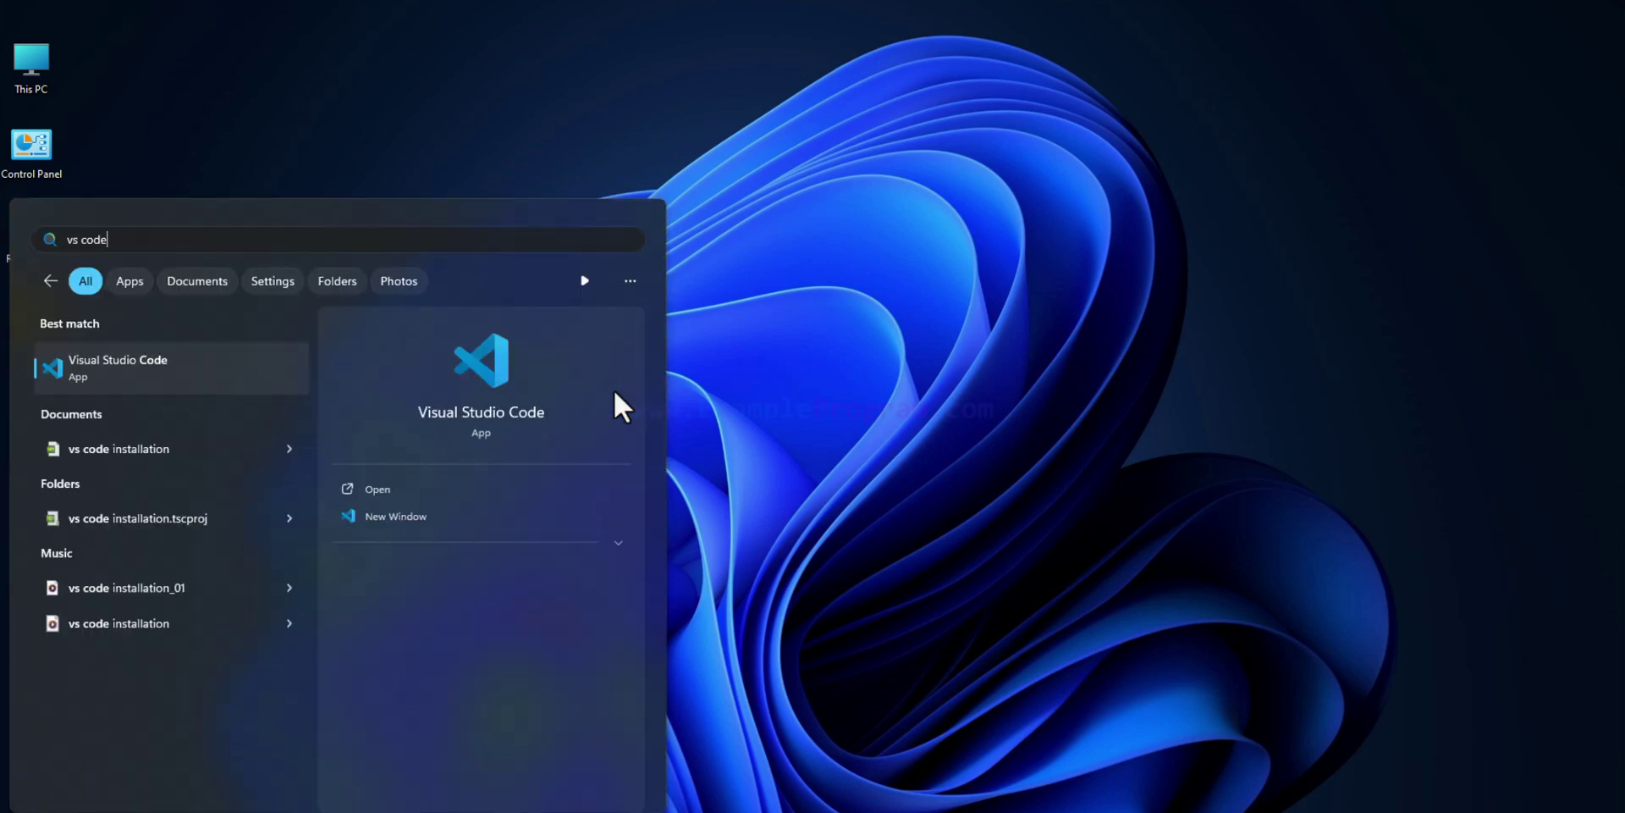
{"action": "left_click", "coordinate": [256, 356]}
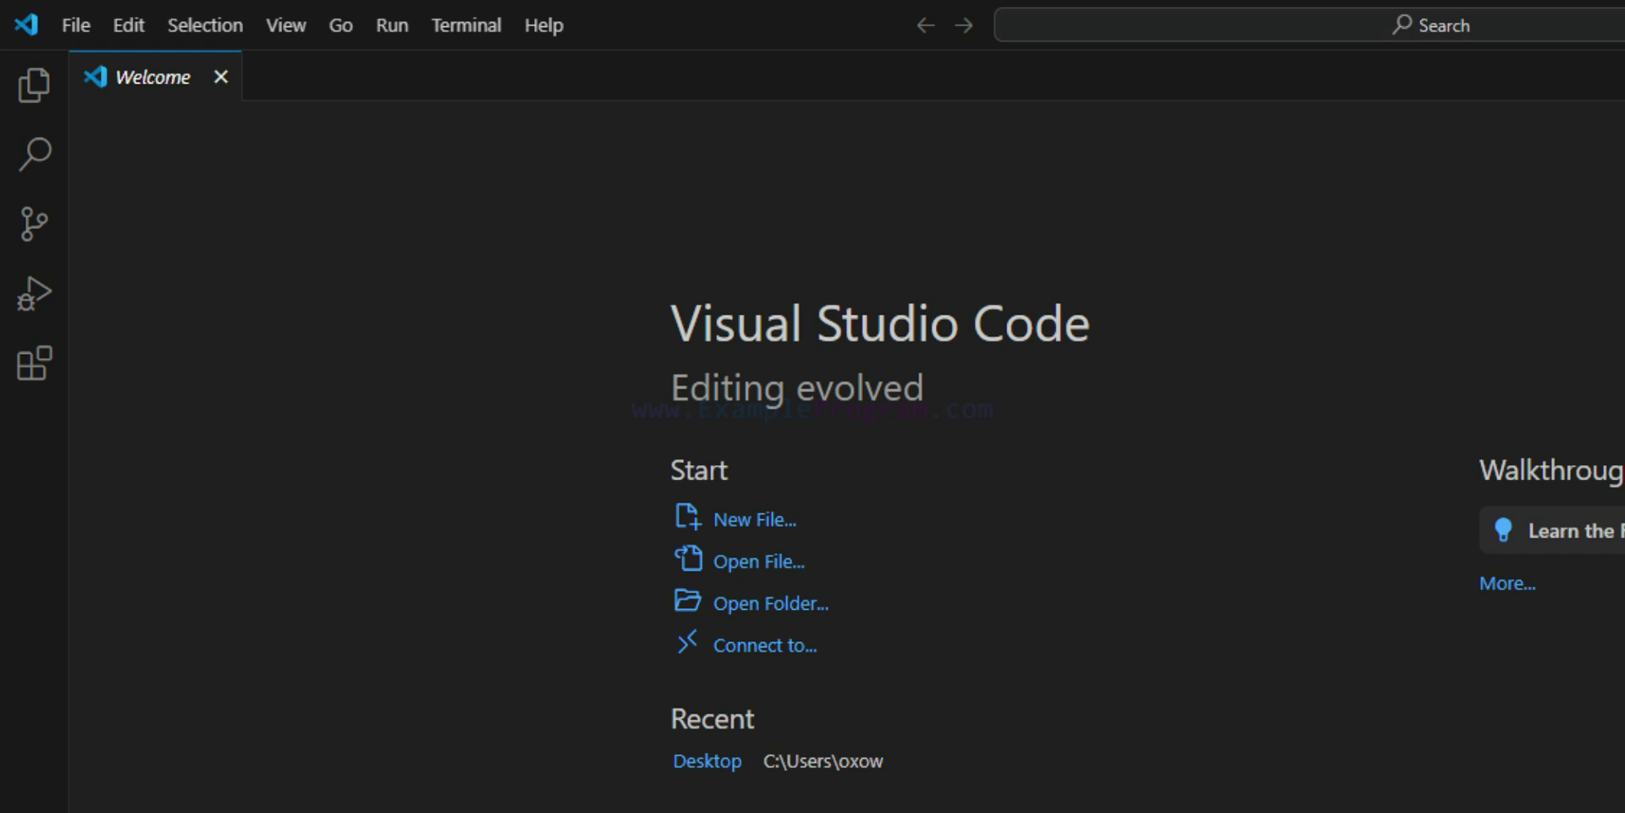
- Start saving the workspace as a file and create a folder named "Python Programming" on the Desktop
{"action": "left_click", "coordinate": [82, 37]}
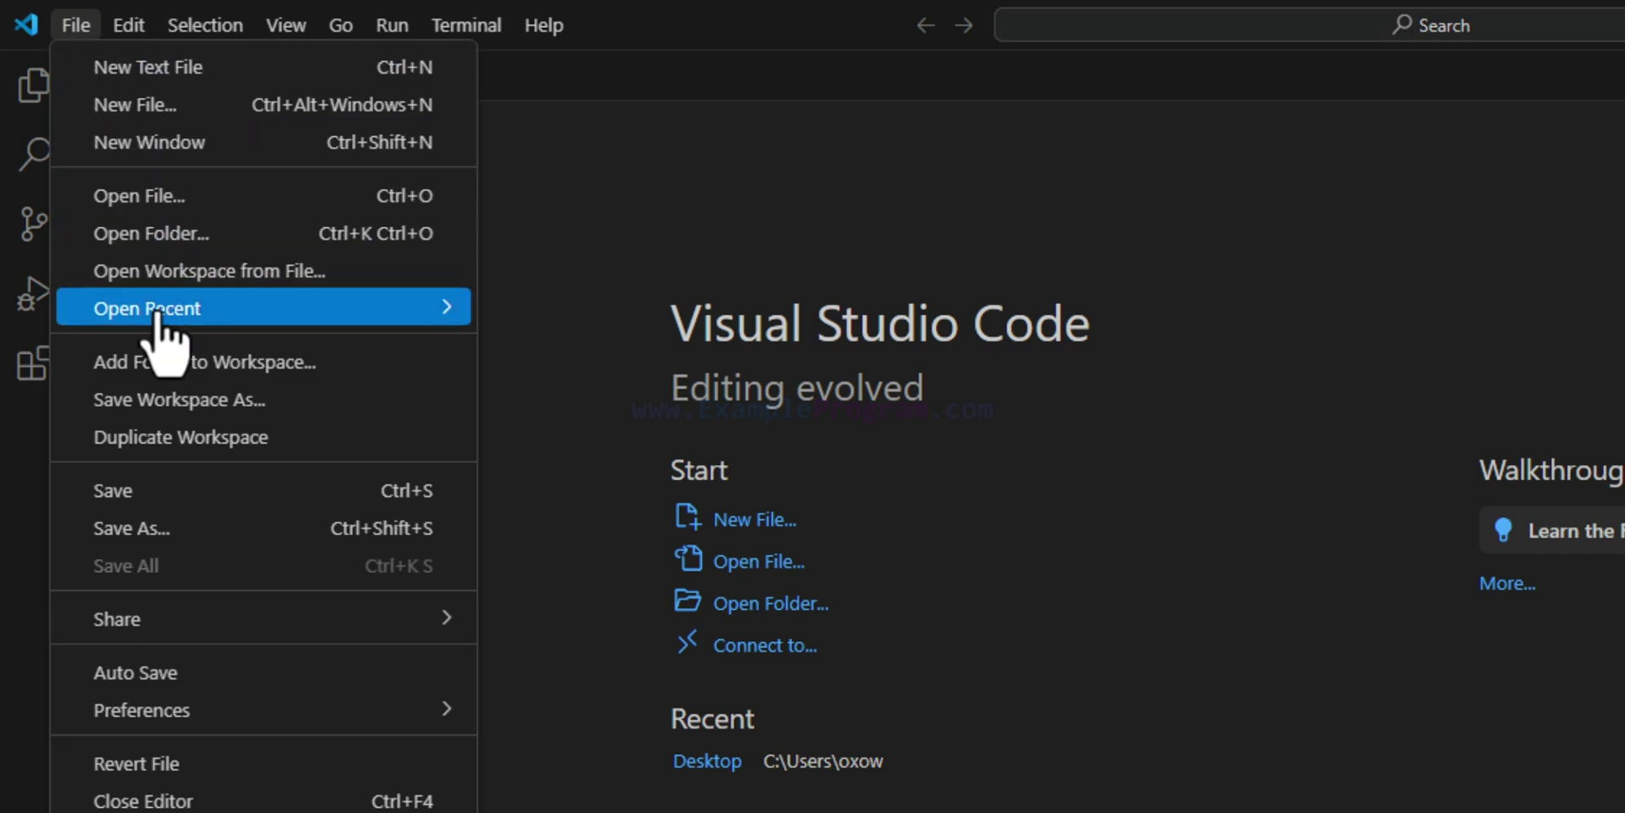
{"action": "left_click", "coordinate": [373, 409]}
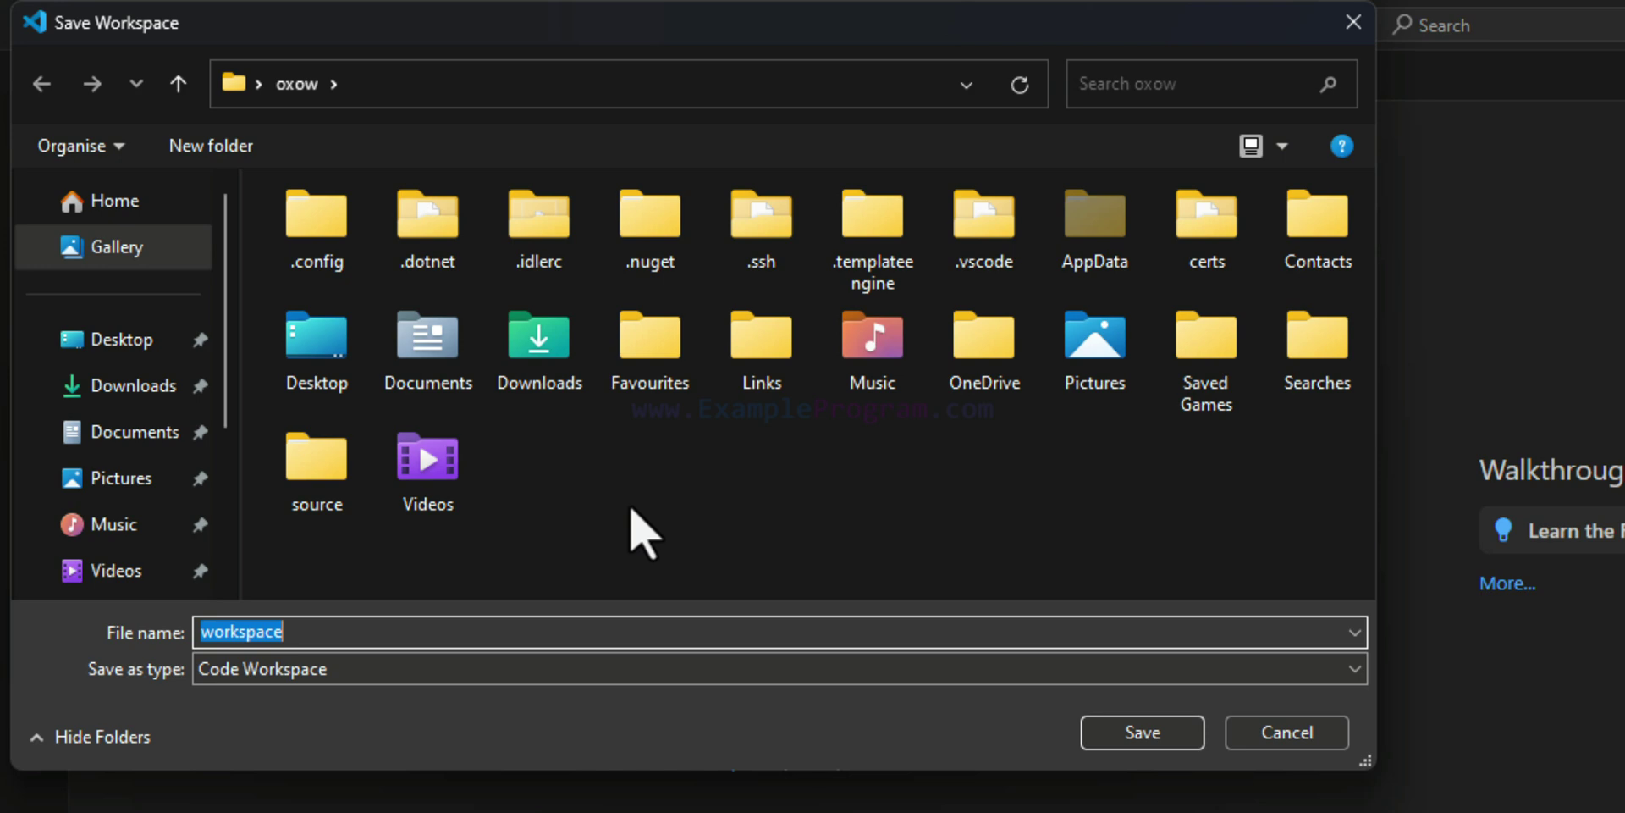
{"action": "left_click", "coordinate": [135, 350]}
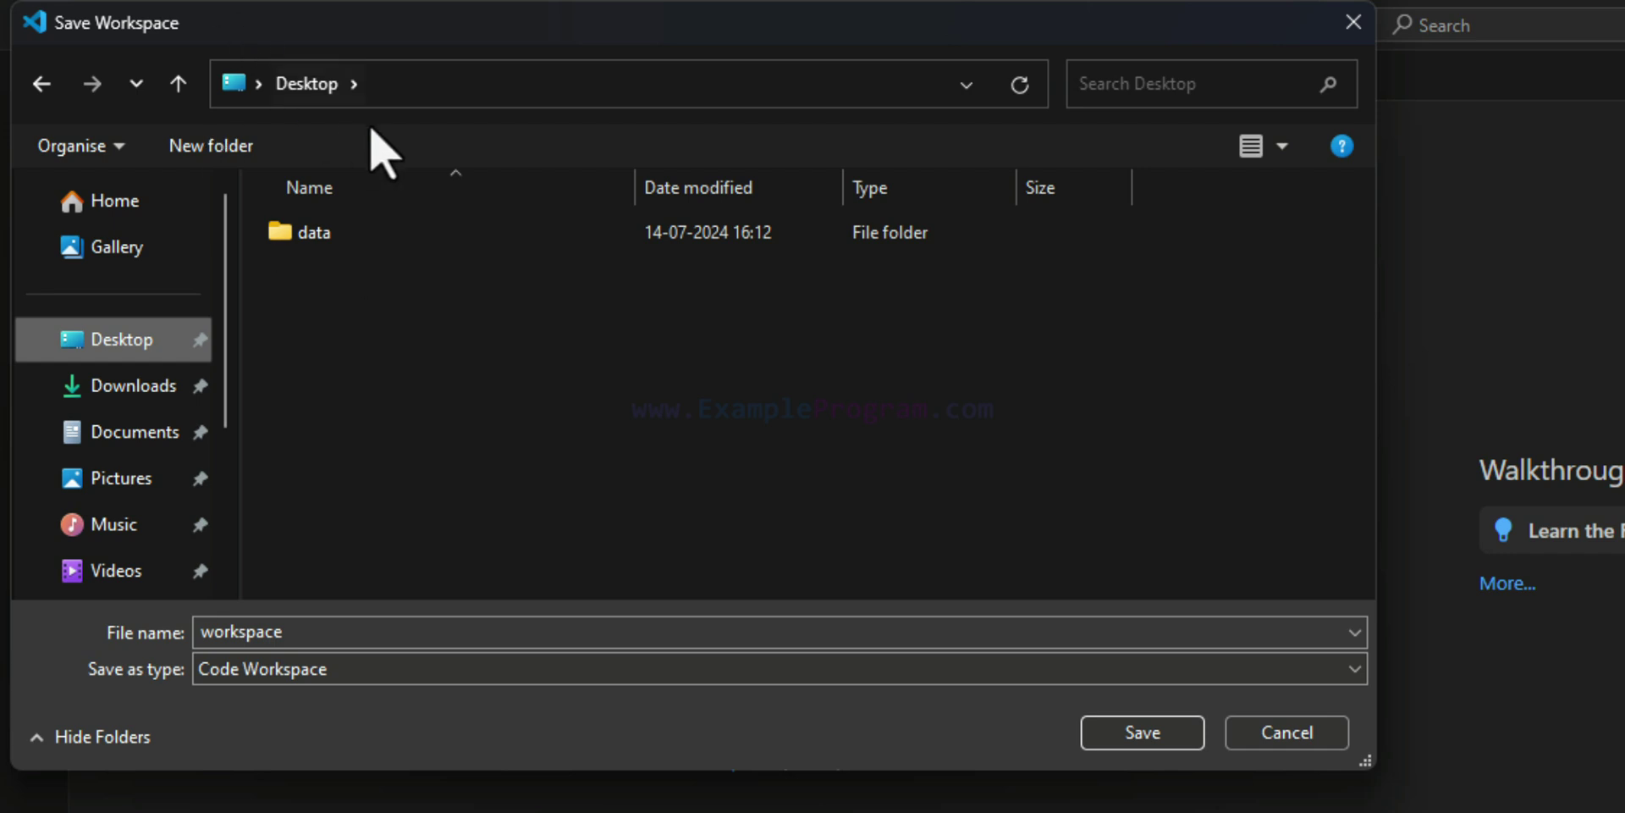
{"action": "right_click", "coordinate": [339, 302]}
{"action": "mouse_move", "coordinate": [733, 707]}
{"action": "left_click", "coordinate": [851, 709]}
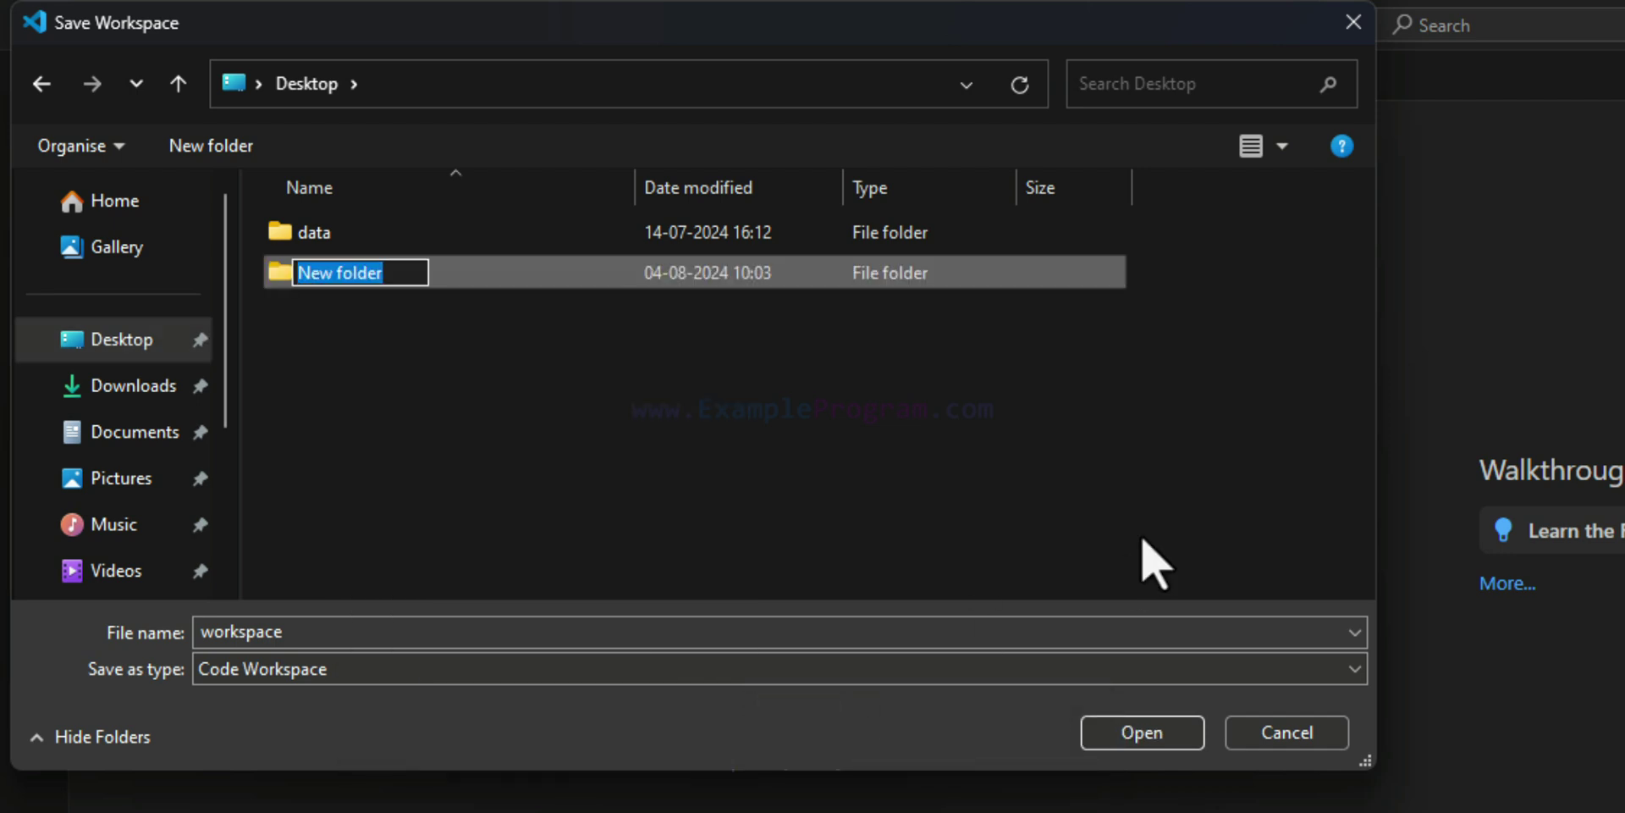
{"action": "type", "text": "Python"}
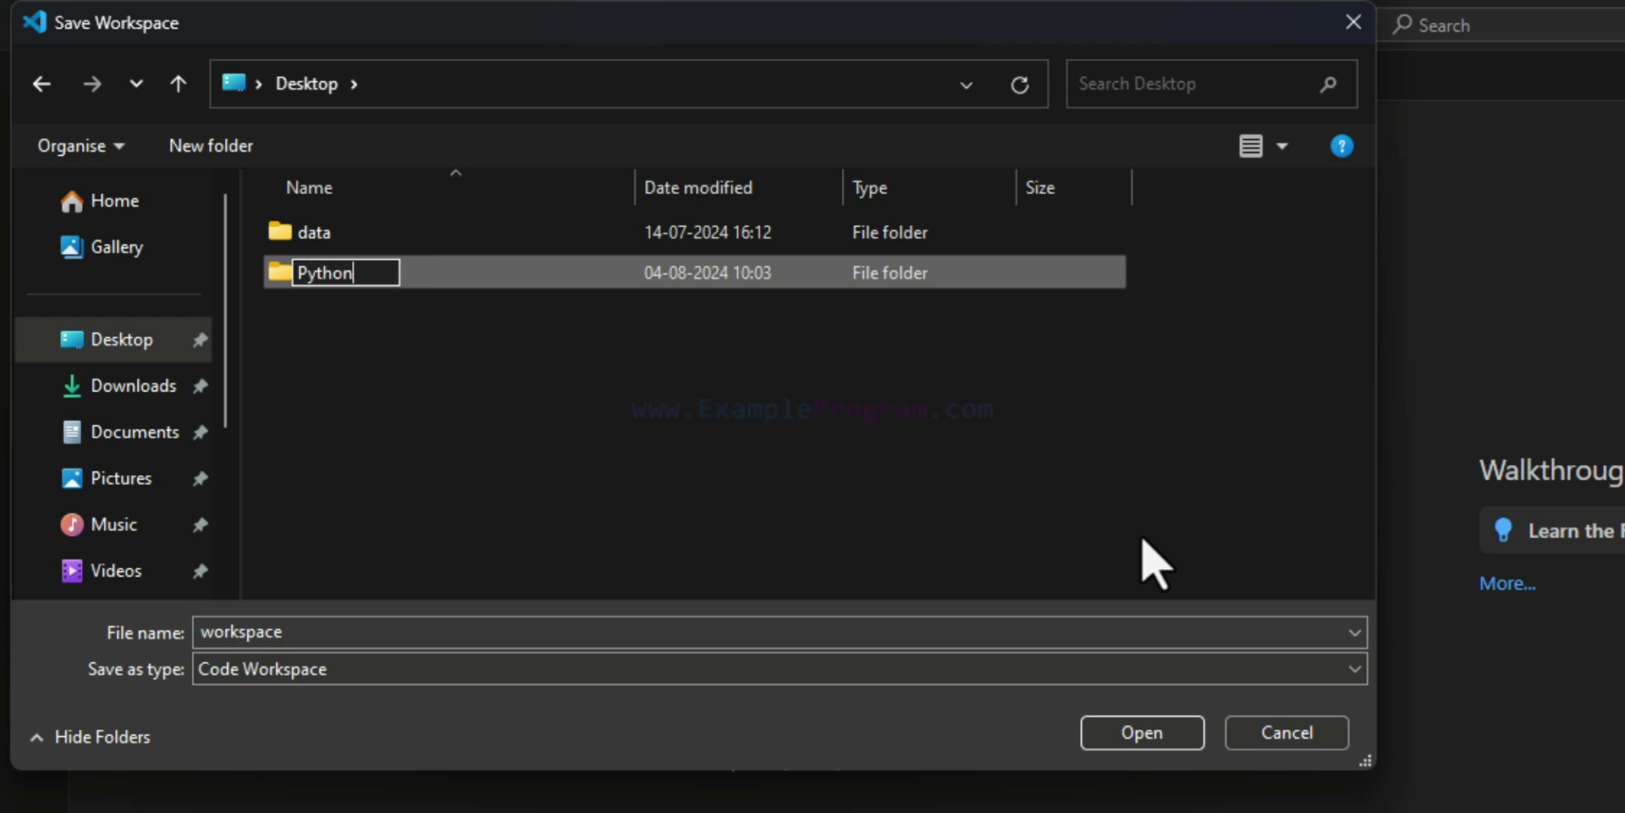
{"action": "type", "text": " Programming"}
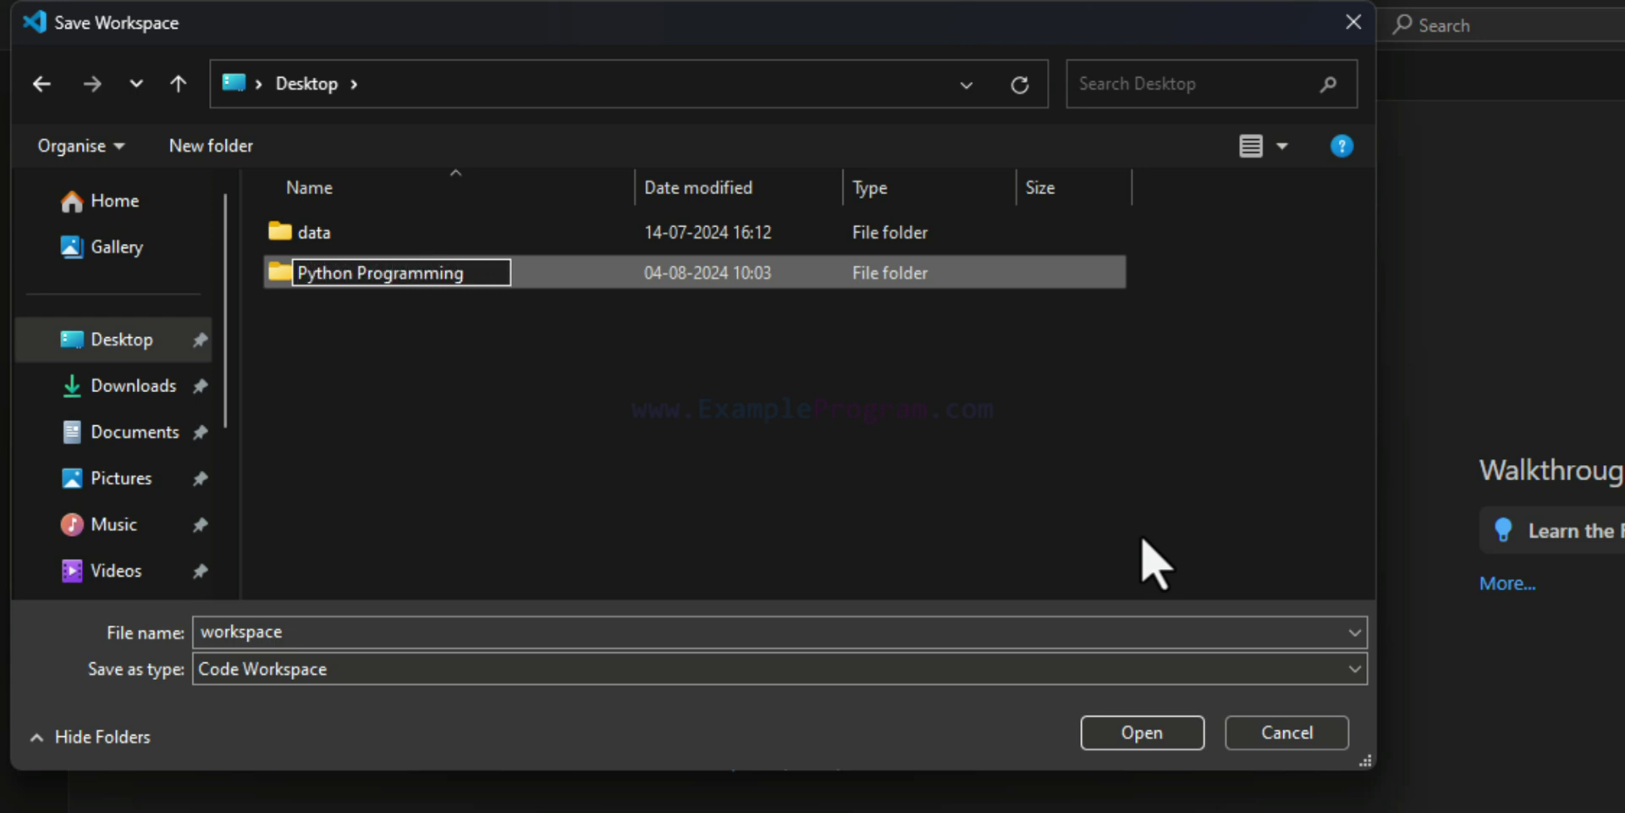
{"action": "left_click", "coordinate": [974, 494]}
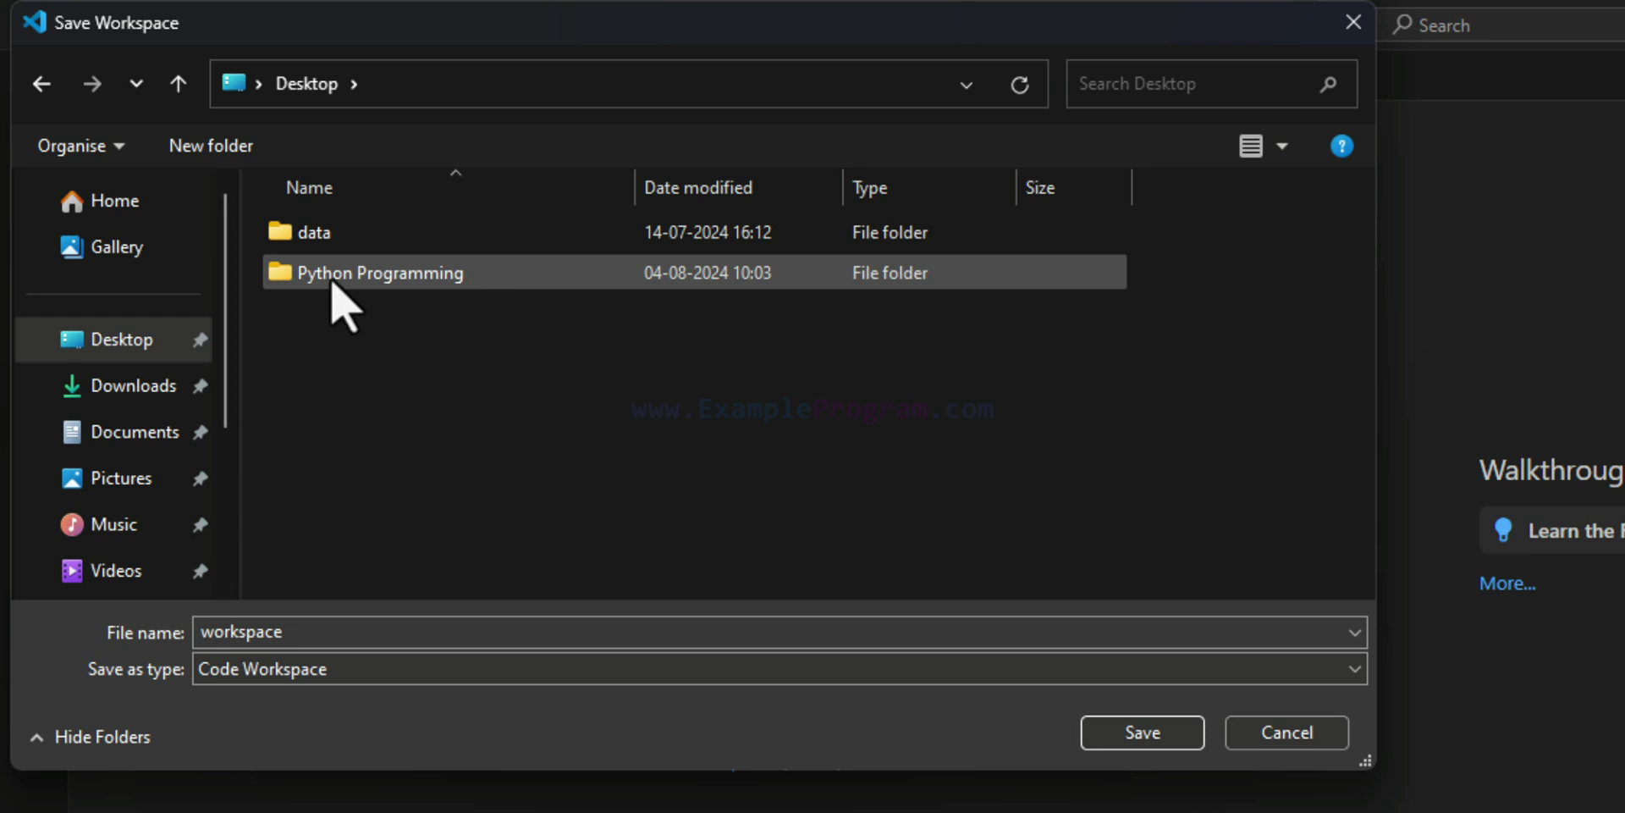
- Save the workspace as "python workspace" inside the Python Programming folder
{"action": "double_click", "coordinate": [536, 280]}
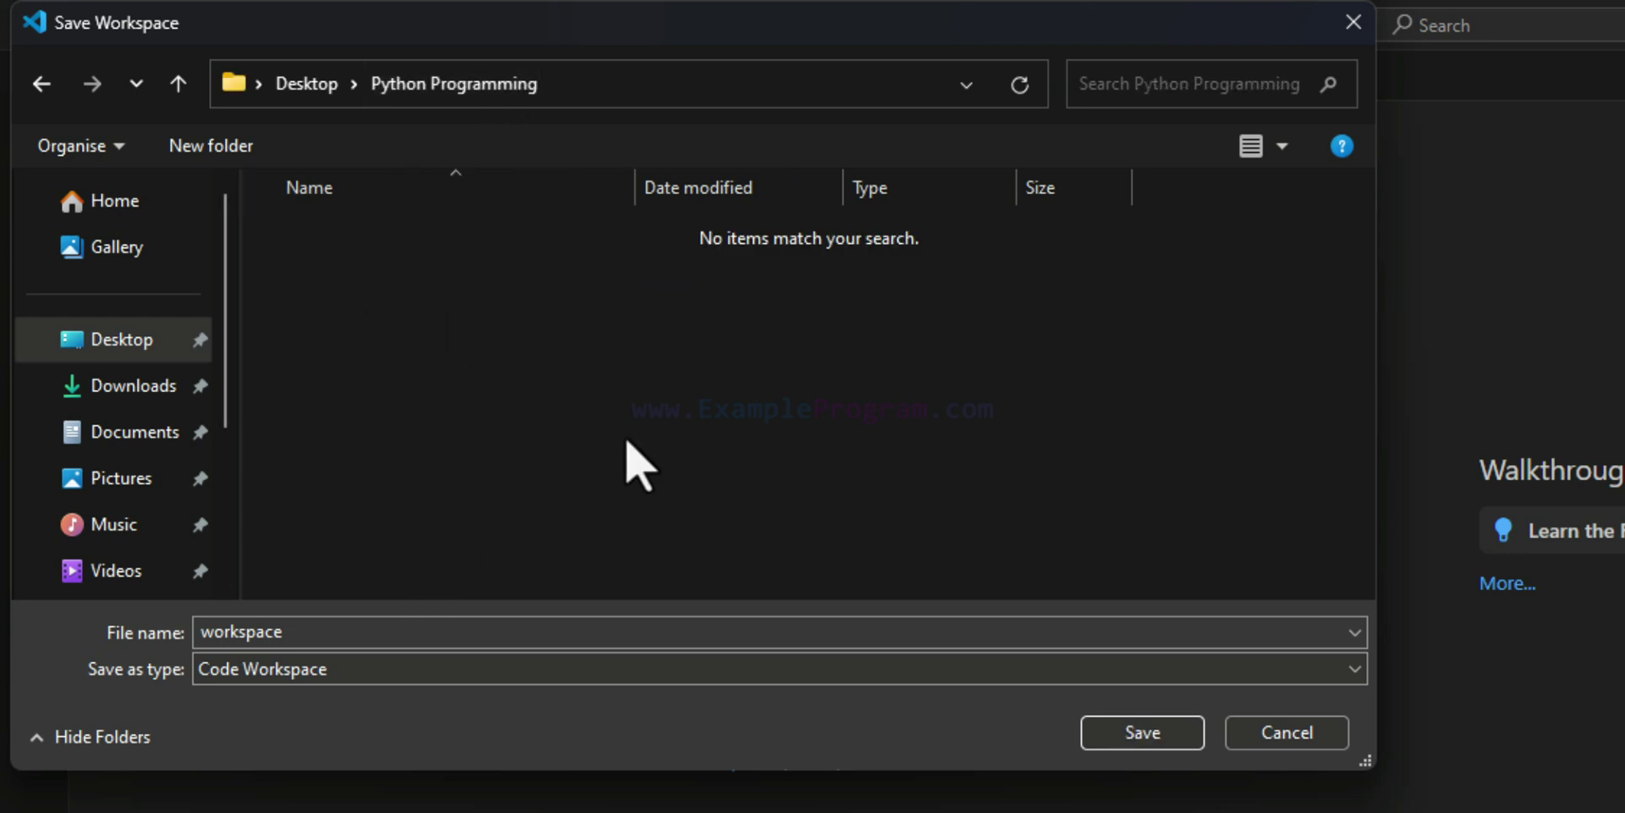
{"action": "double_click", "coordinate": [305, 632]}
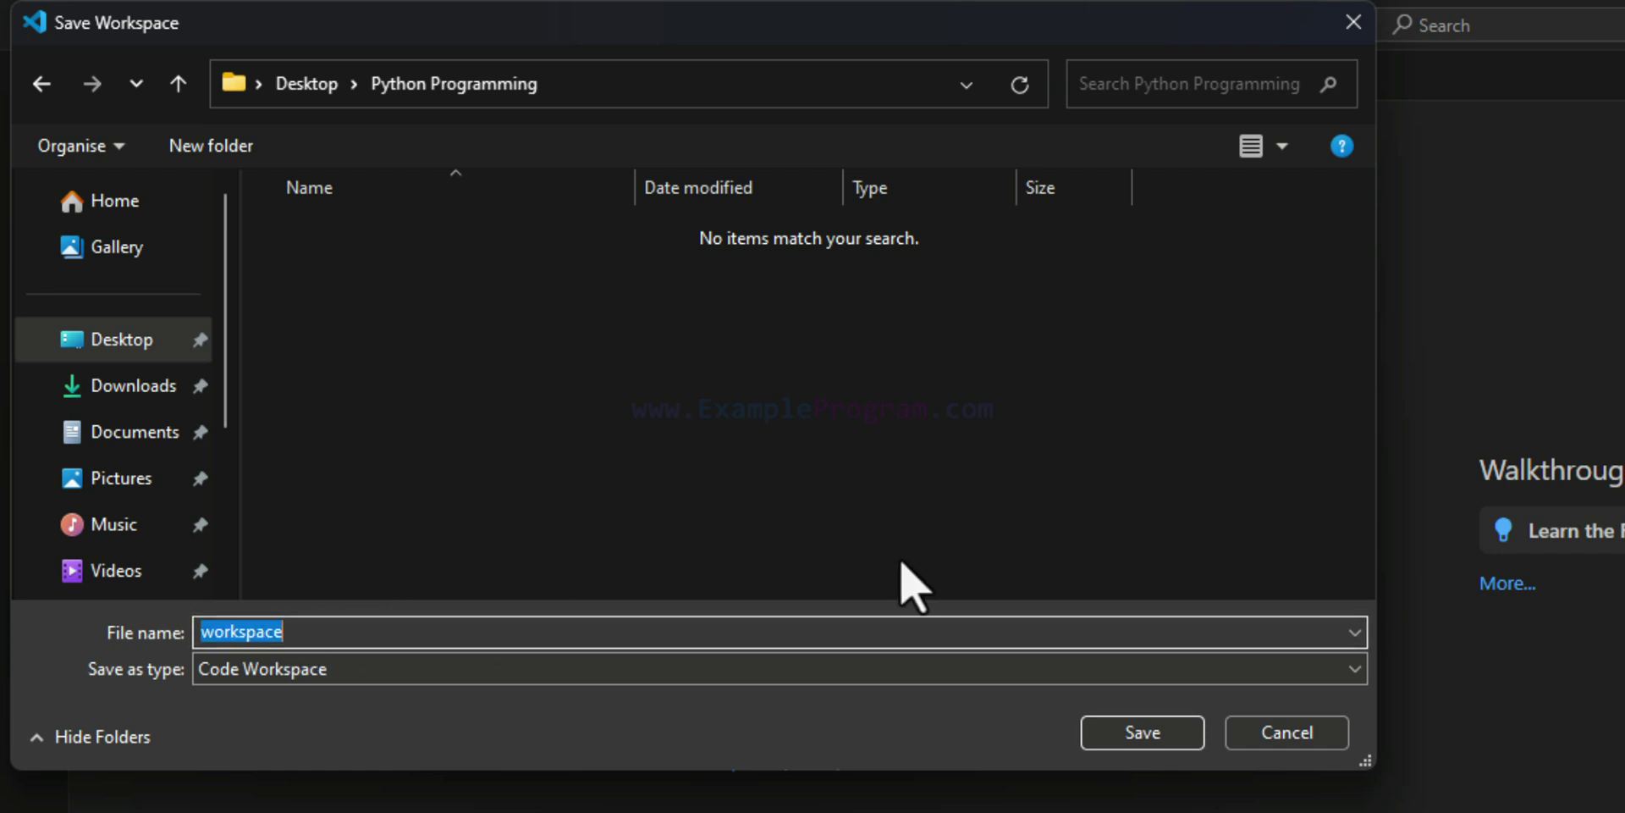
{"action": "key", "text": "Home"}
{"action": "type", "text": "python"}
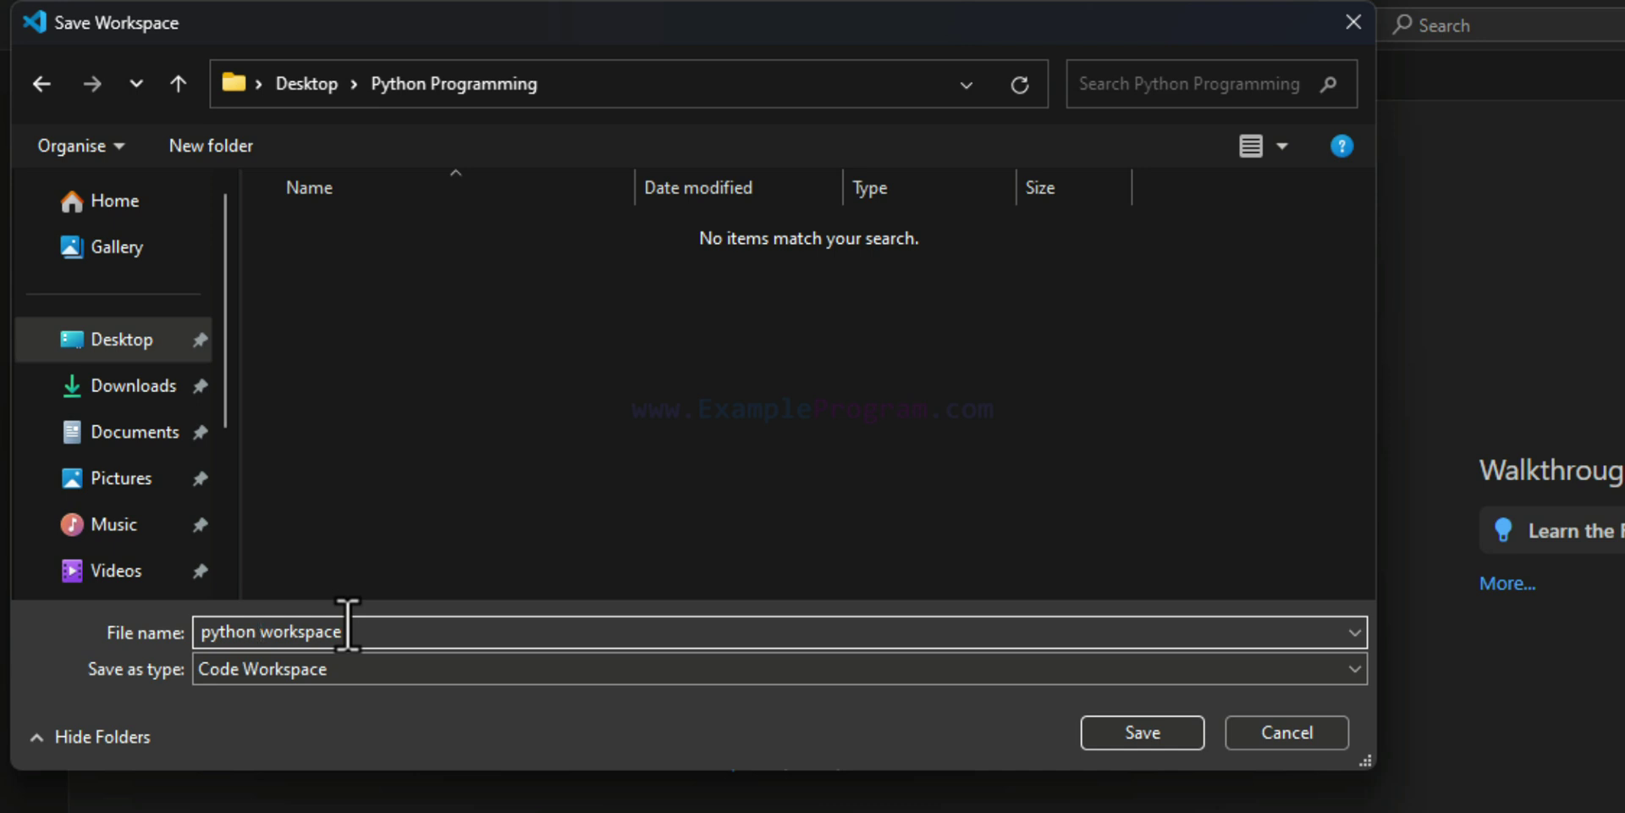
{"action": "left_click", "coordinate": [1145, 733]}
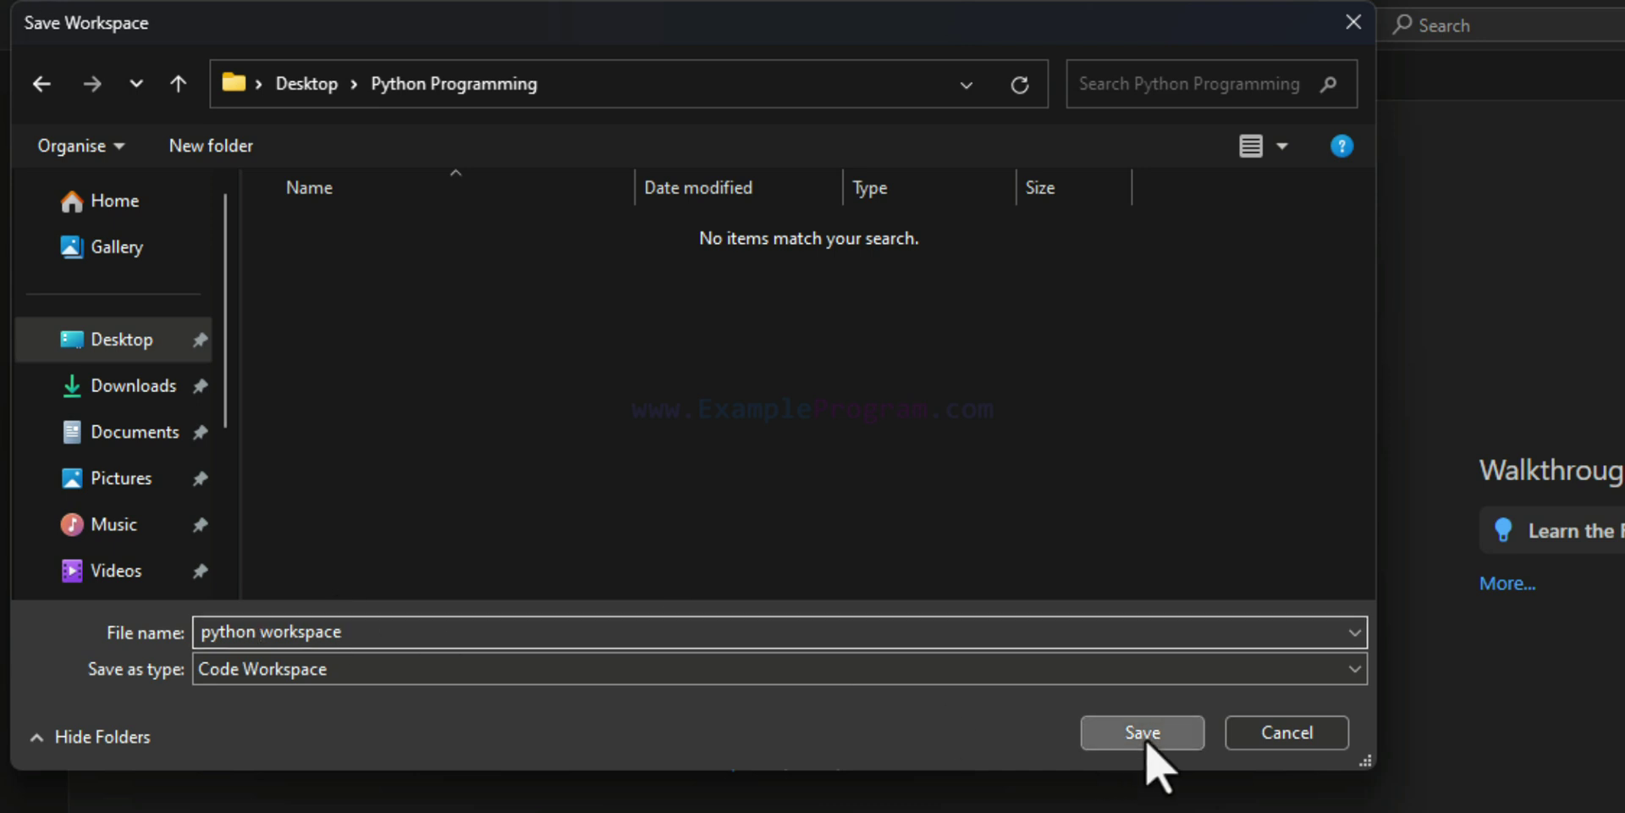
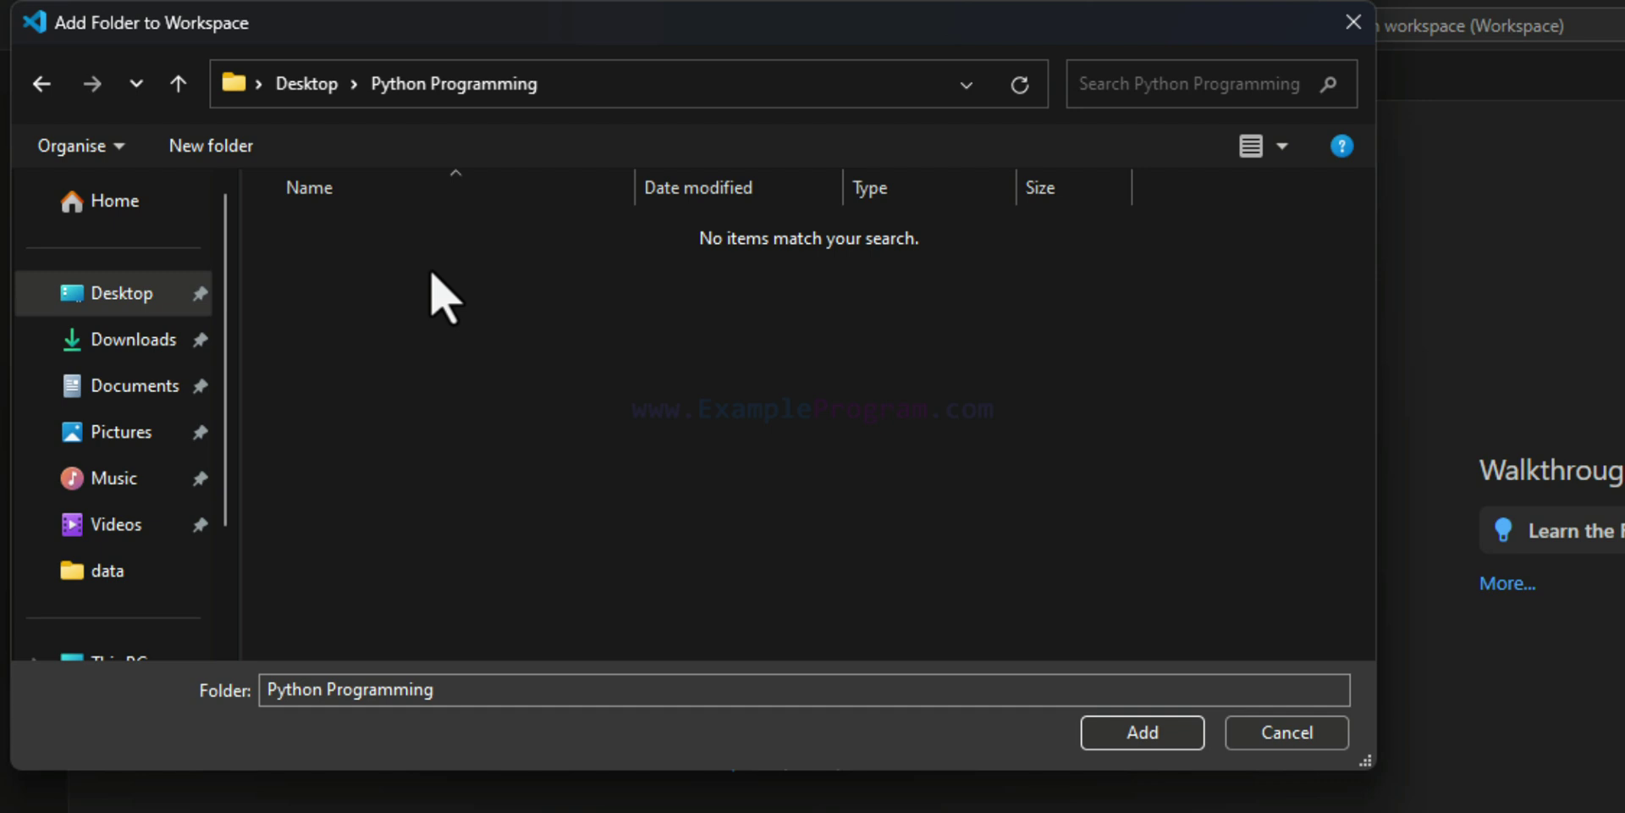
- Create a folder named "Hello" inside Python Programming and add it to the workspace
{"action": "right_click", "coordinate": [412, 334]}
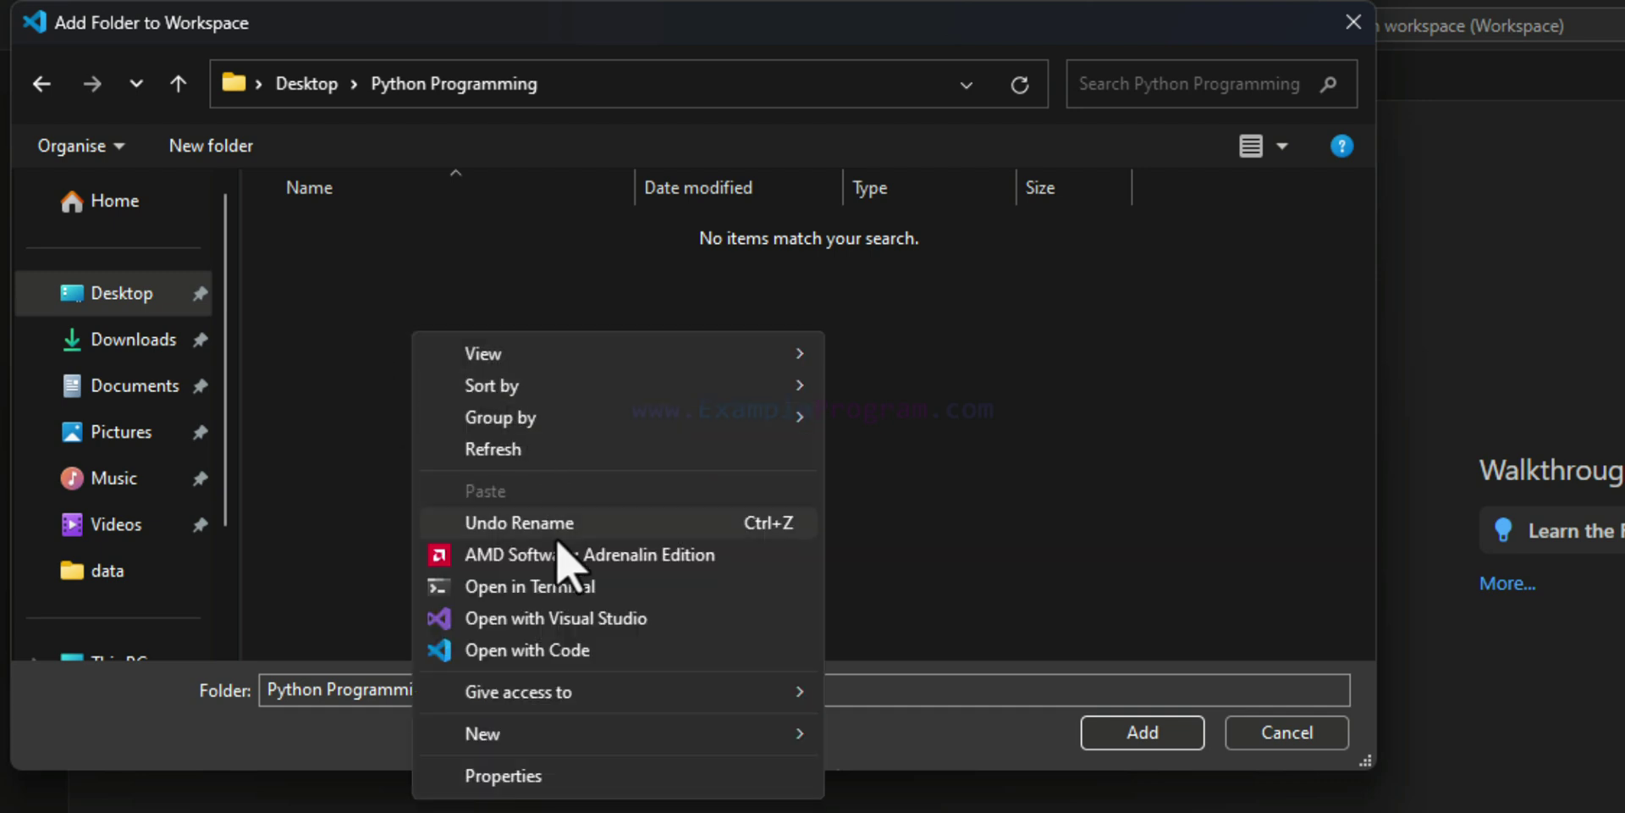
{"action": "mouse_move", "coordinate": [566, 734]}
{"action": "left_click", "coordinate": [876, 737]}
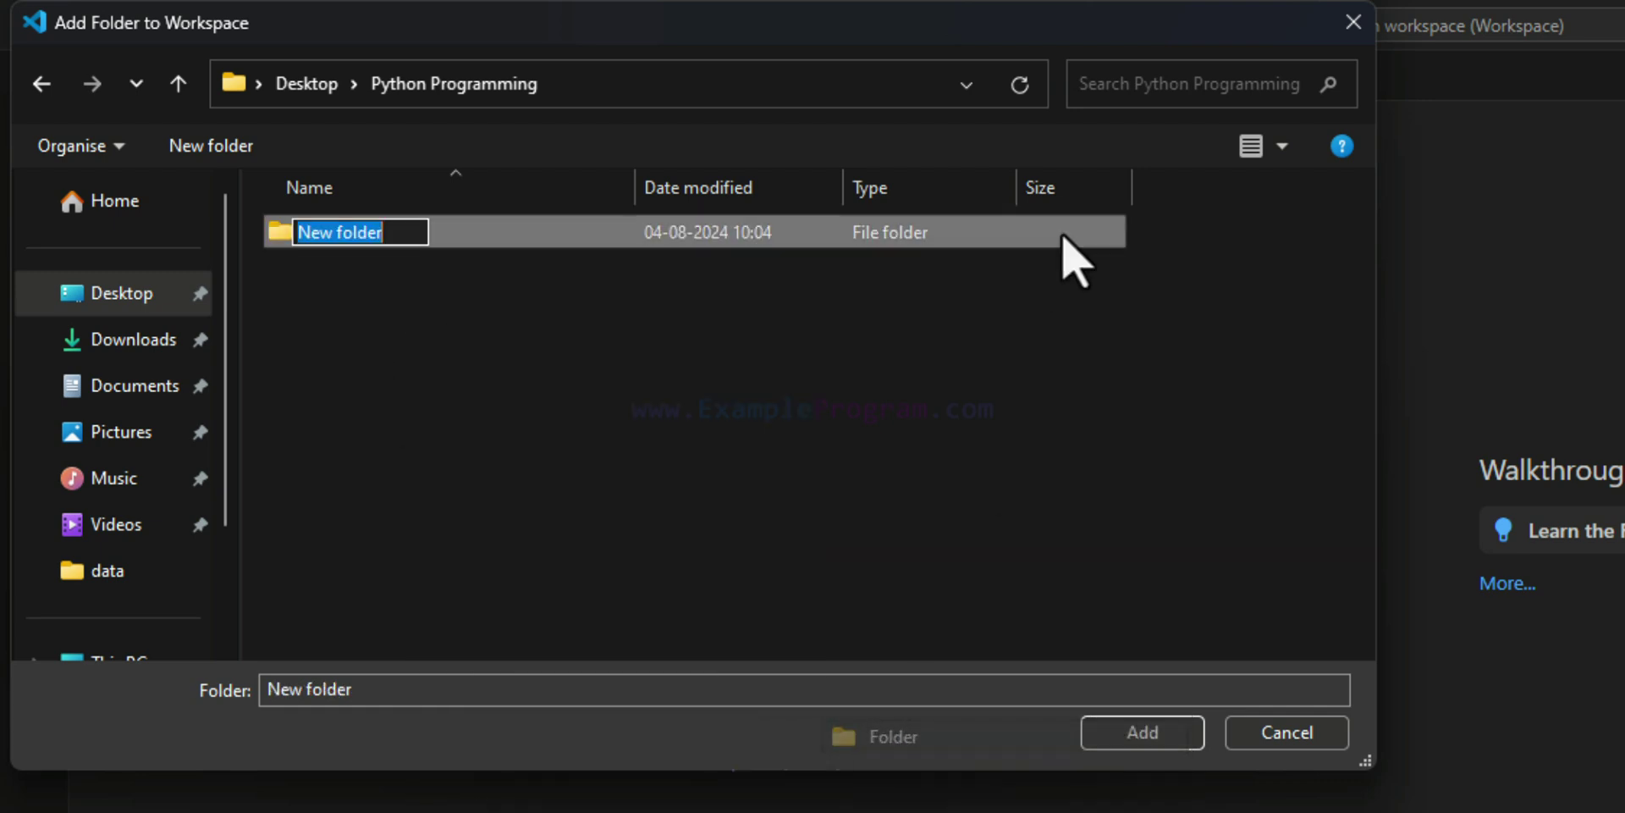
{"action": "type", "text": "Hello"}
{"action": "key", "text": "Return"}
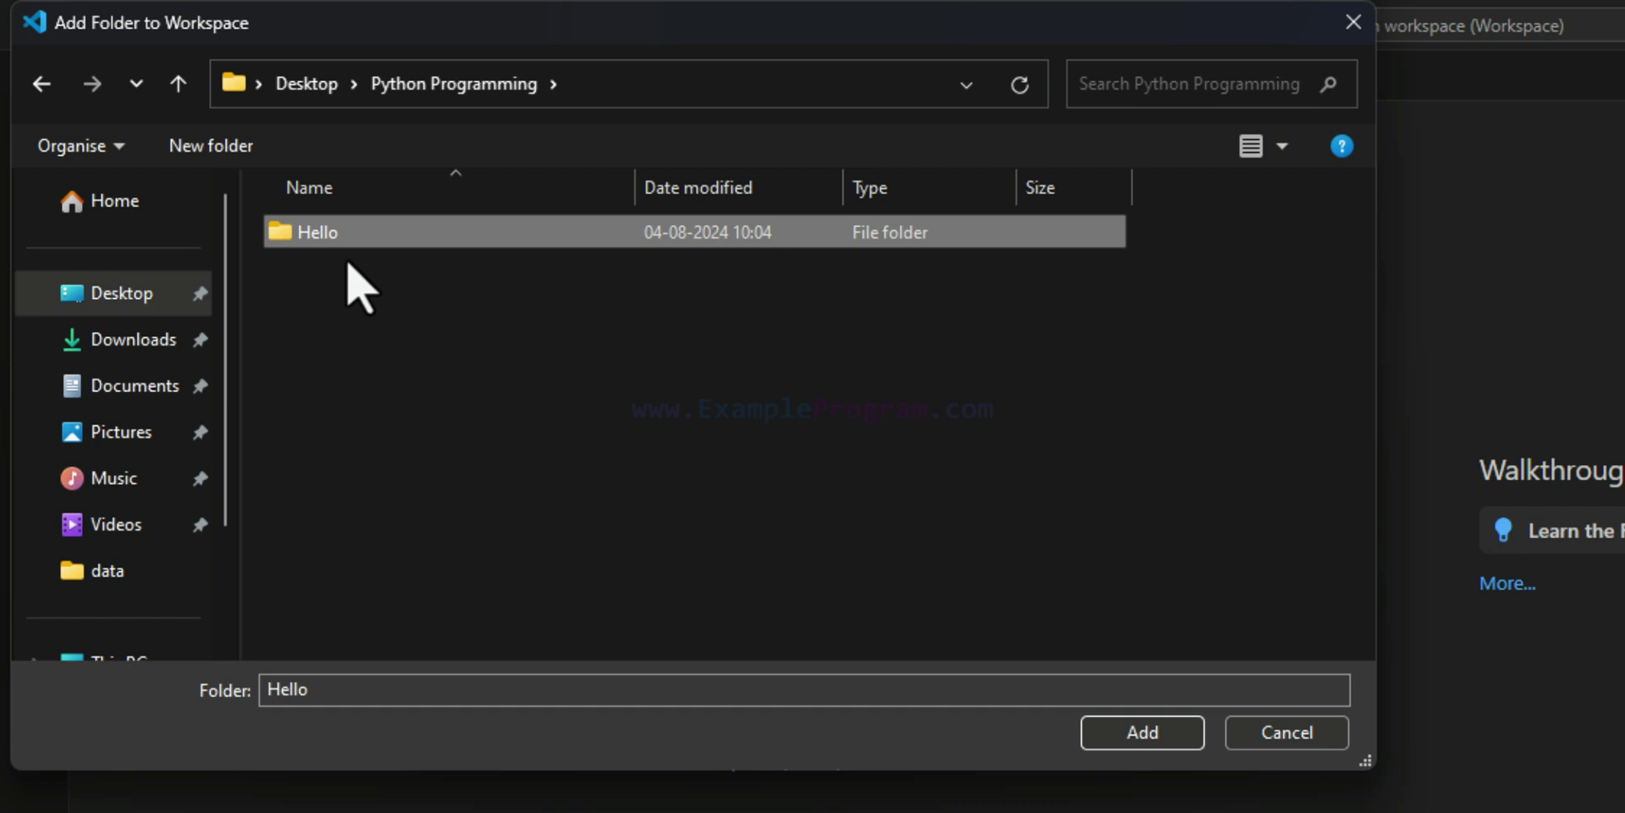
{"action": "left_click", "coordinate": [1176, 738]}
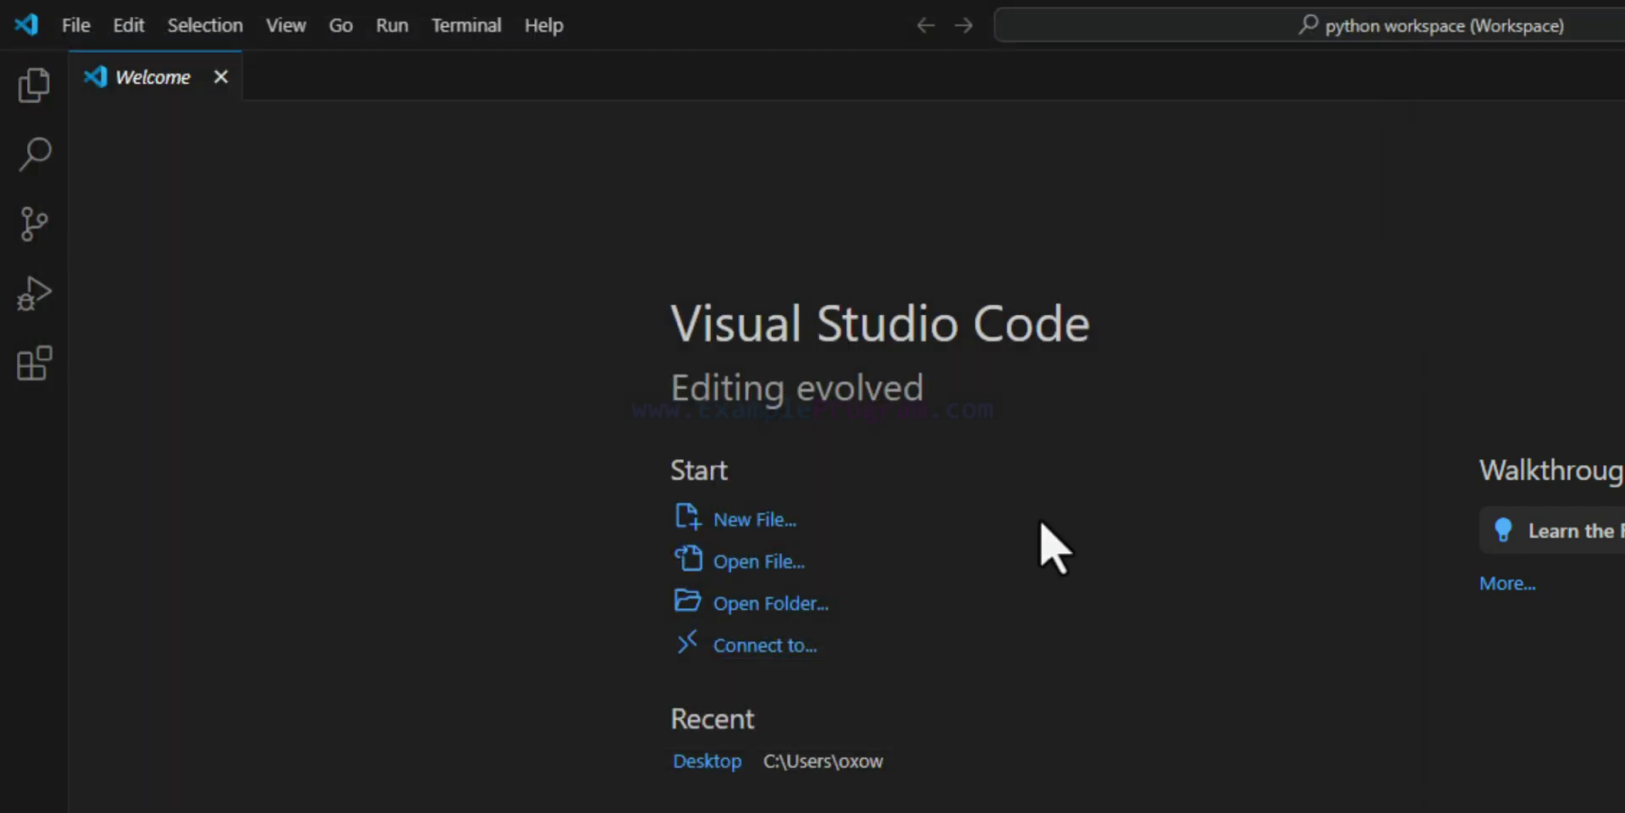
- Create a Python file named "Hello.py" in the workspace's Hello folder
{"action": "left_click", "coordinate": [34, 88]}
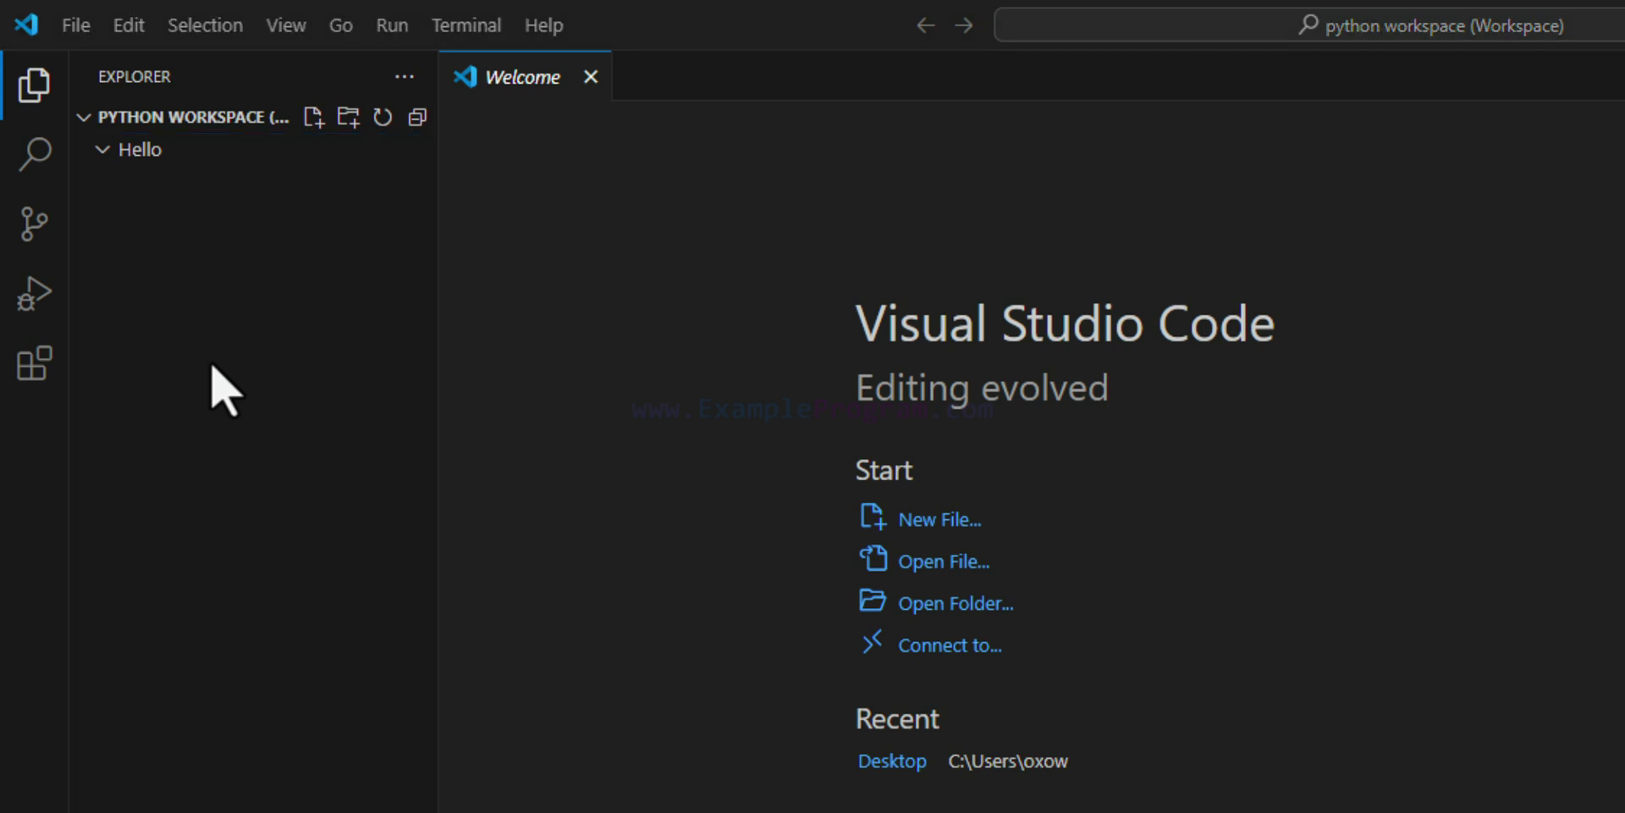
{"action": "left_click", "coordinate": [192, 275]}
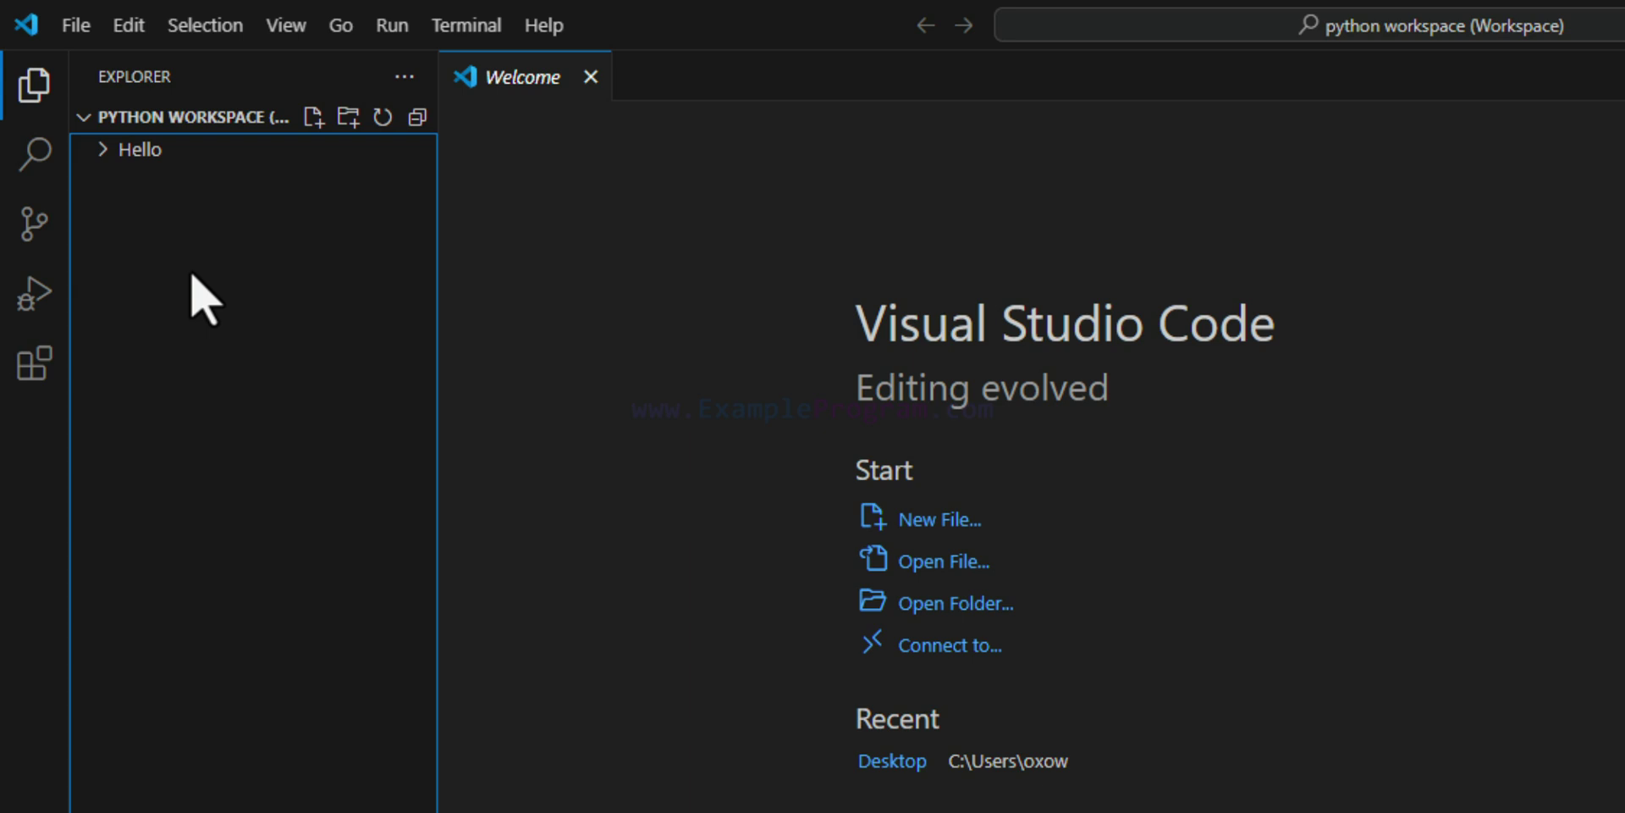
{"action": "left_click", "coordinate": [174, 161]}
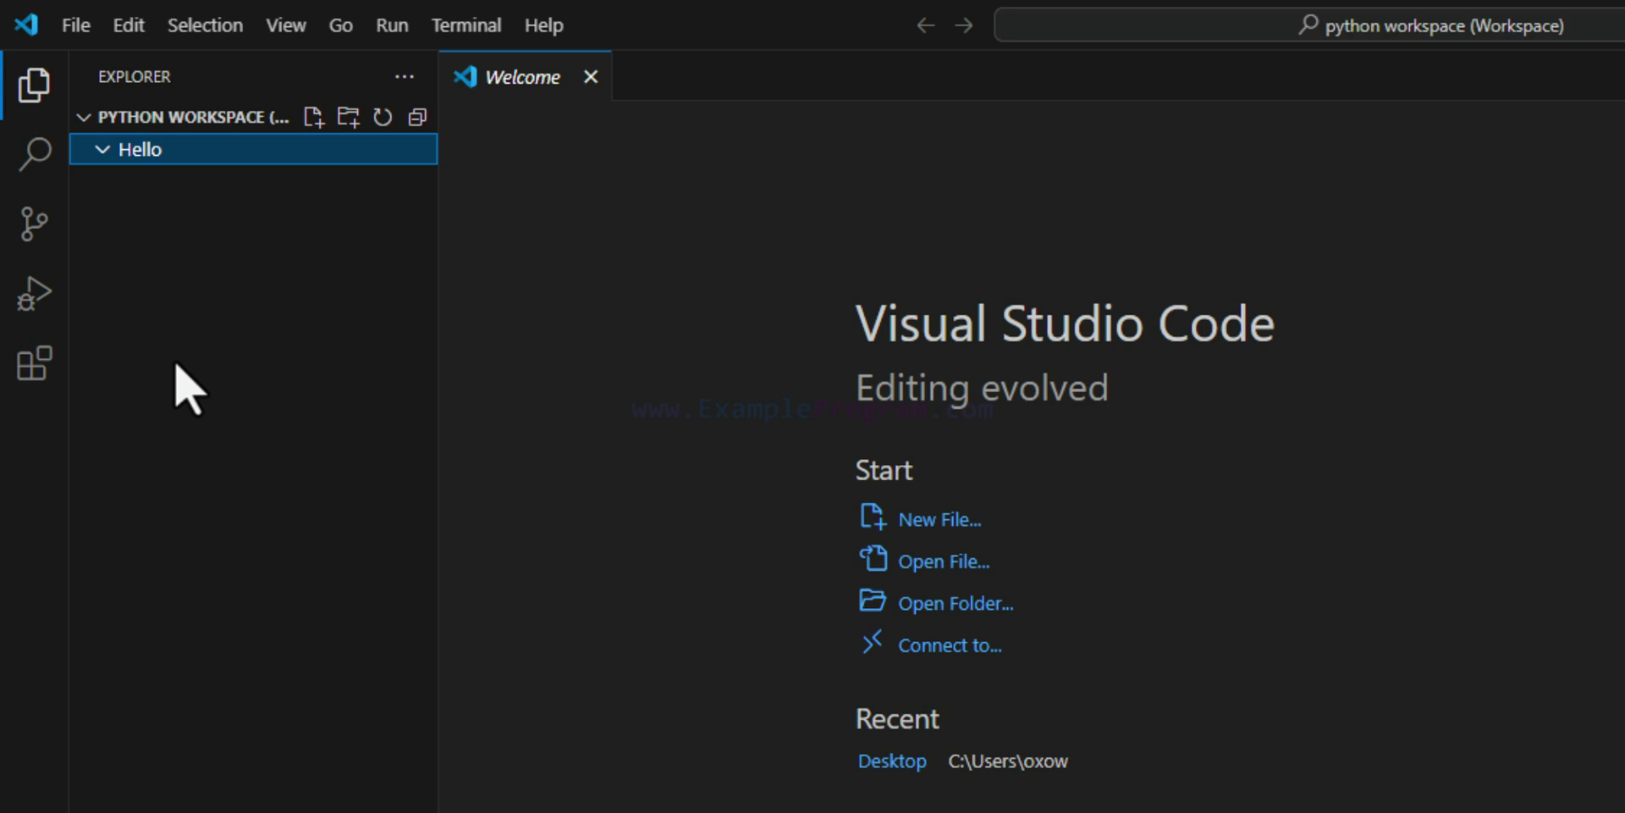
{"action": "left_click", "coordinate": [313, 117]}
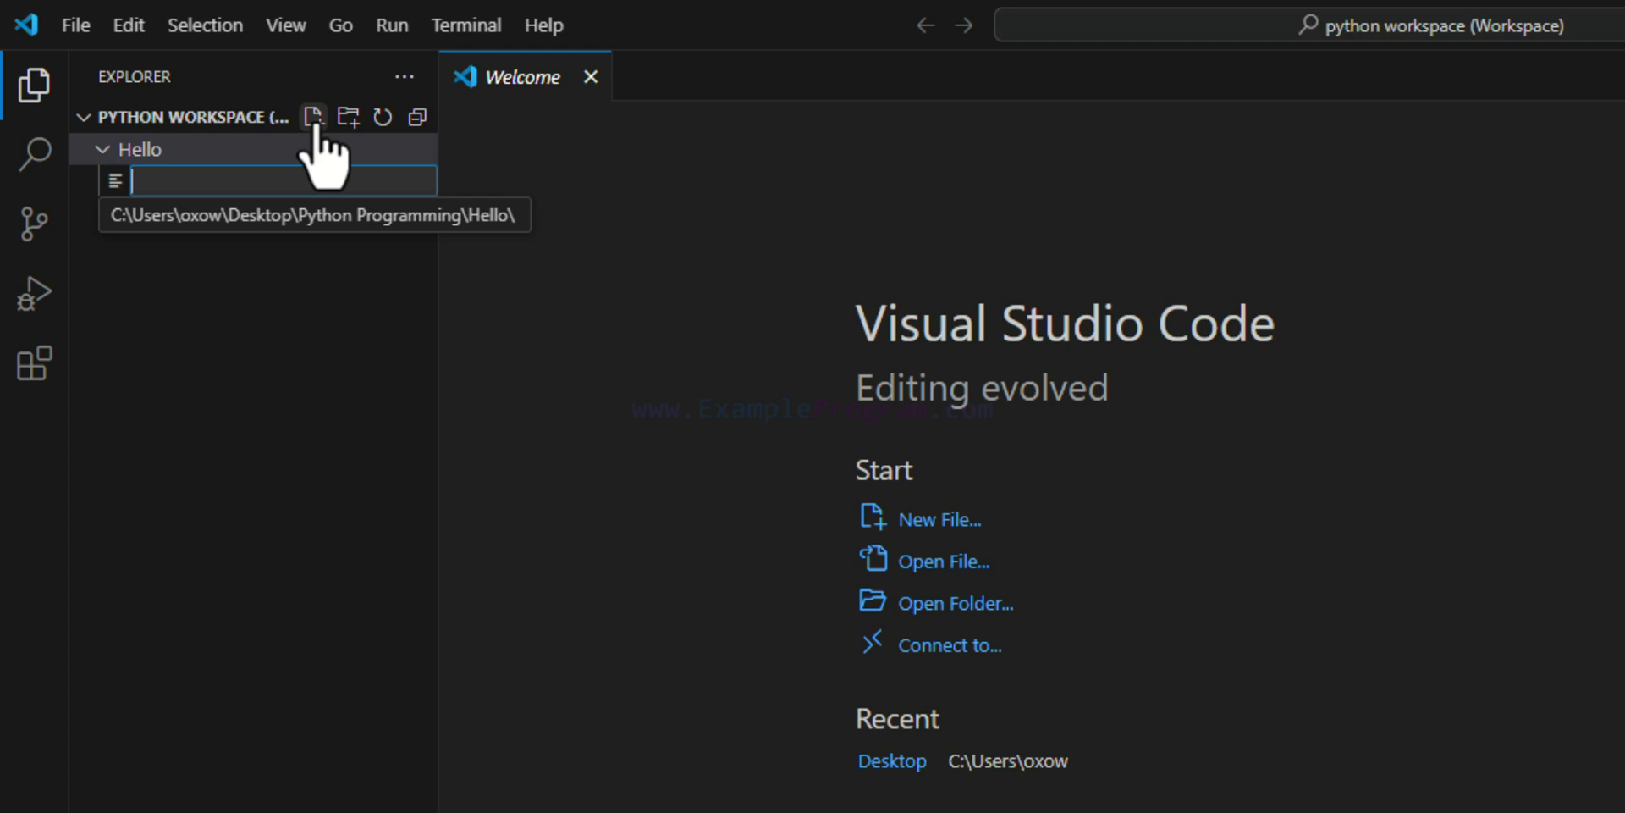
{"action": "type", "text": "Hello"}
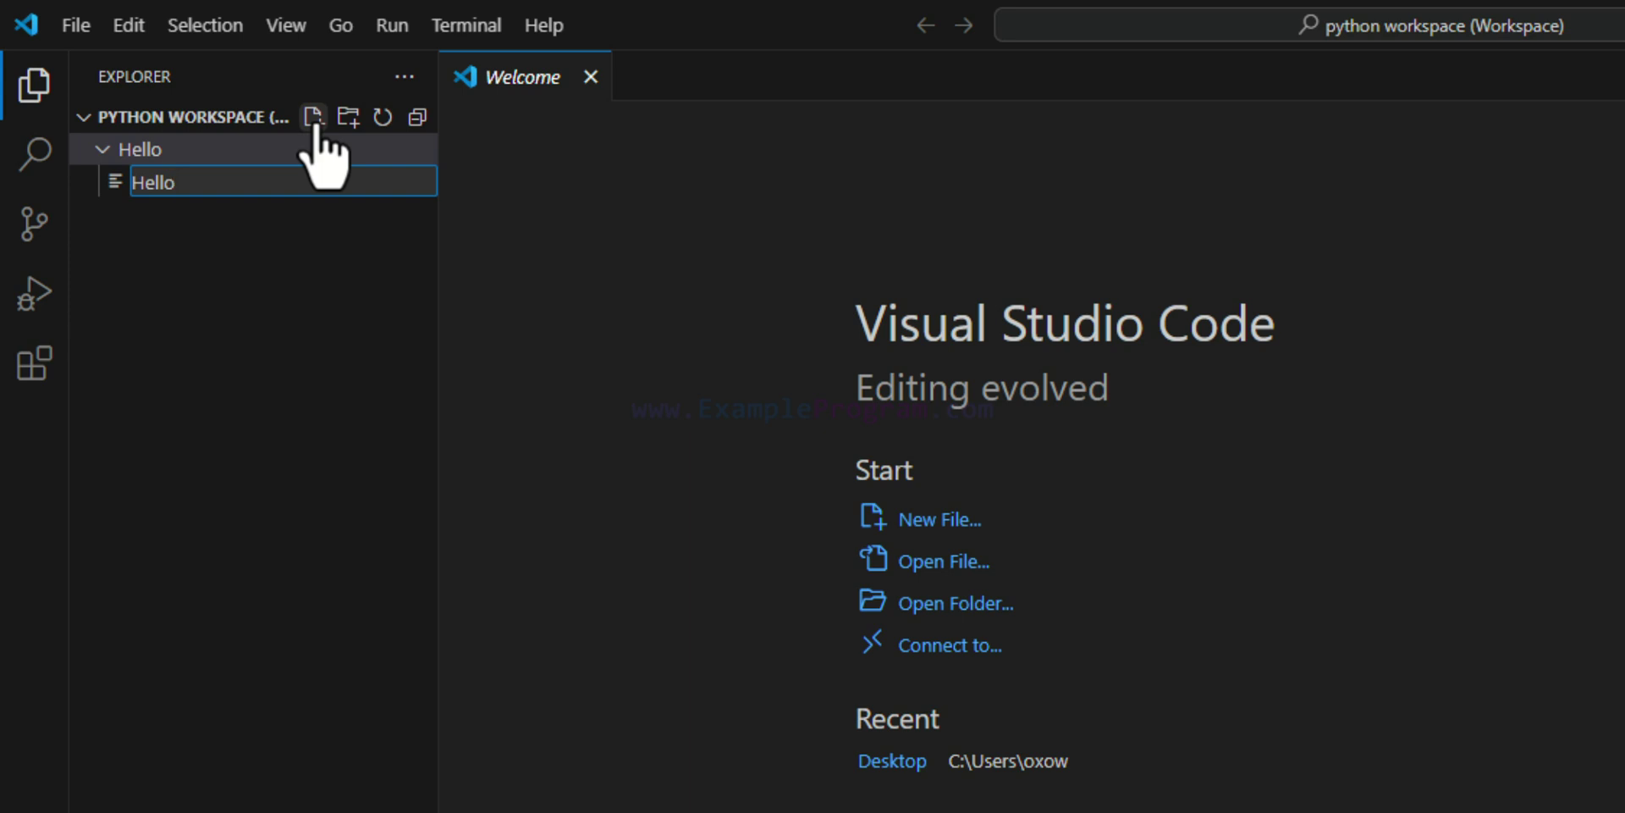
{"action": "type", "text": ".py"}
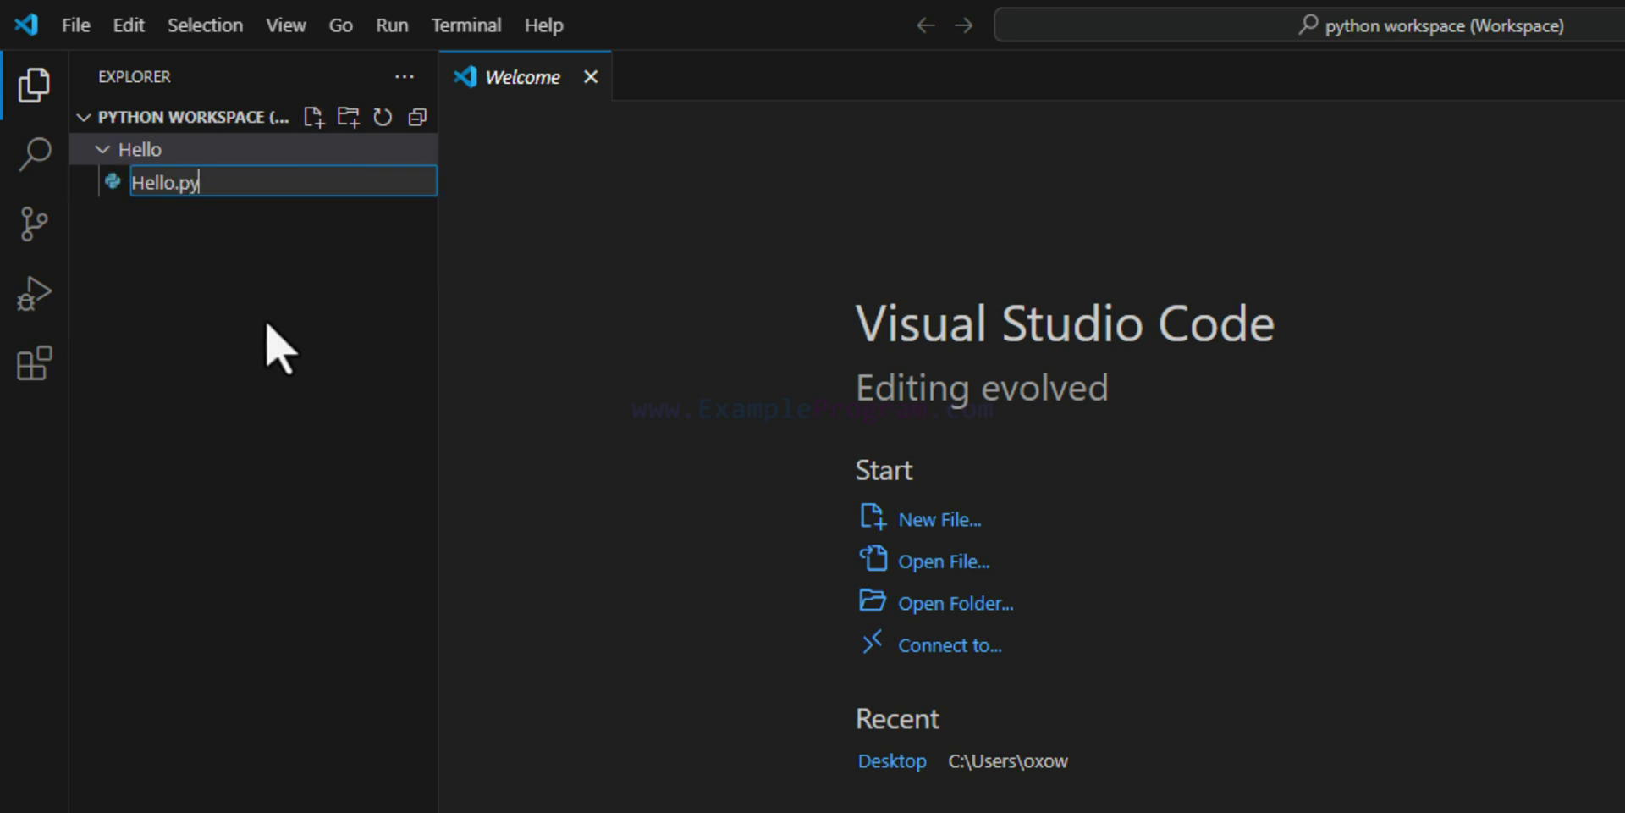
{"action": "key", "text": "Return"}
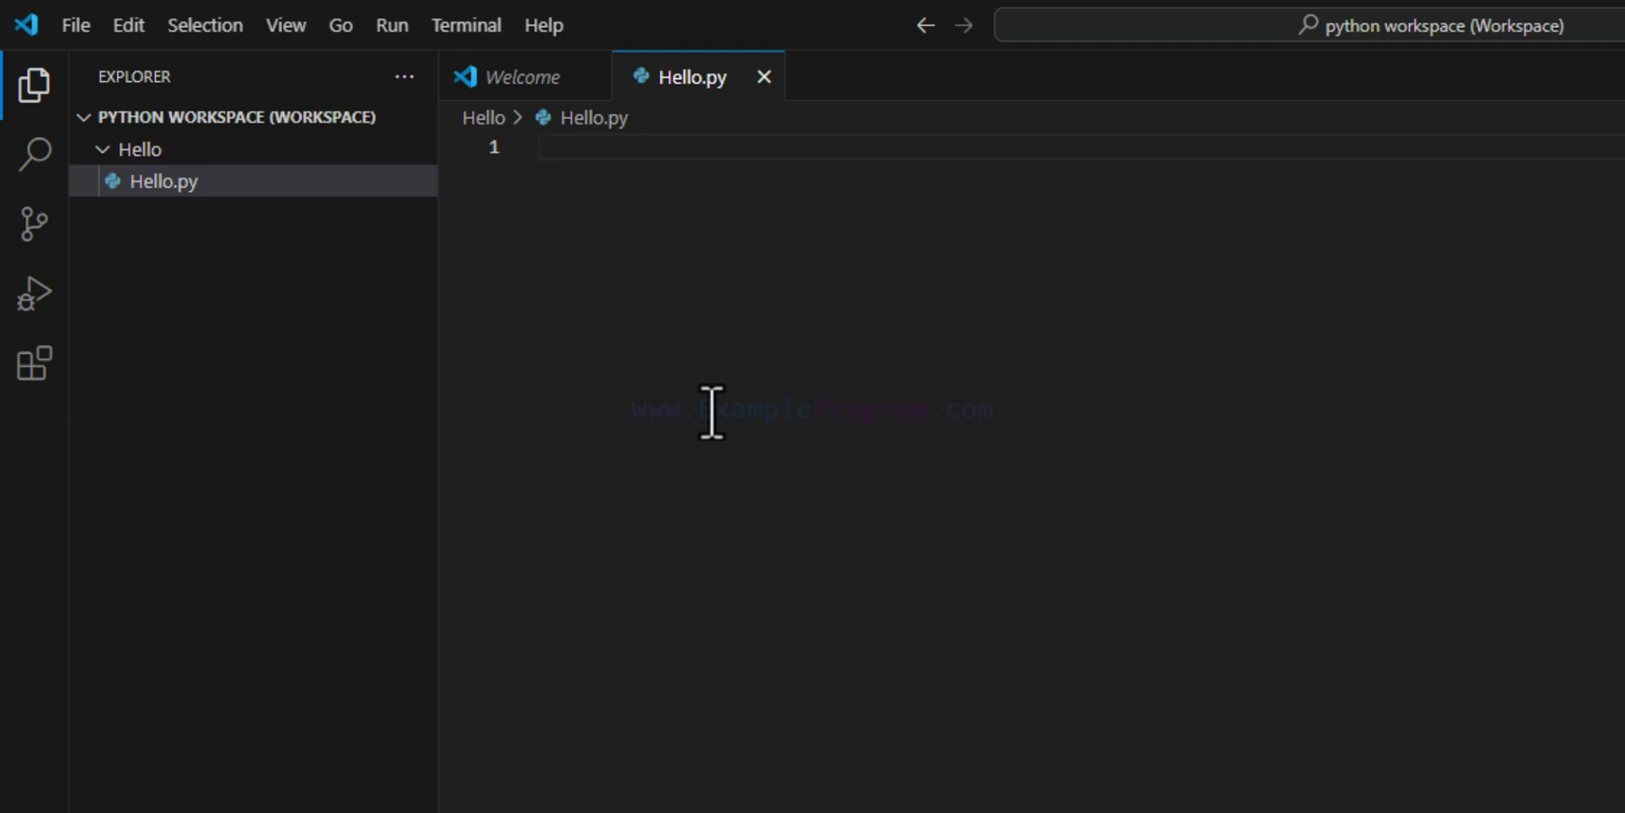
- Search the extension marketplace for "python" and install Microsoft's Python extension
{"action": "left_click", "coordinate": [34, 369]}
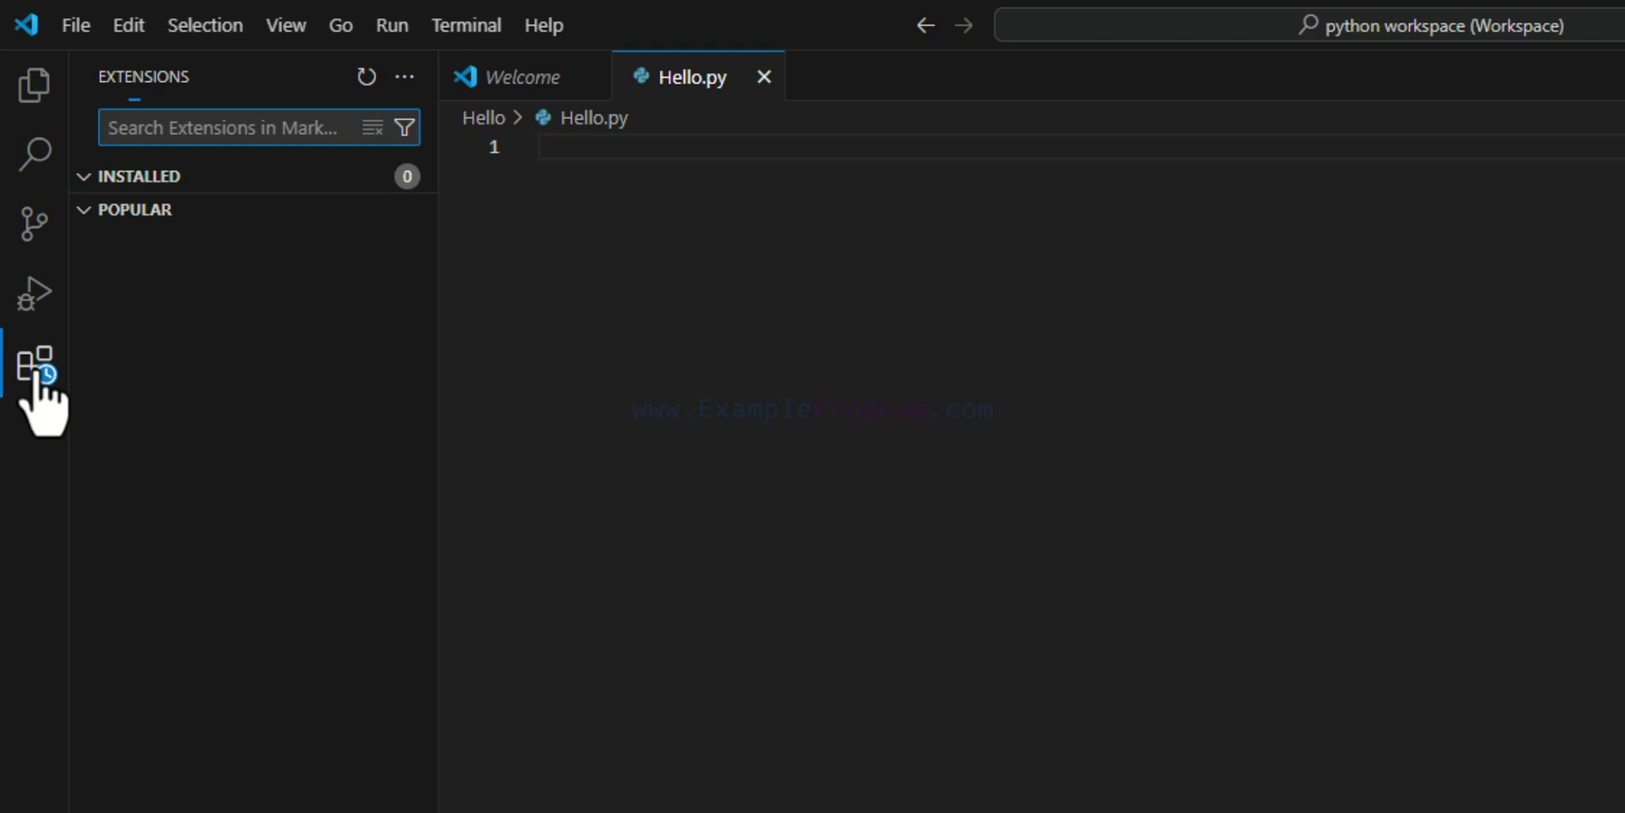
{"action": "type", "text": "python"}
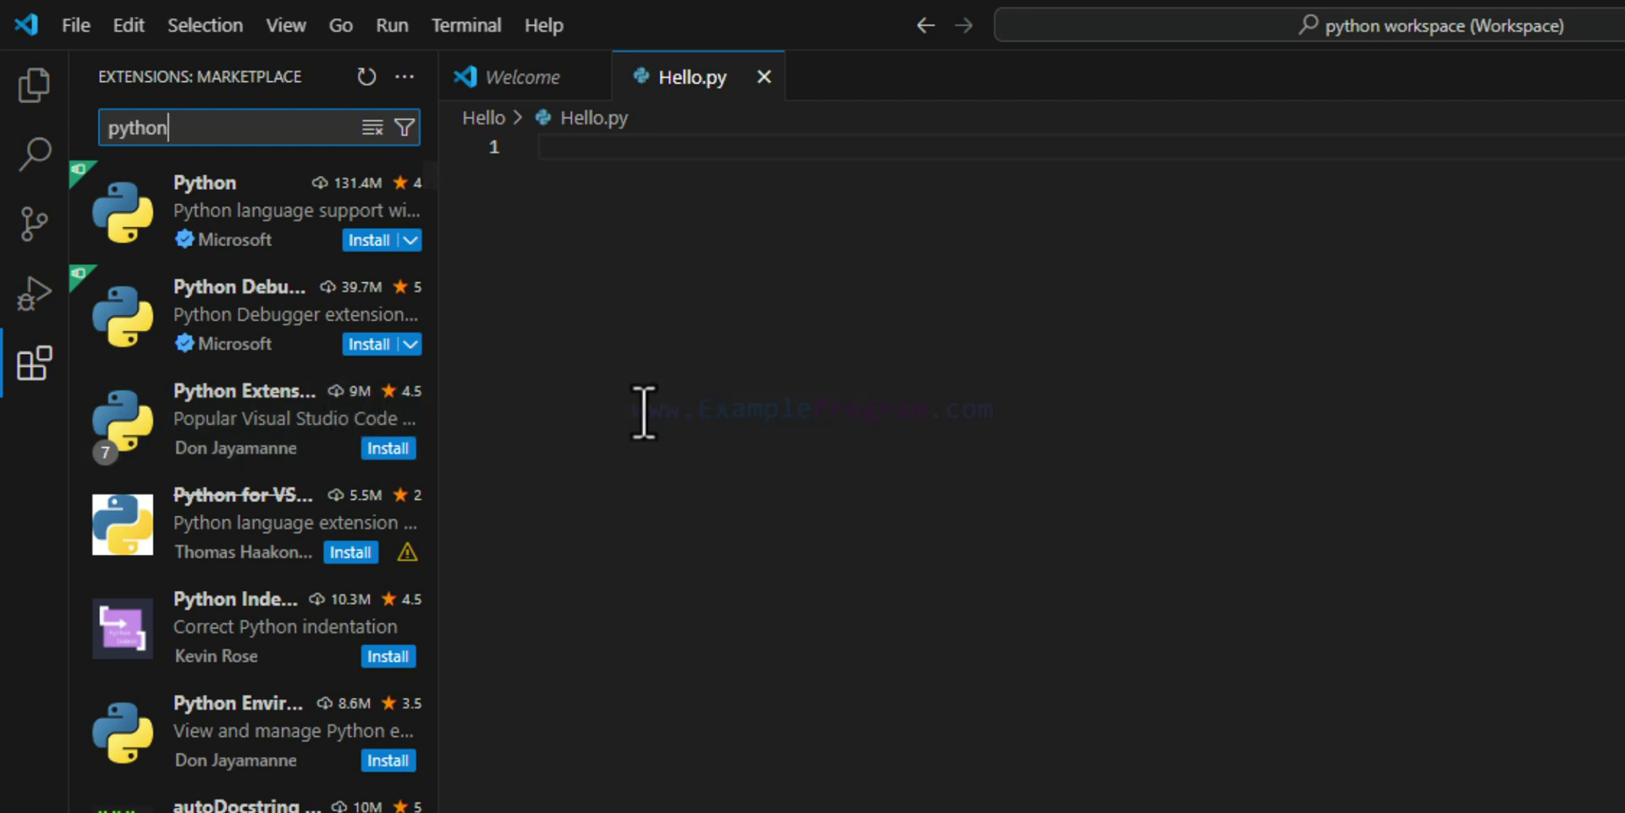
{"action": "mouse_move", "coordinate": [222, 237]}
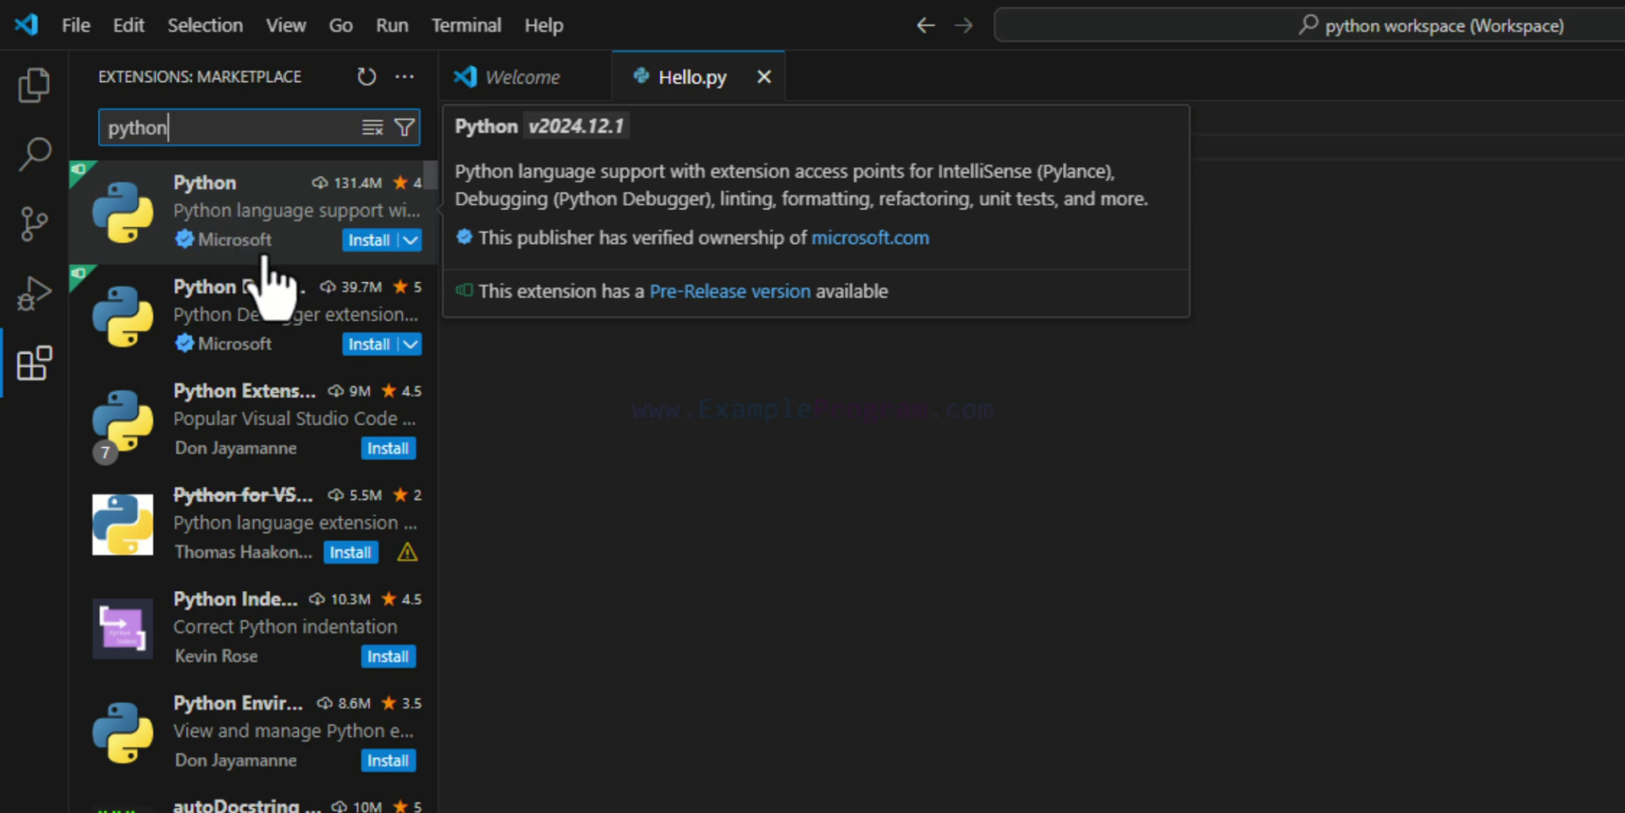
{"action": "left_click", "coordinate": [370, 243]}
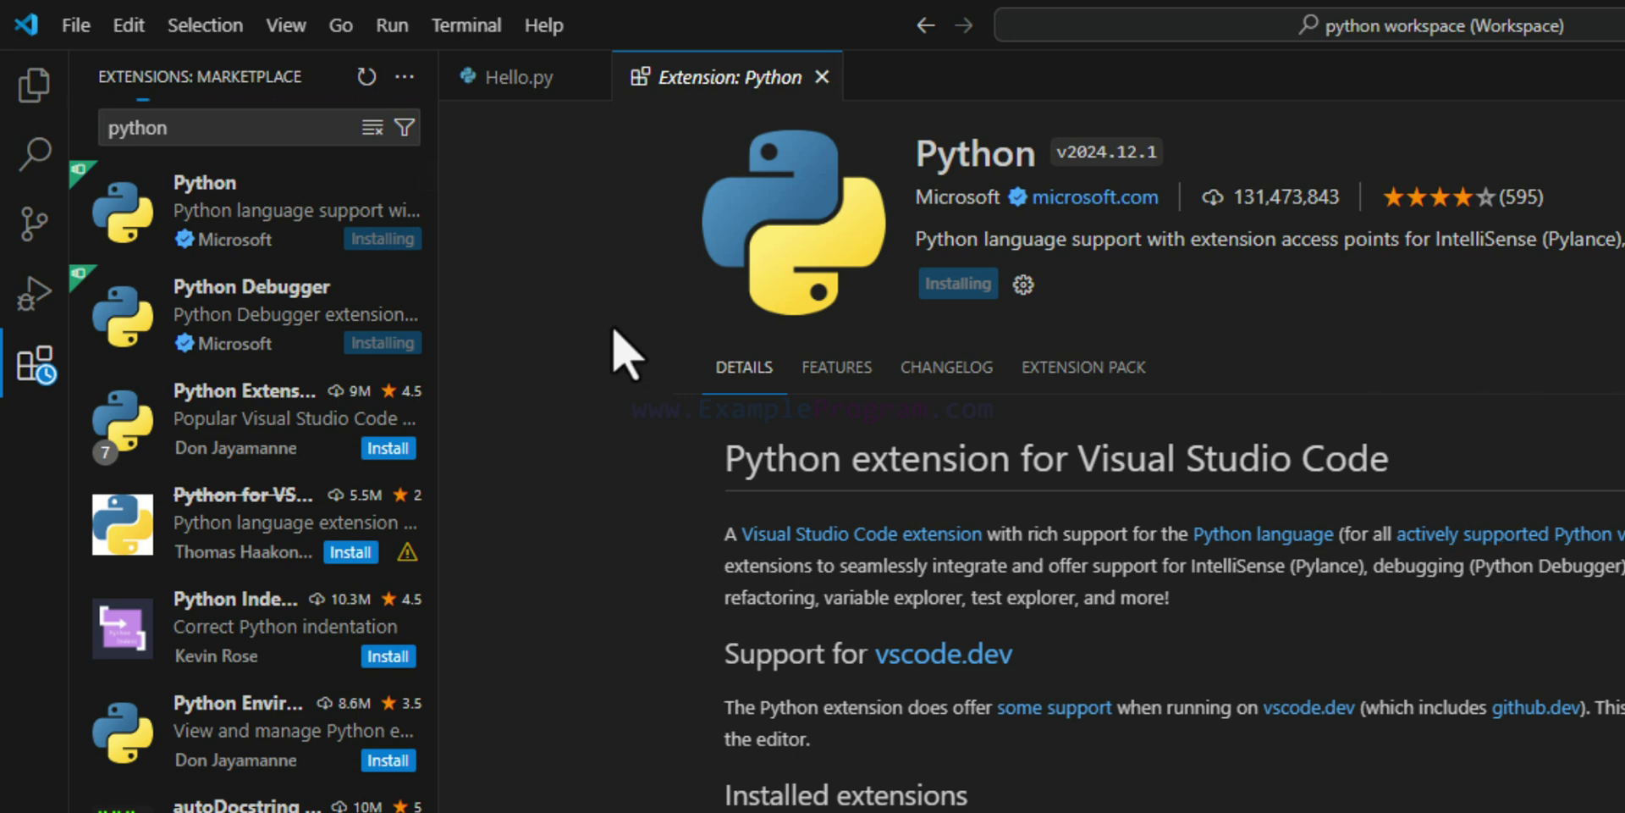
{"action": "mouse_move", "coordinate": [368, 301]}
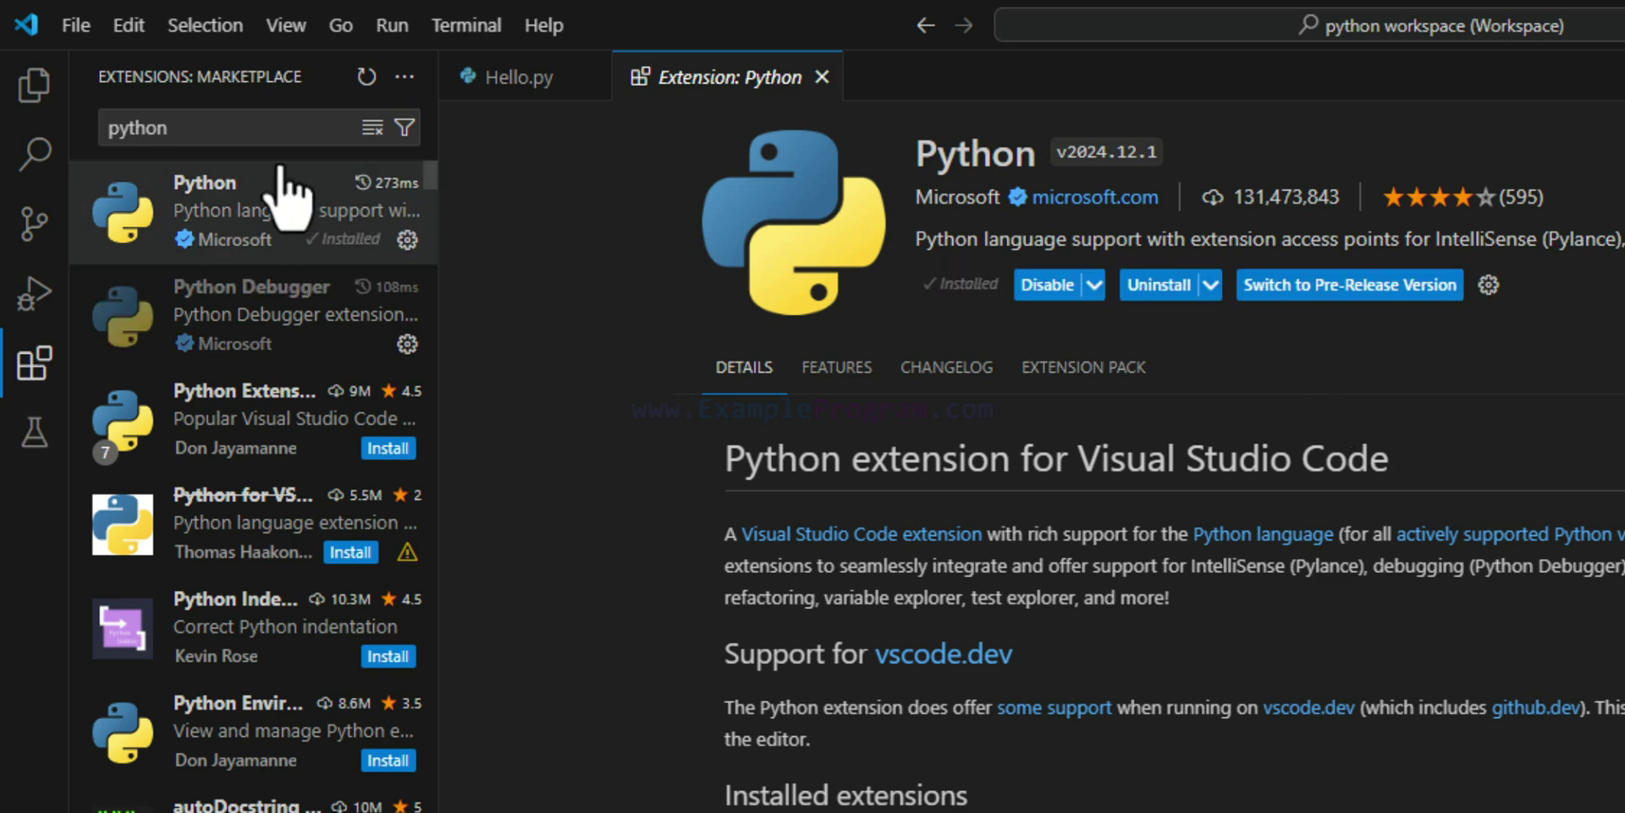
- Search for "pylint", install Microsoft's Pylint extension, and return to the Hello.py editor with the sidebar hidden
{"action": "left_click", "coordinate": [227, 135]}
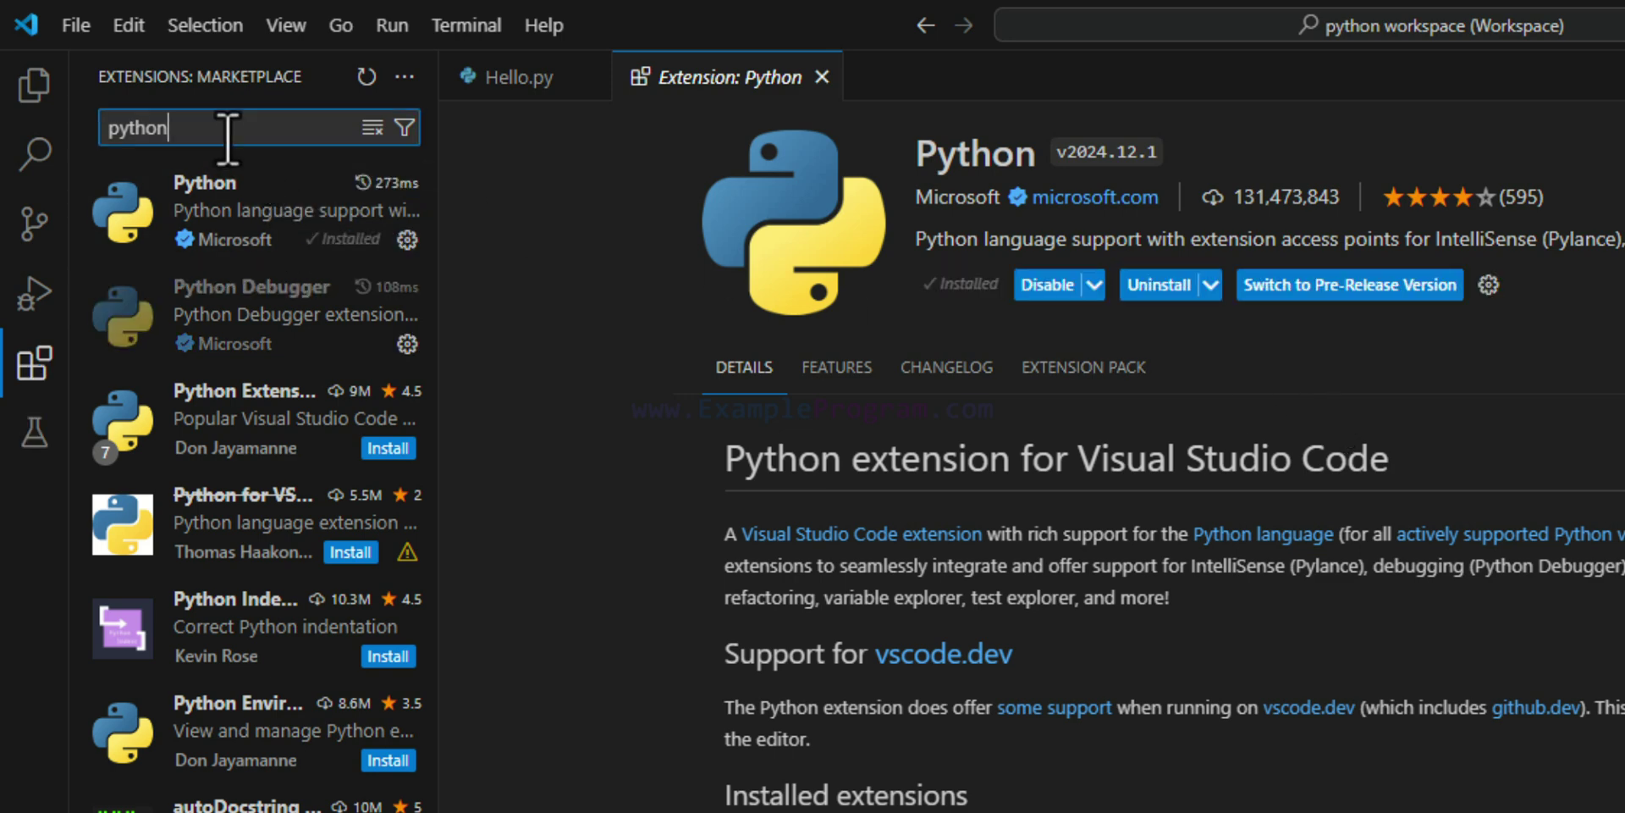
{"action": "key", "text": "BackSpace"}
{"action": "key", "text": "BackSpace"}
{"action": "key", "text": "BackSpace"}
{"action": "key", "text": "BackSpace"}
{"action": "type", "text": "lint"}
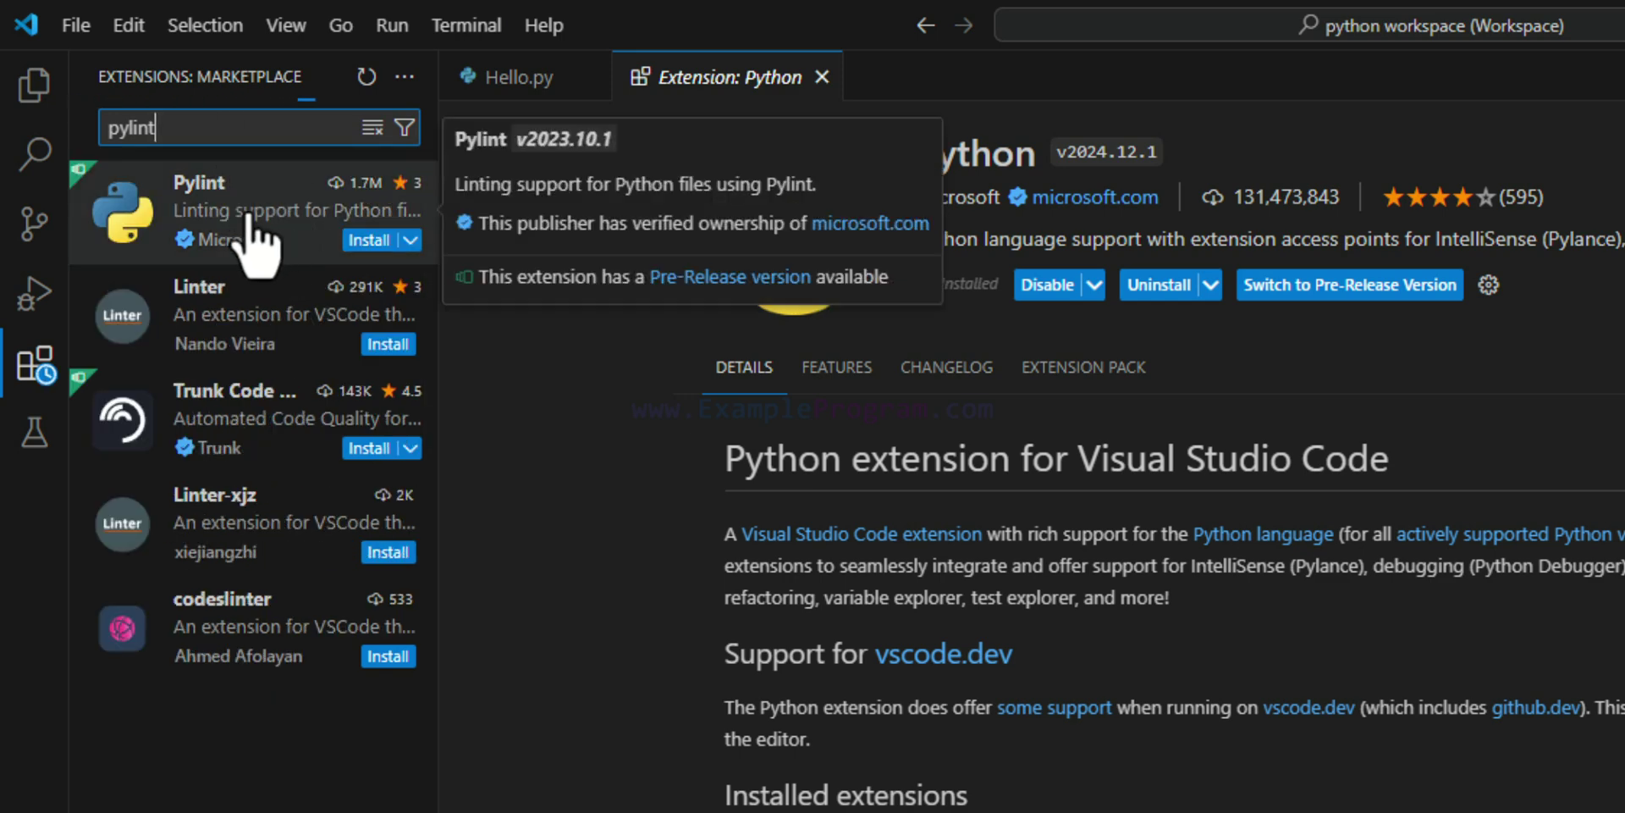
{"action": "left_click", "coordinate": [289, 213]}
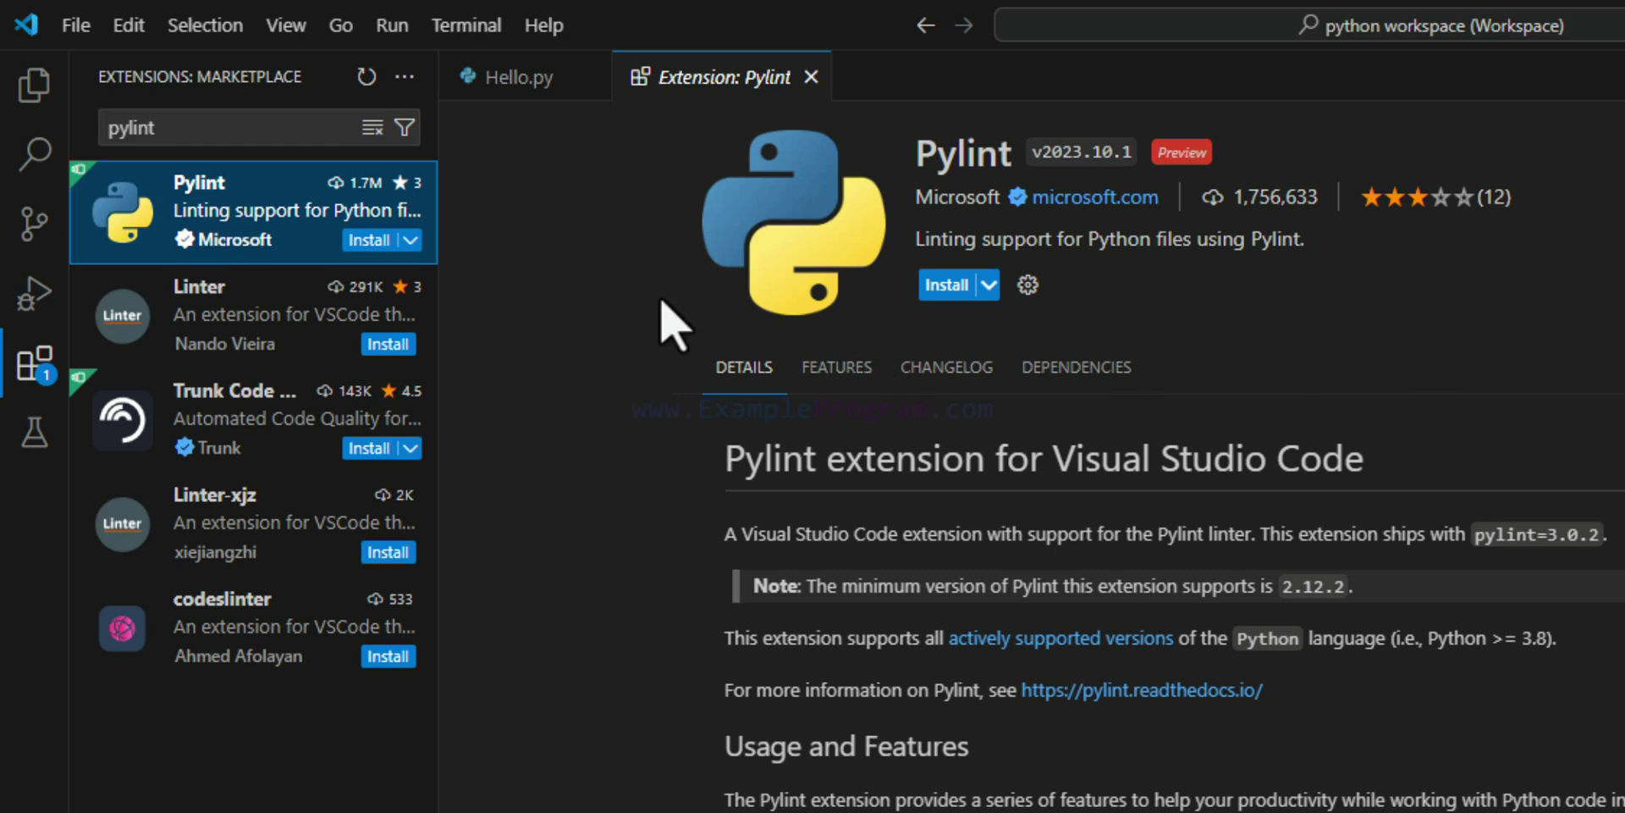
{"action": "left_click", "coordinate": [921, 290]}
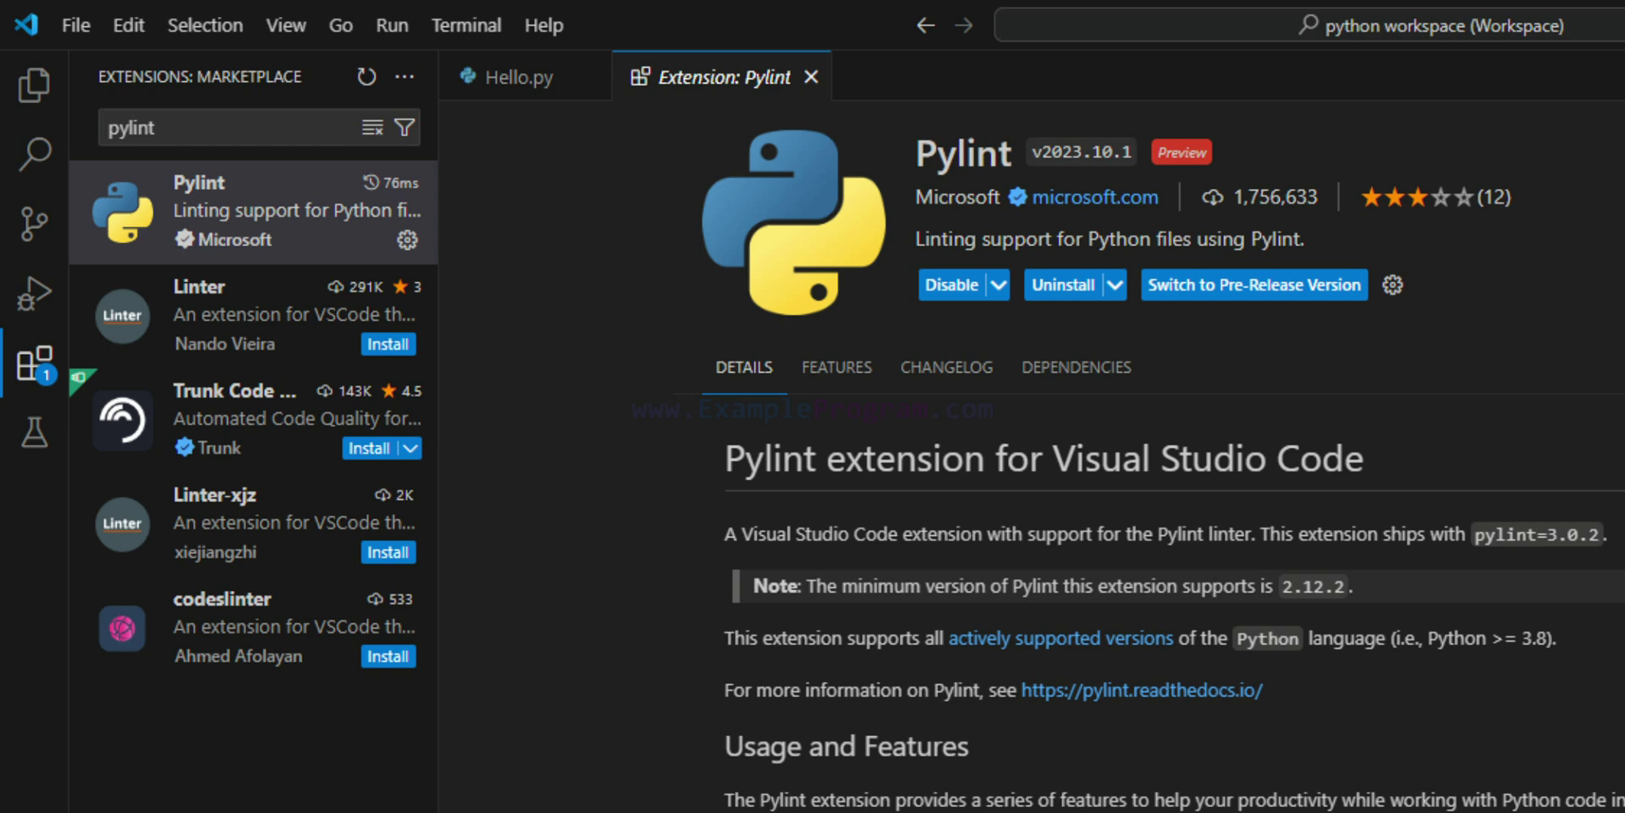
{"action": "left_click", "coordinate": [810, 78]}
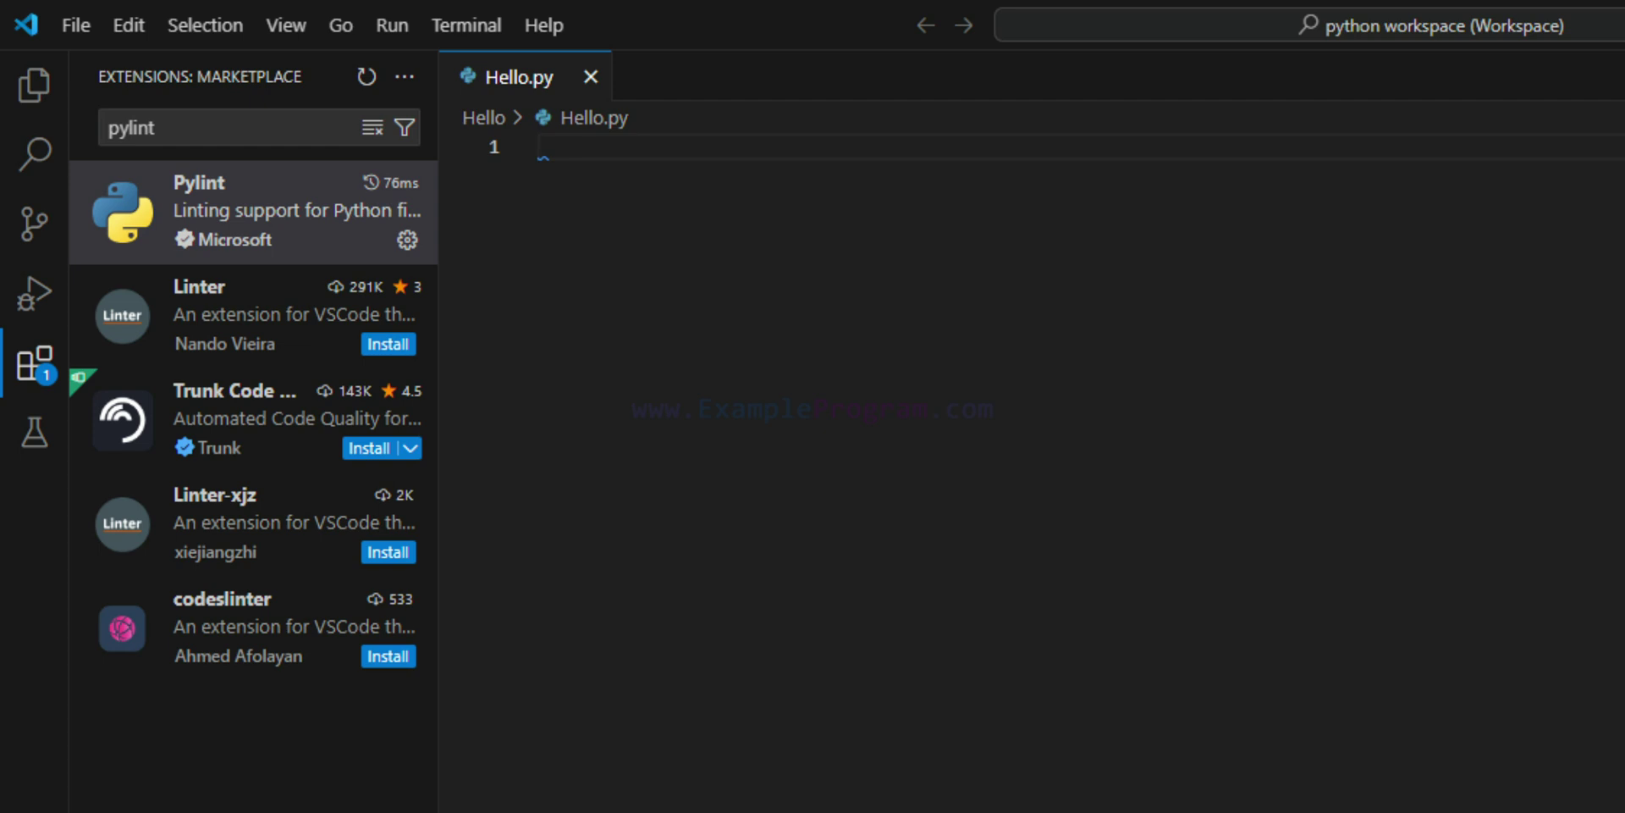
{"action": "left_click", "coordinate": [36, 366]}
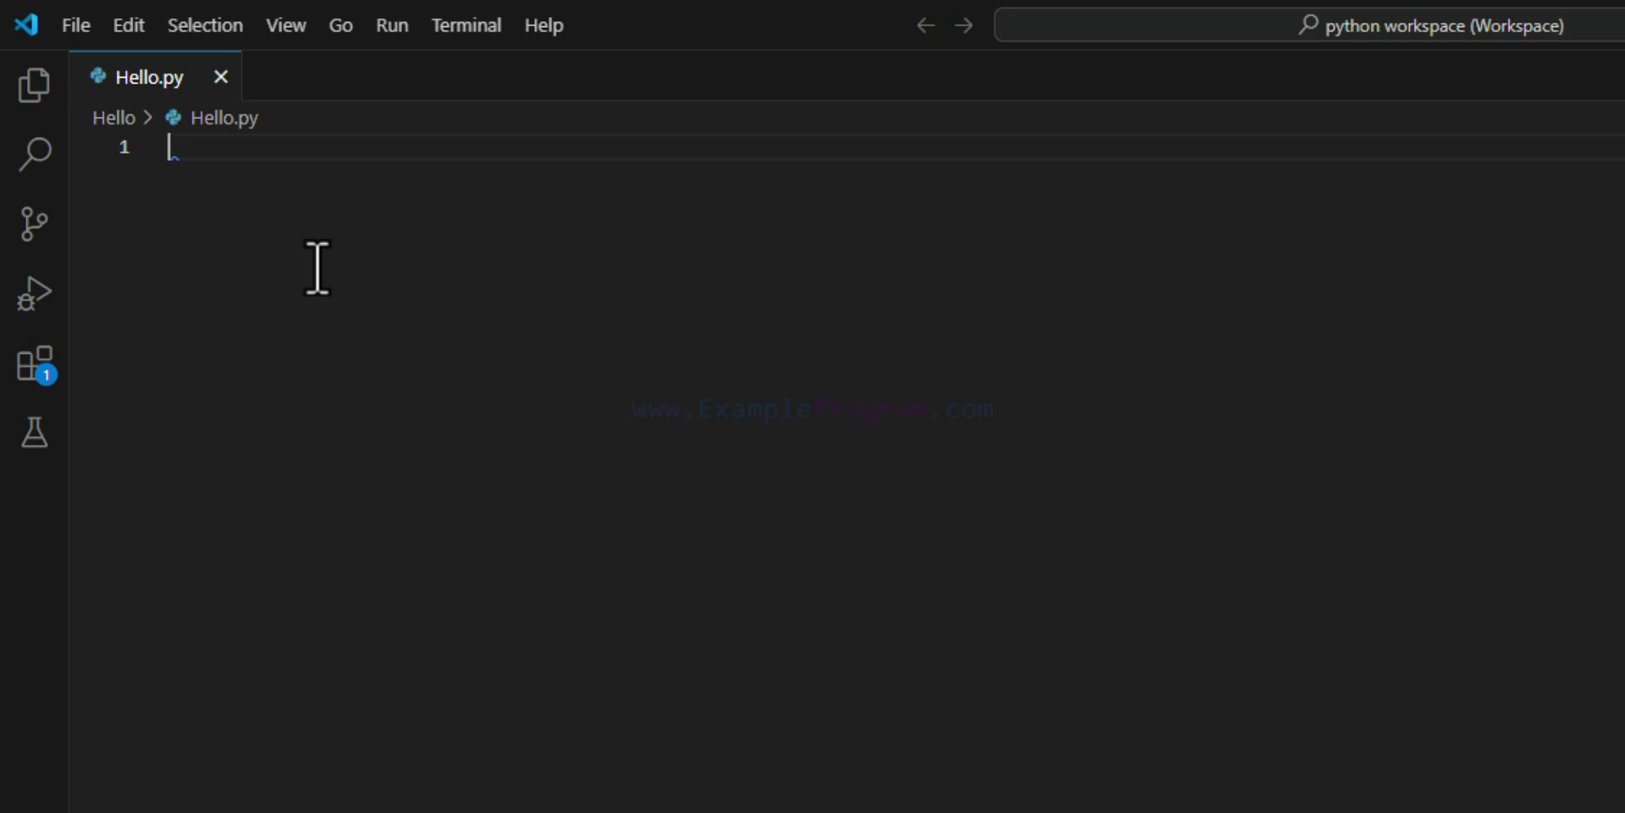
- Write the first line of Hello.py as name = input("Enter Your Name : ")
{"action": "type", "text": "input()"}
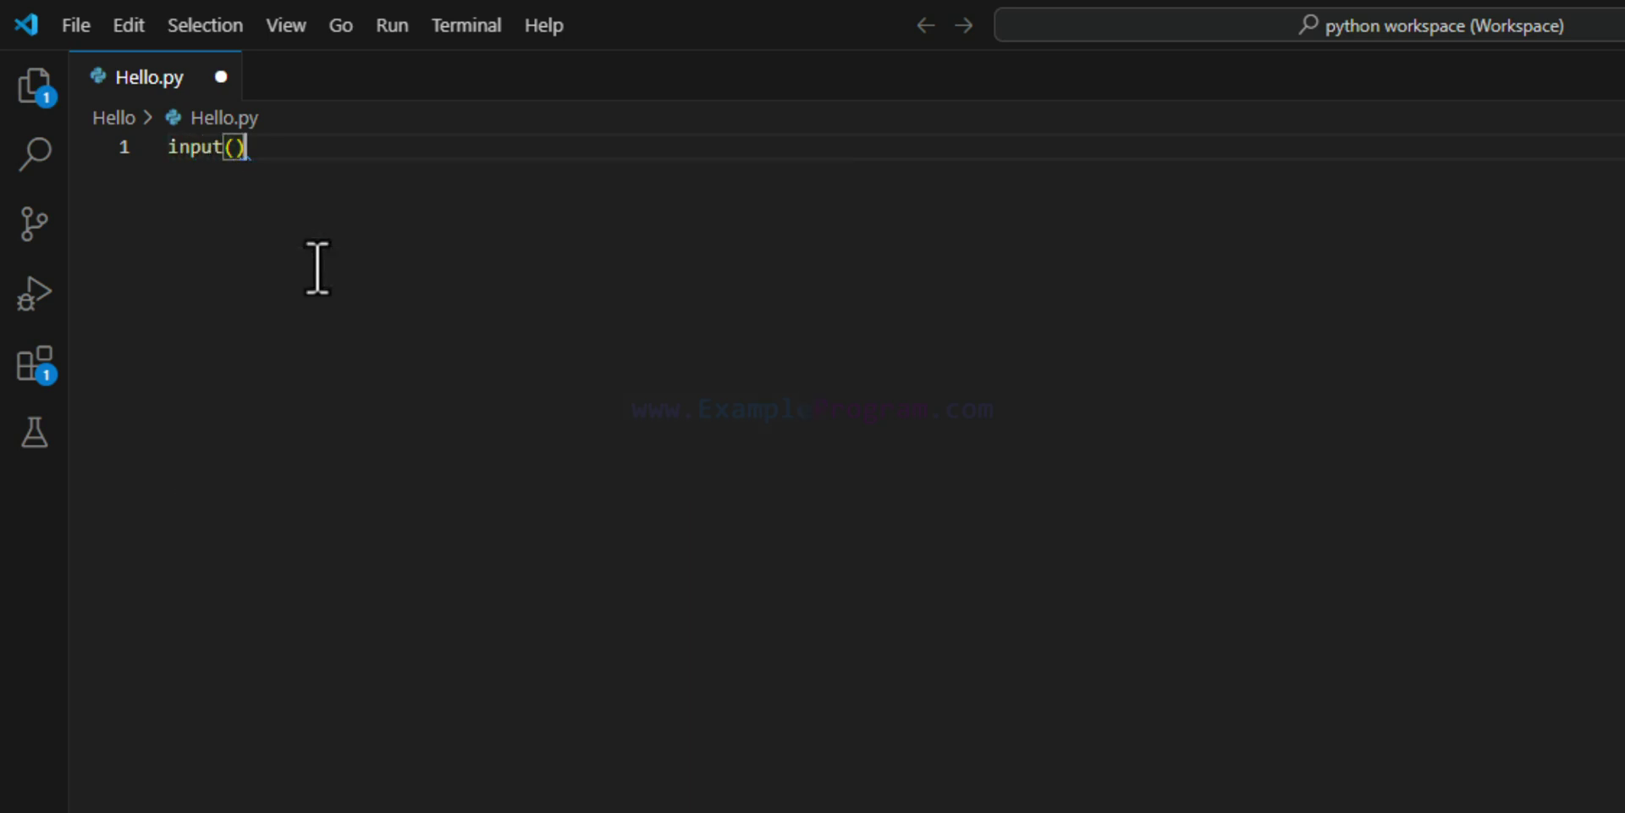
{"action": "key", "text": "Left"}
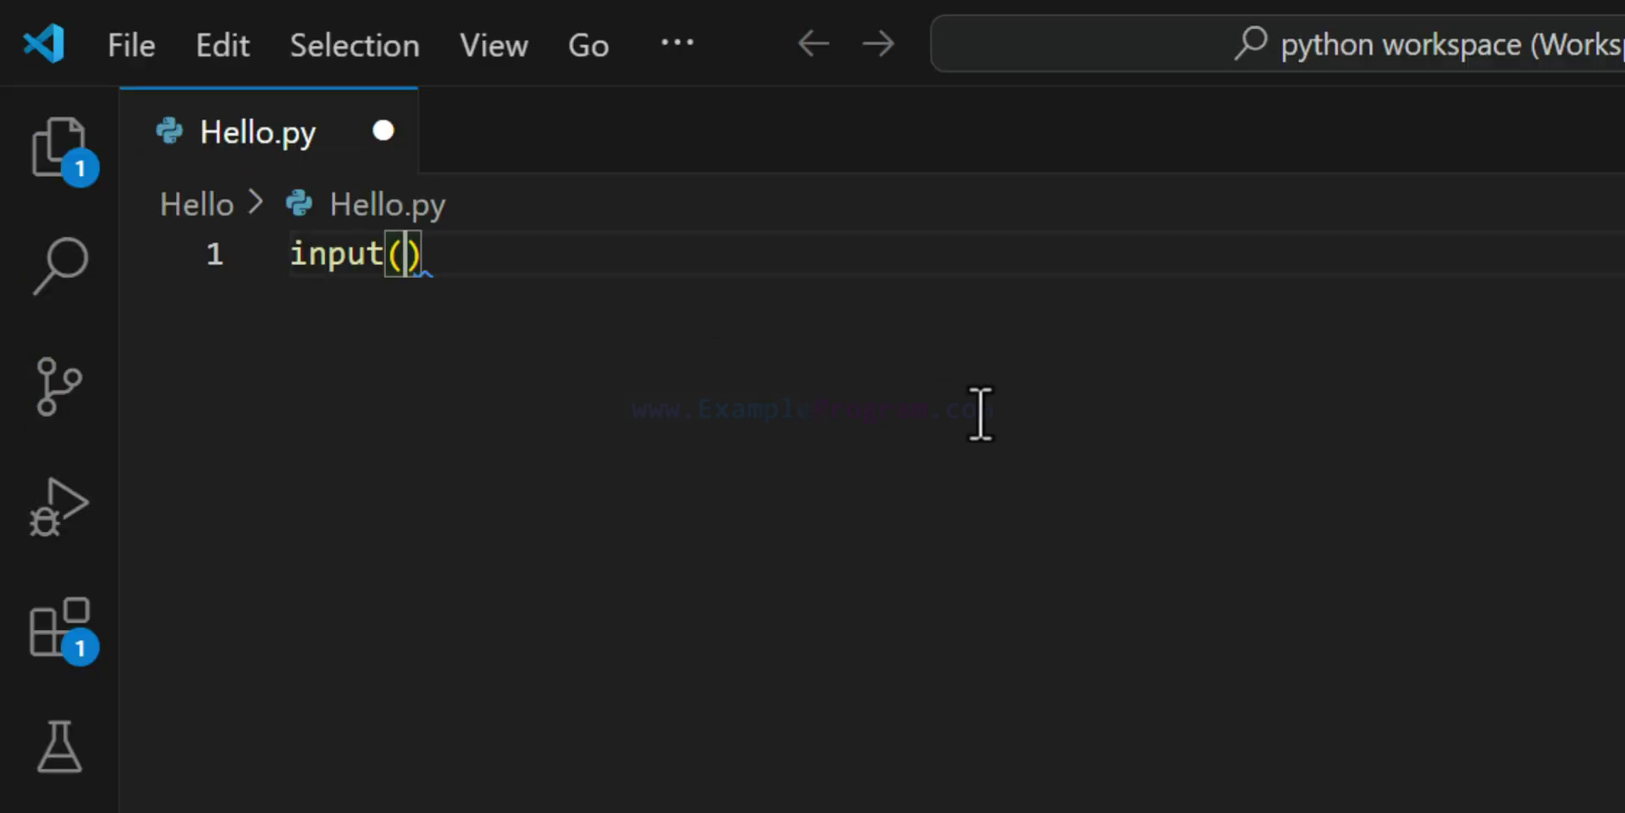
{"action": "type", "text": "\""}
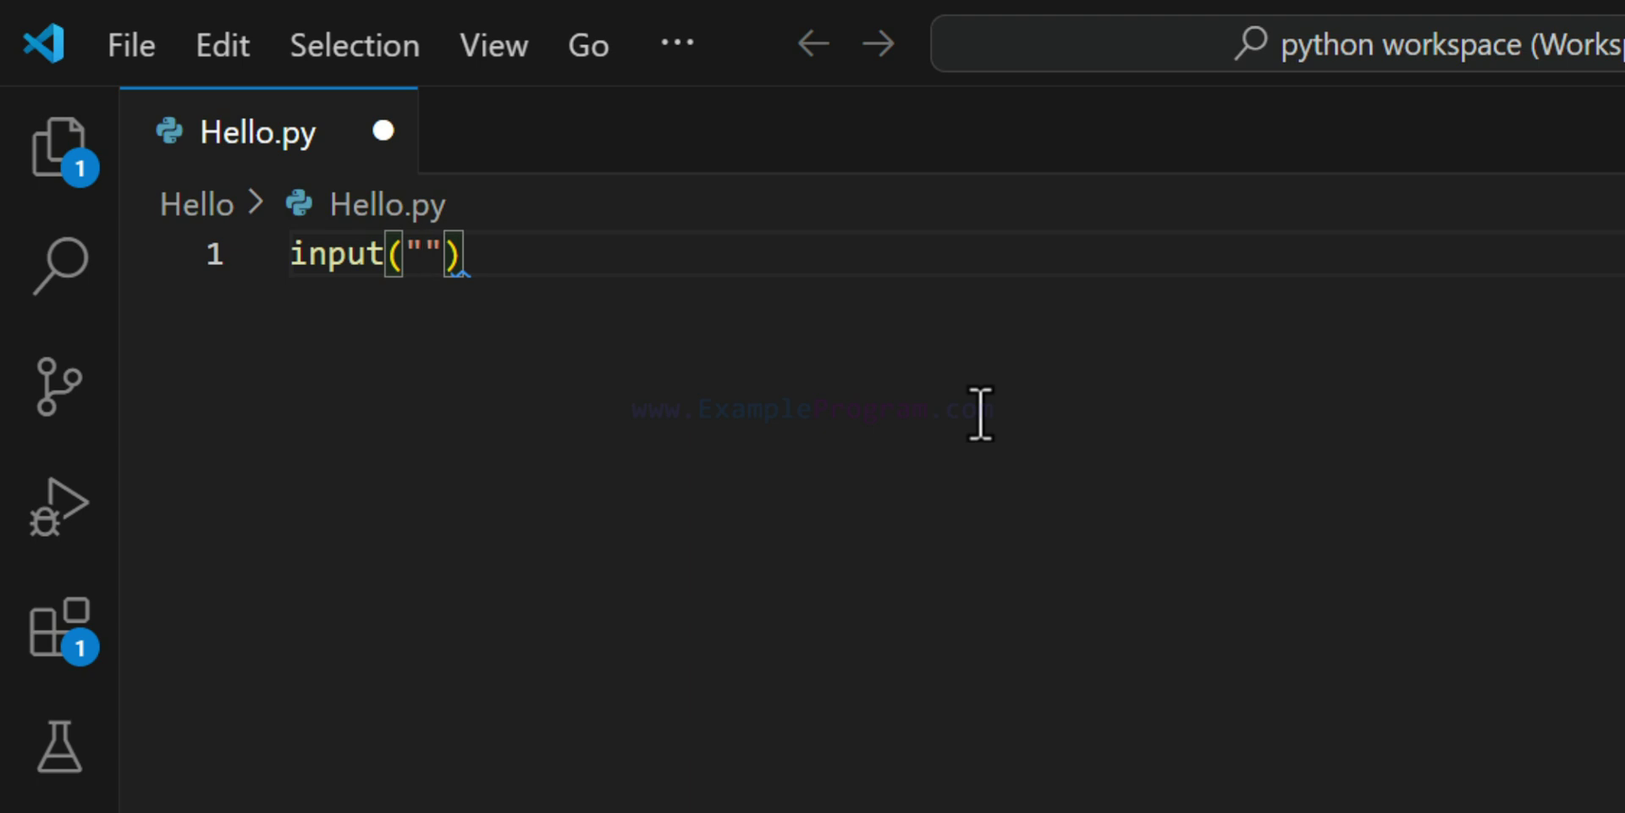
{"action": "type", "text": "Ente"}
{"action": "type", "text": "r Your Name"}
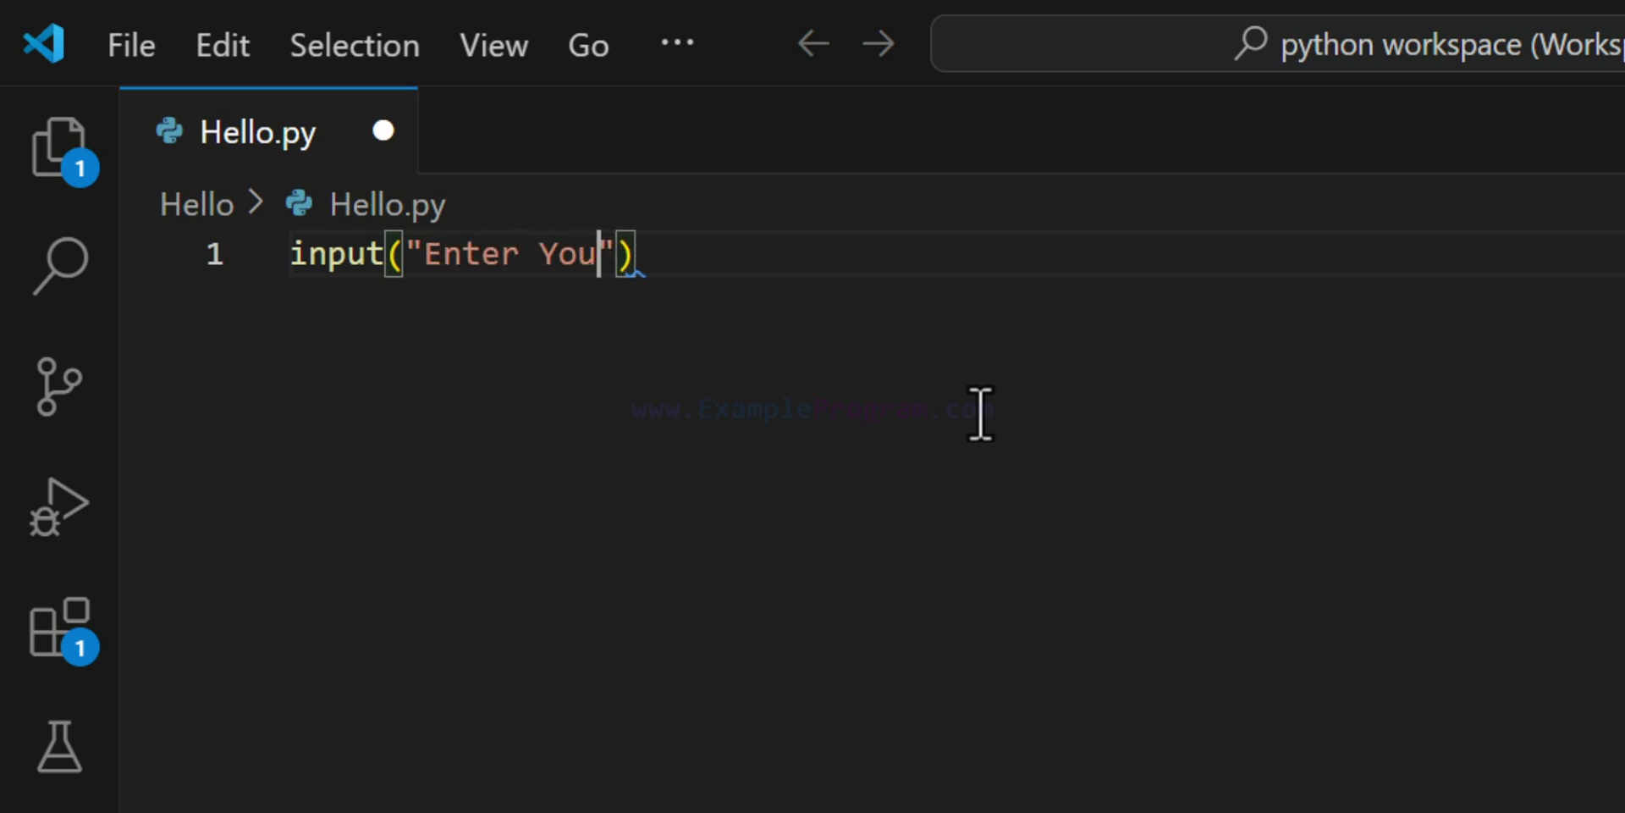
{"action": "type", "text": " :"}
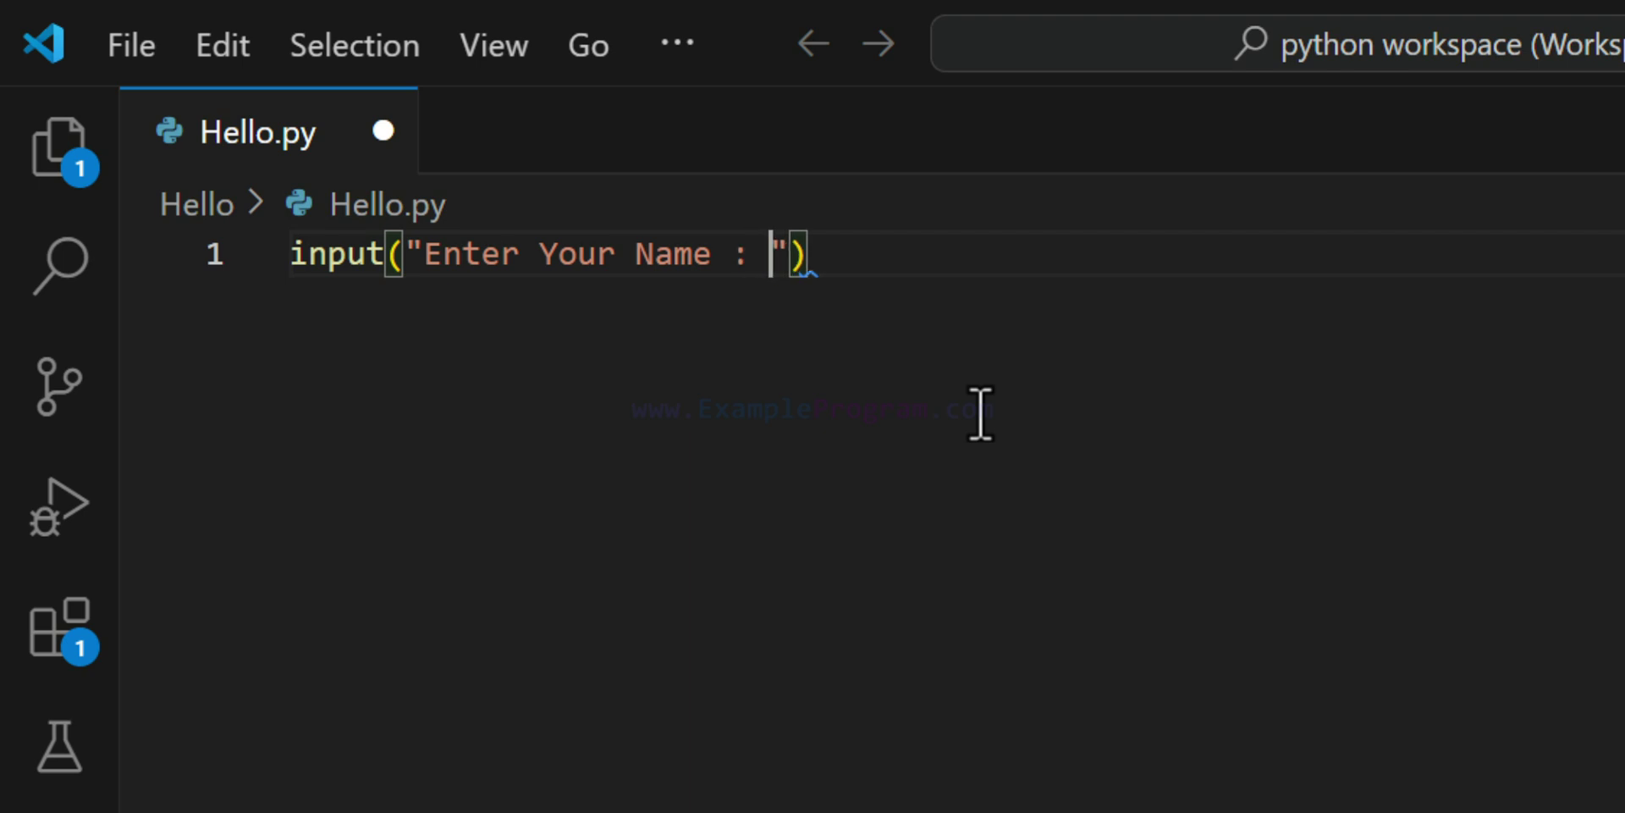
{"action": "left_click", "coordinate": [288, 254]}
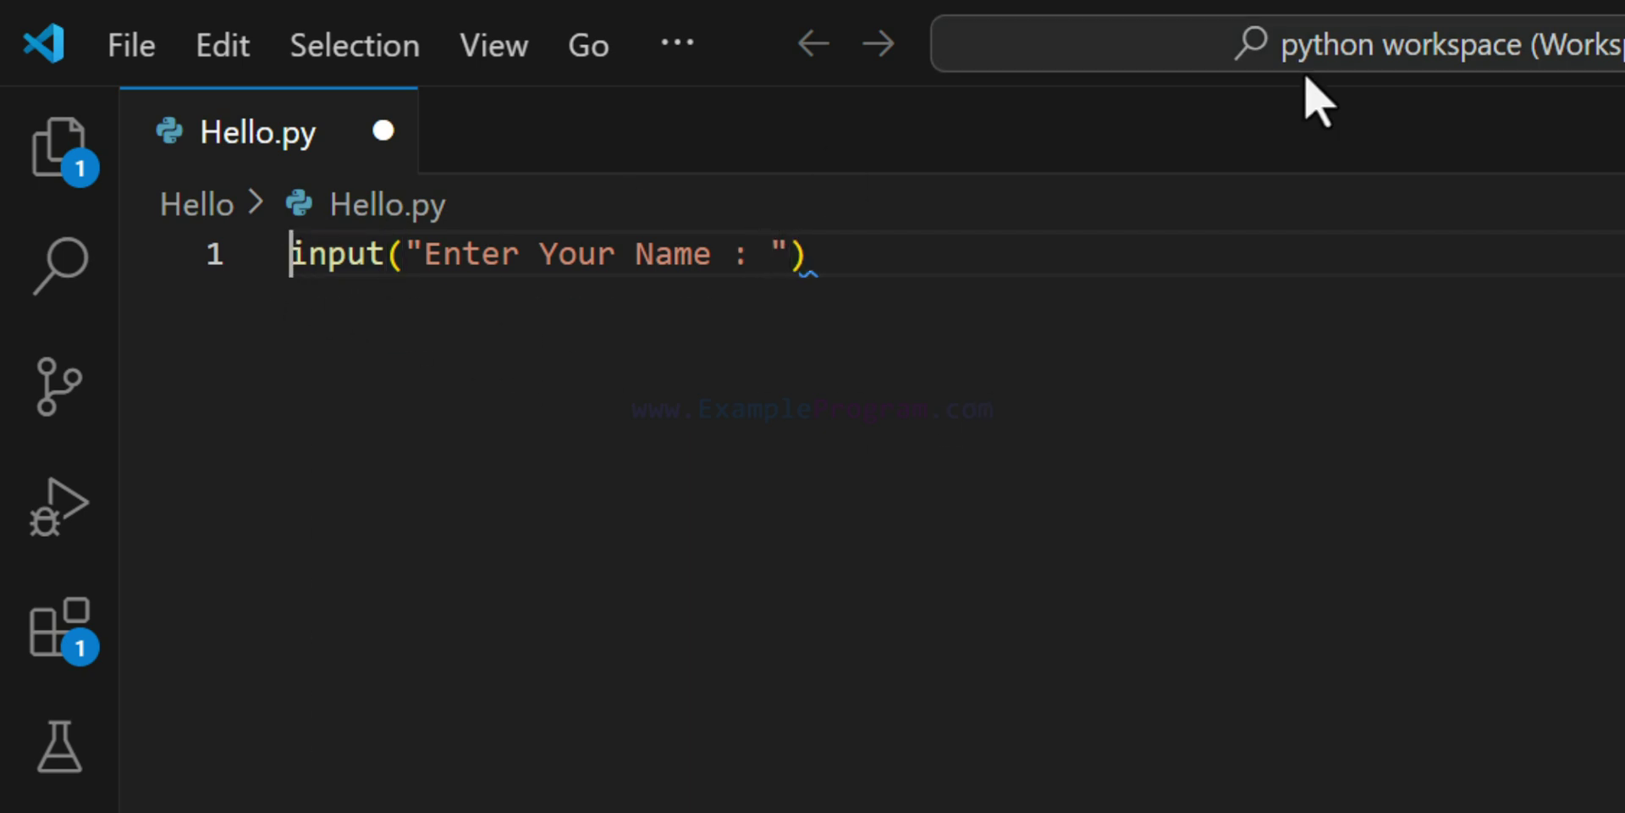
{"action": "type", "text": "name ="}
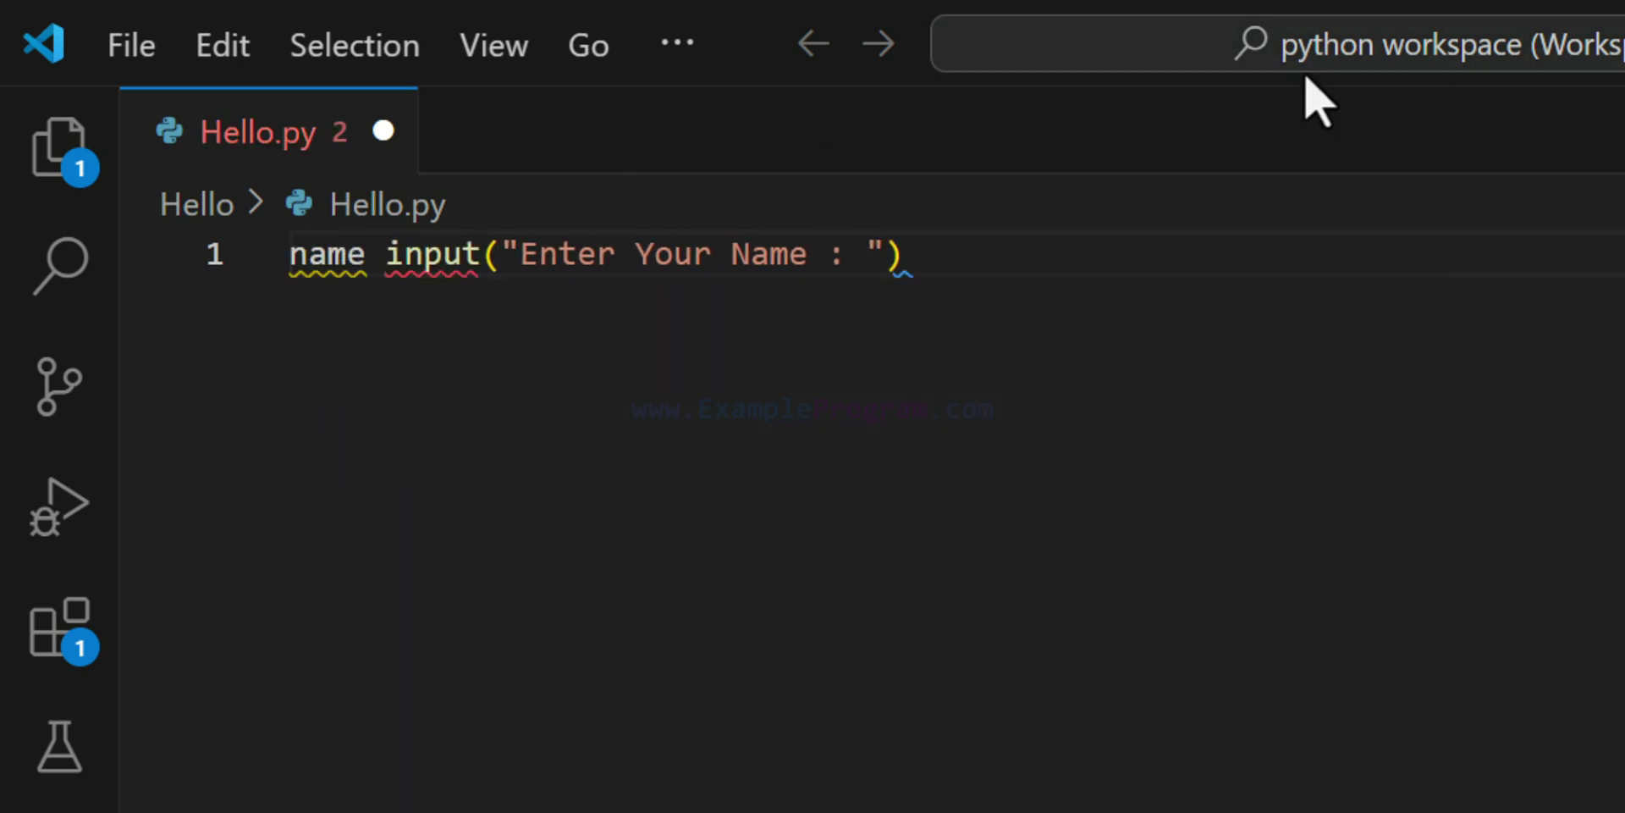
{"action": "left_click", "coordinate": [1226, 286]}
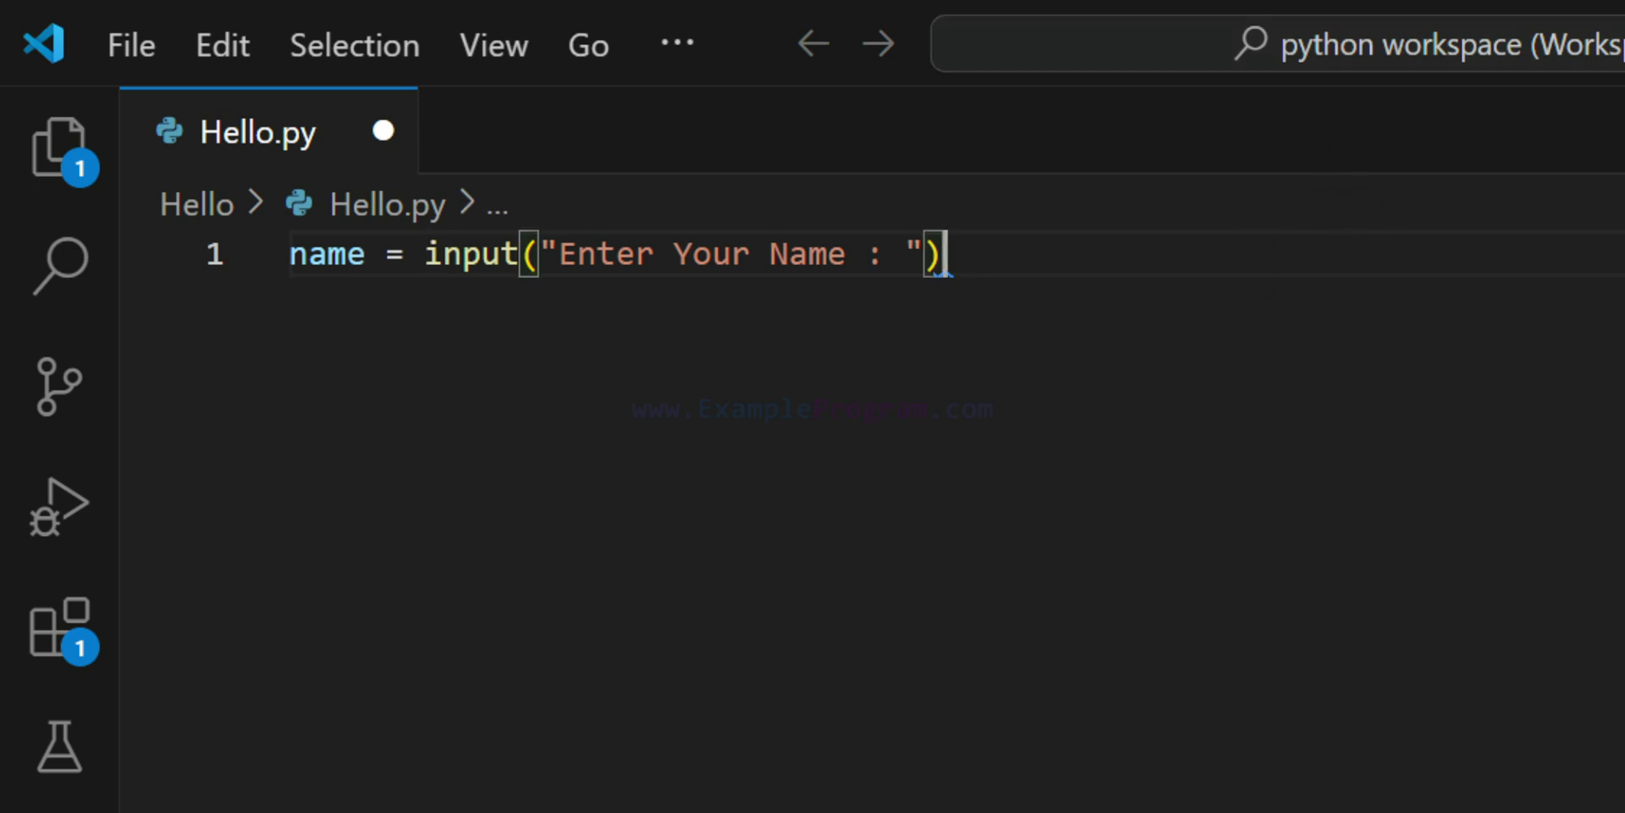
- Add a second line to Hello.py that reads print("Hello",name)
{"action": "key", "text": "Return"}
{"action": "type", "text": "print"}
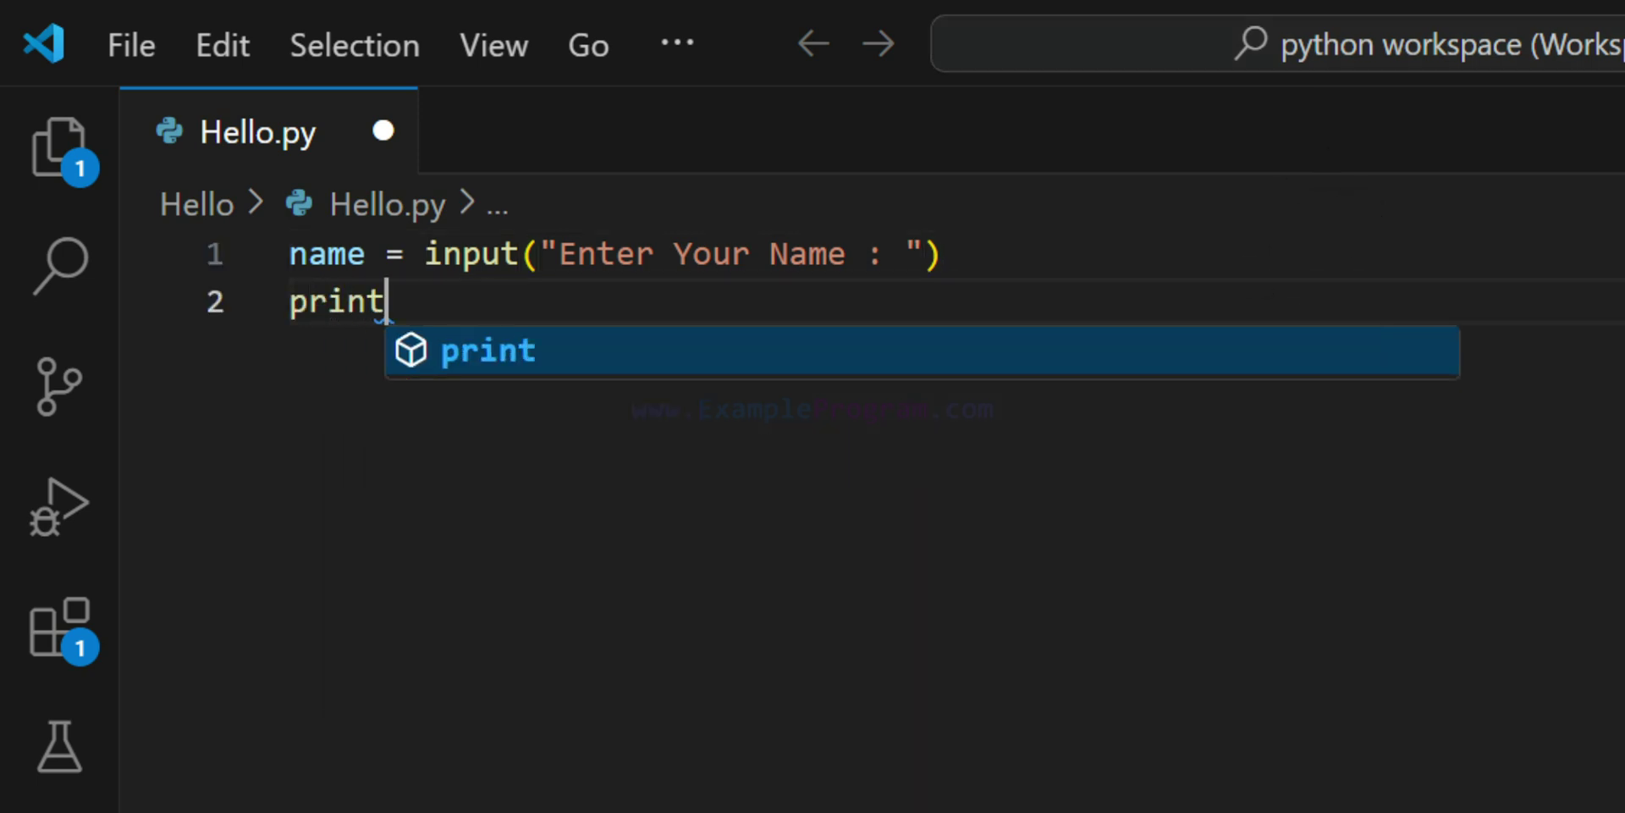
{"action": "type", "text": "(\"Hello"}
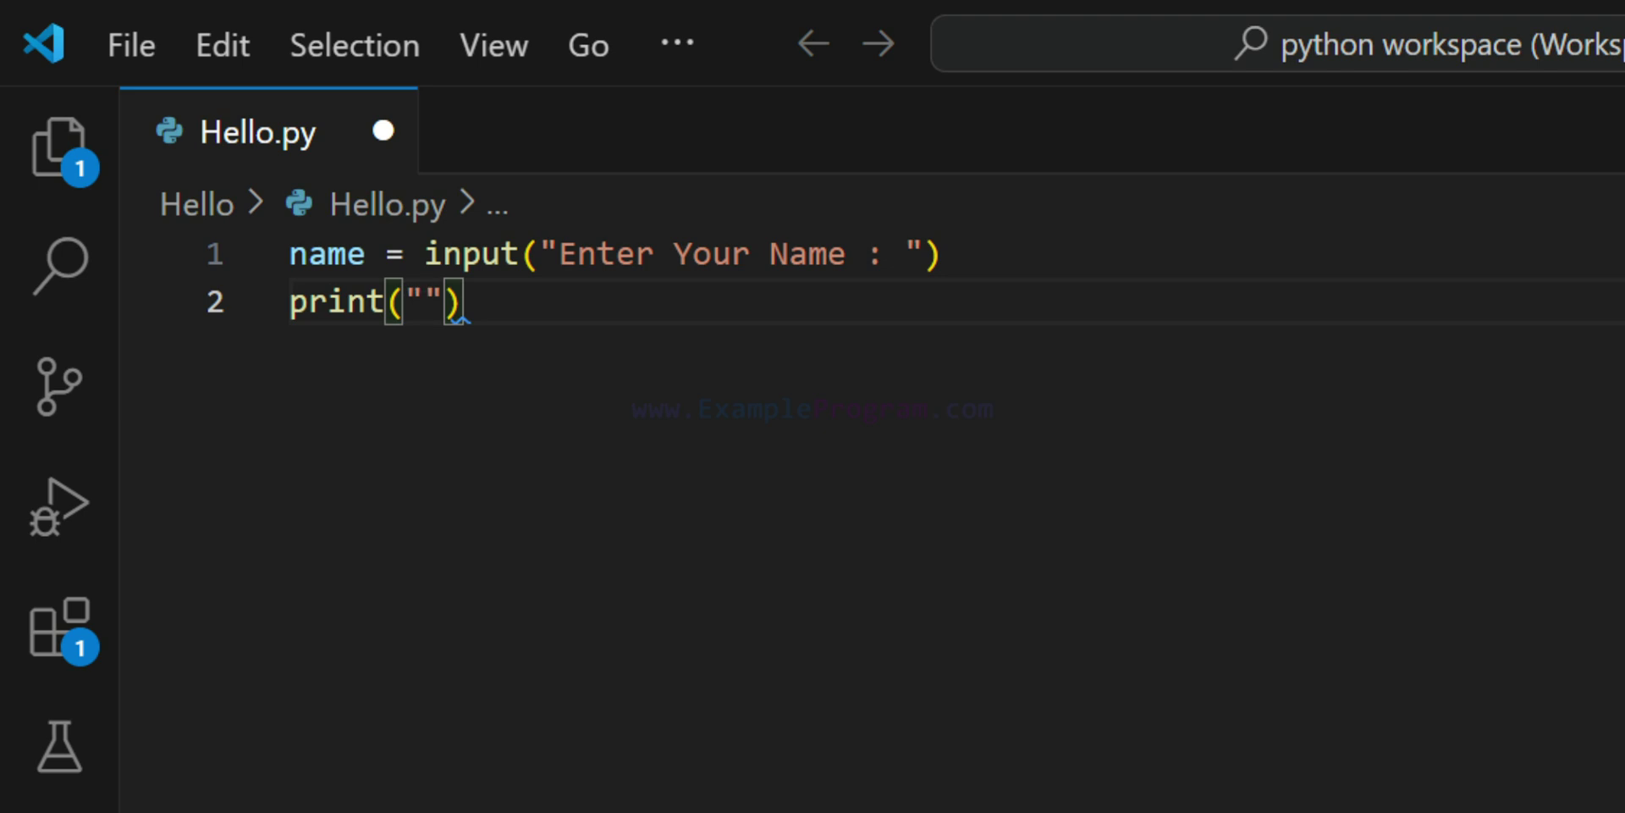
{"action": "type", "text": "\",nam"}
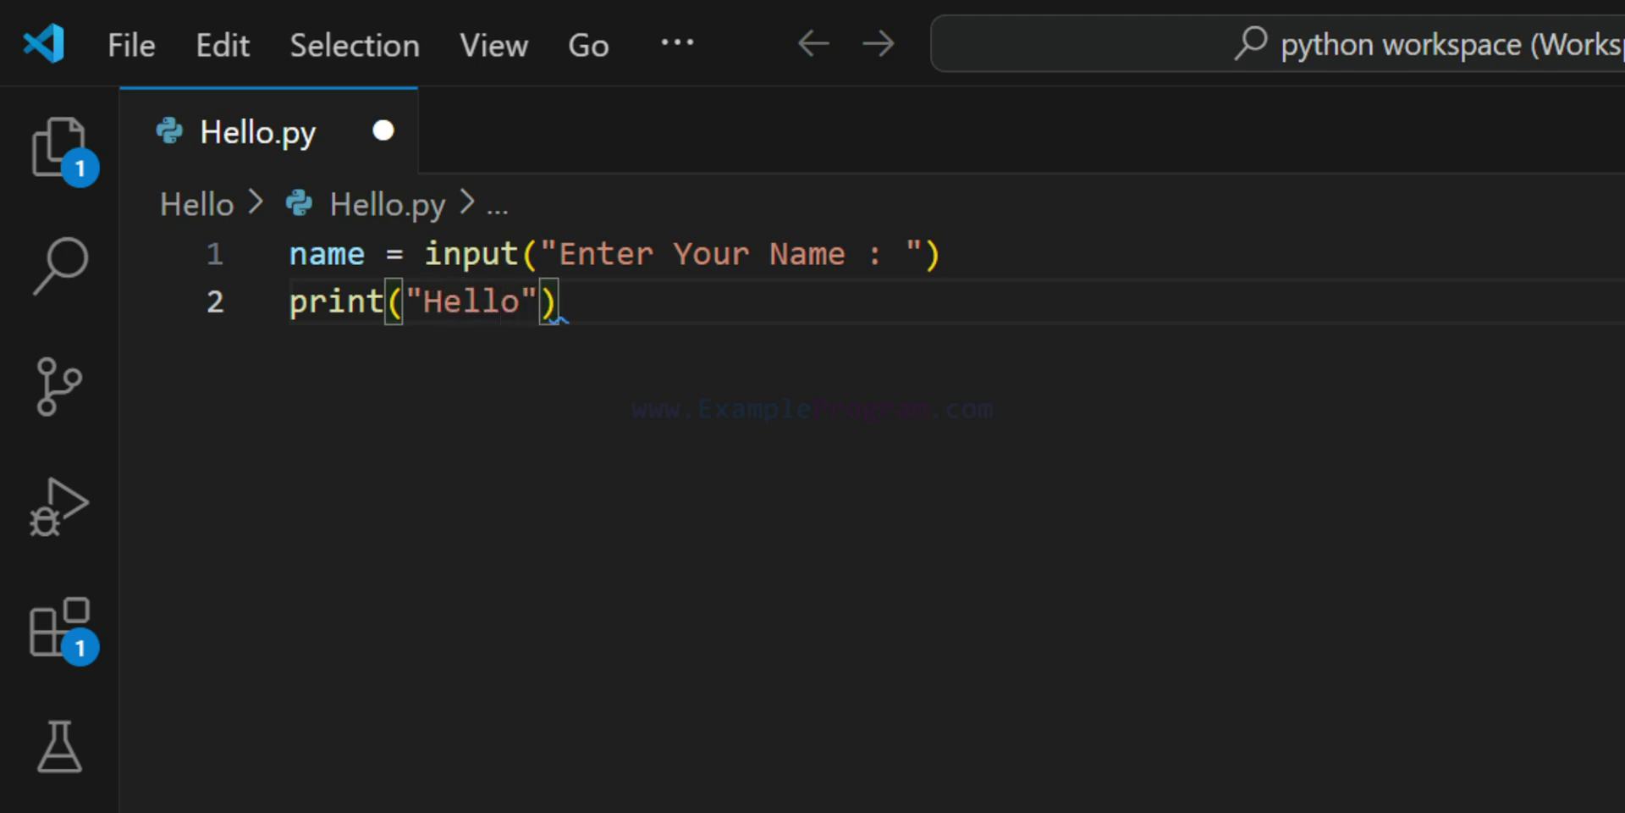
{"action": "type", "text": "e"}
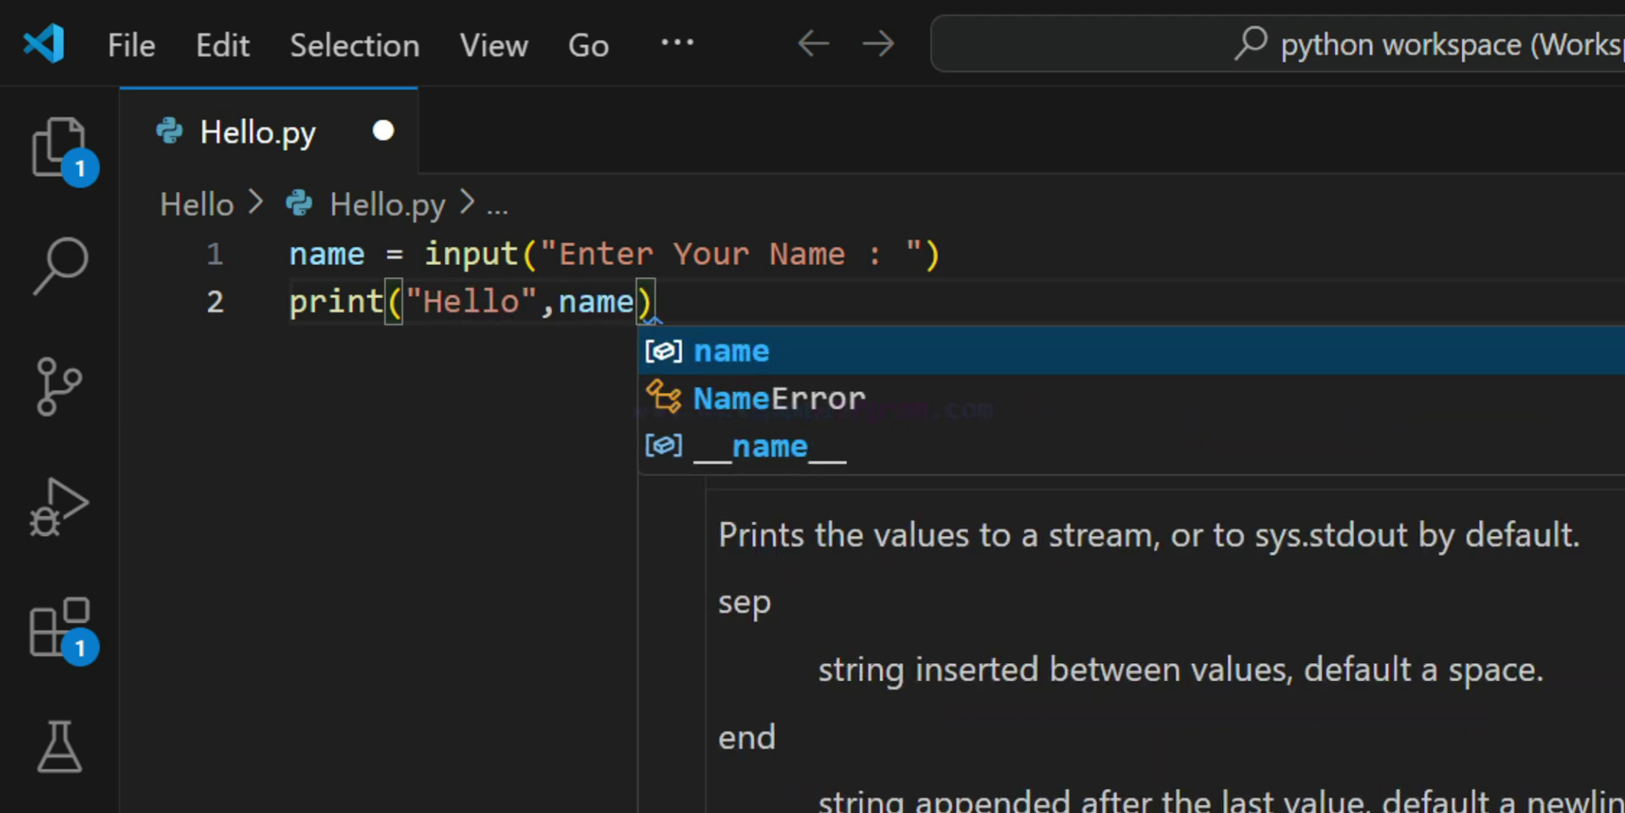
- Dismiss the code suggestions and save the two-line Hello.py program
{"action": "left_click", "coordinate": [1215, 269]}
{"action": "key", "text": "Down"}
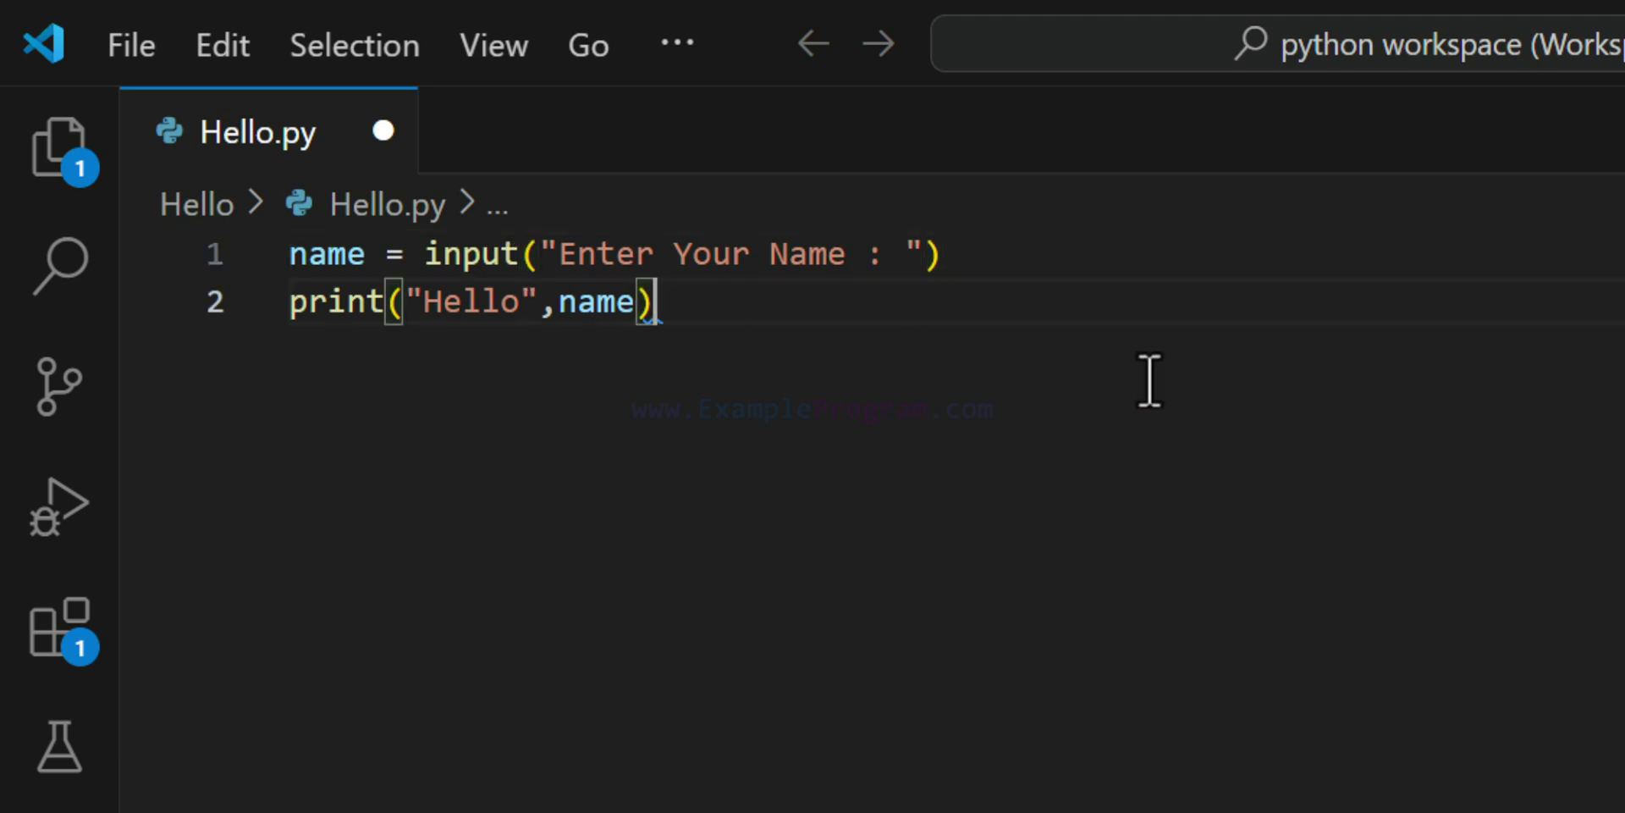
{"action": "key", "text": "ctrl+s"}
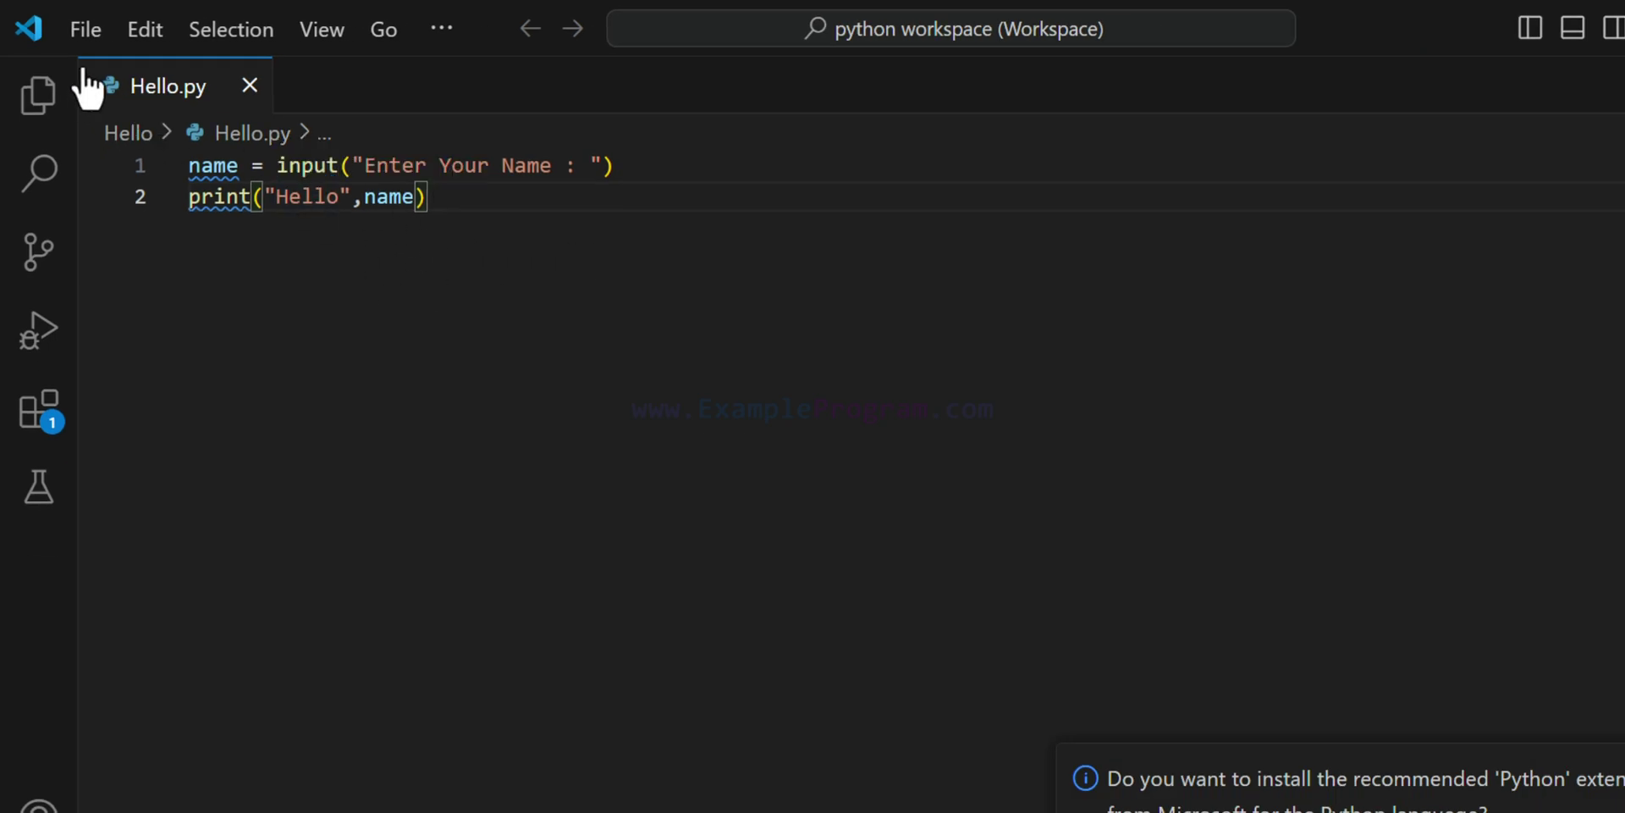
{"action": "left_click", "coordinate": [88, 33]}
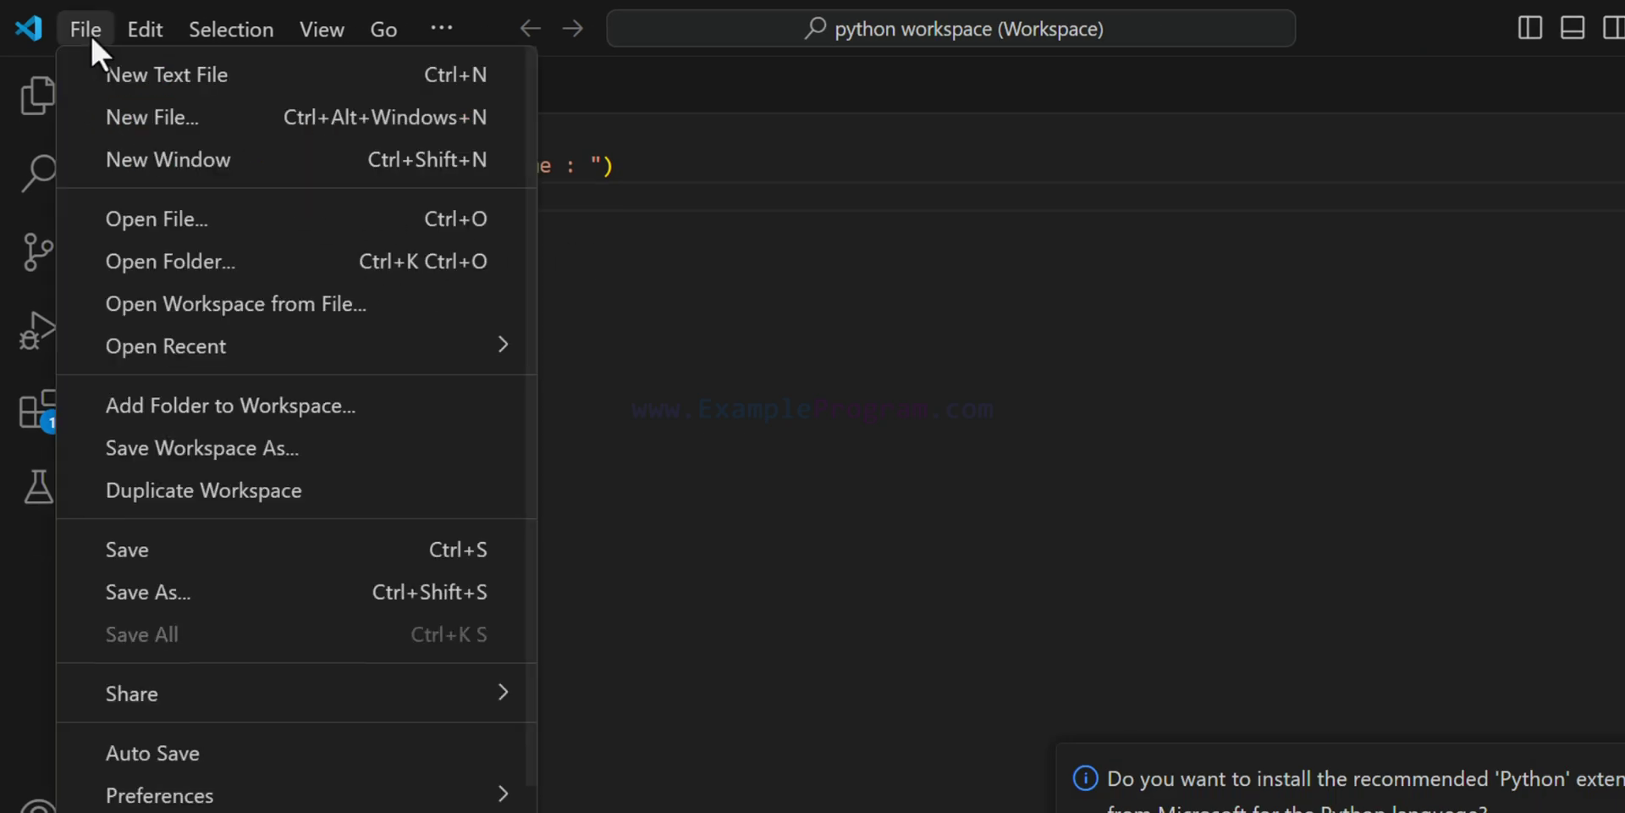
{"action": "left_click", "coordinate": [224, 552]}
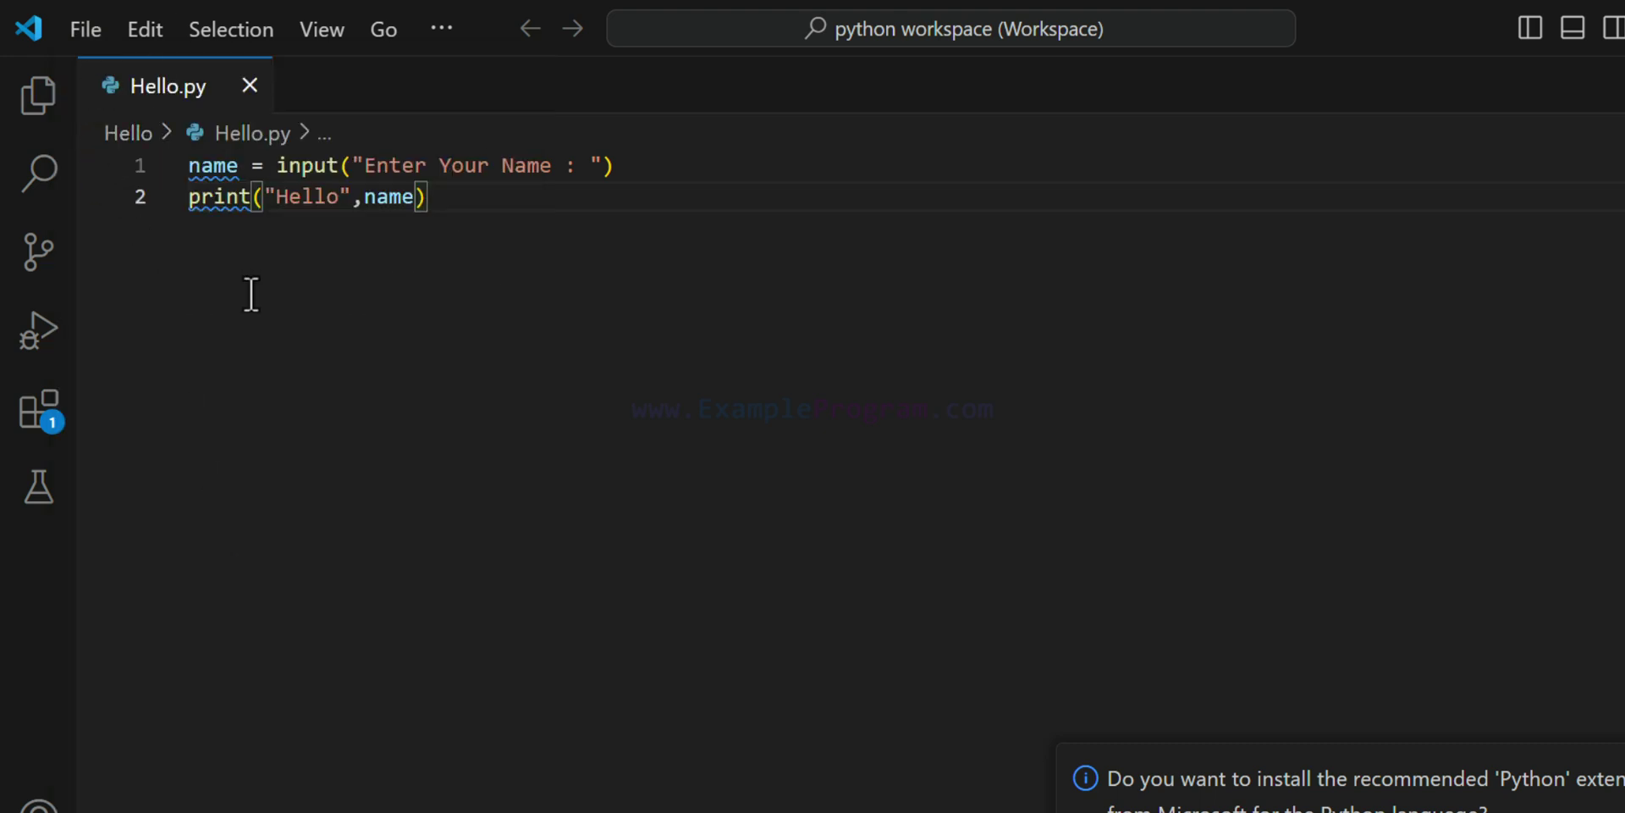
- Turn on Auto Save for the editor and check that the option is enabled
{"action": "left_click", "coordinate": [89, 39]}
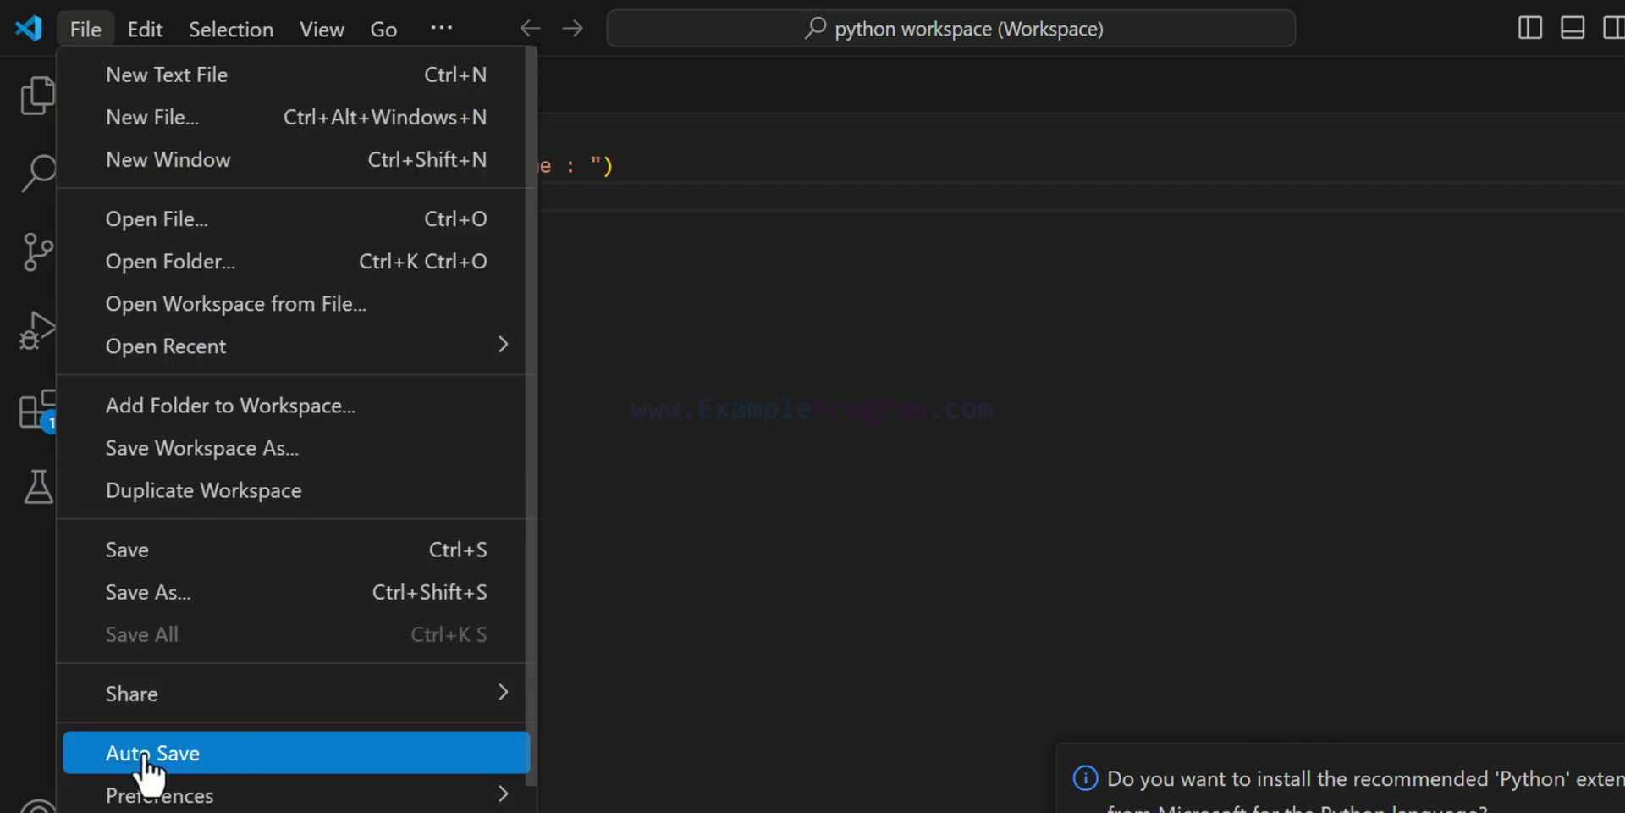
{"action": "left_click", "coordinate": [276, 762]}
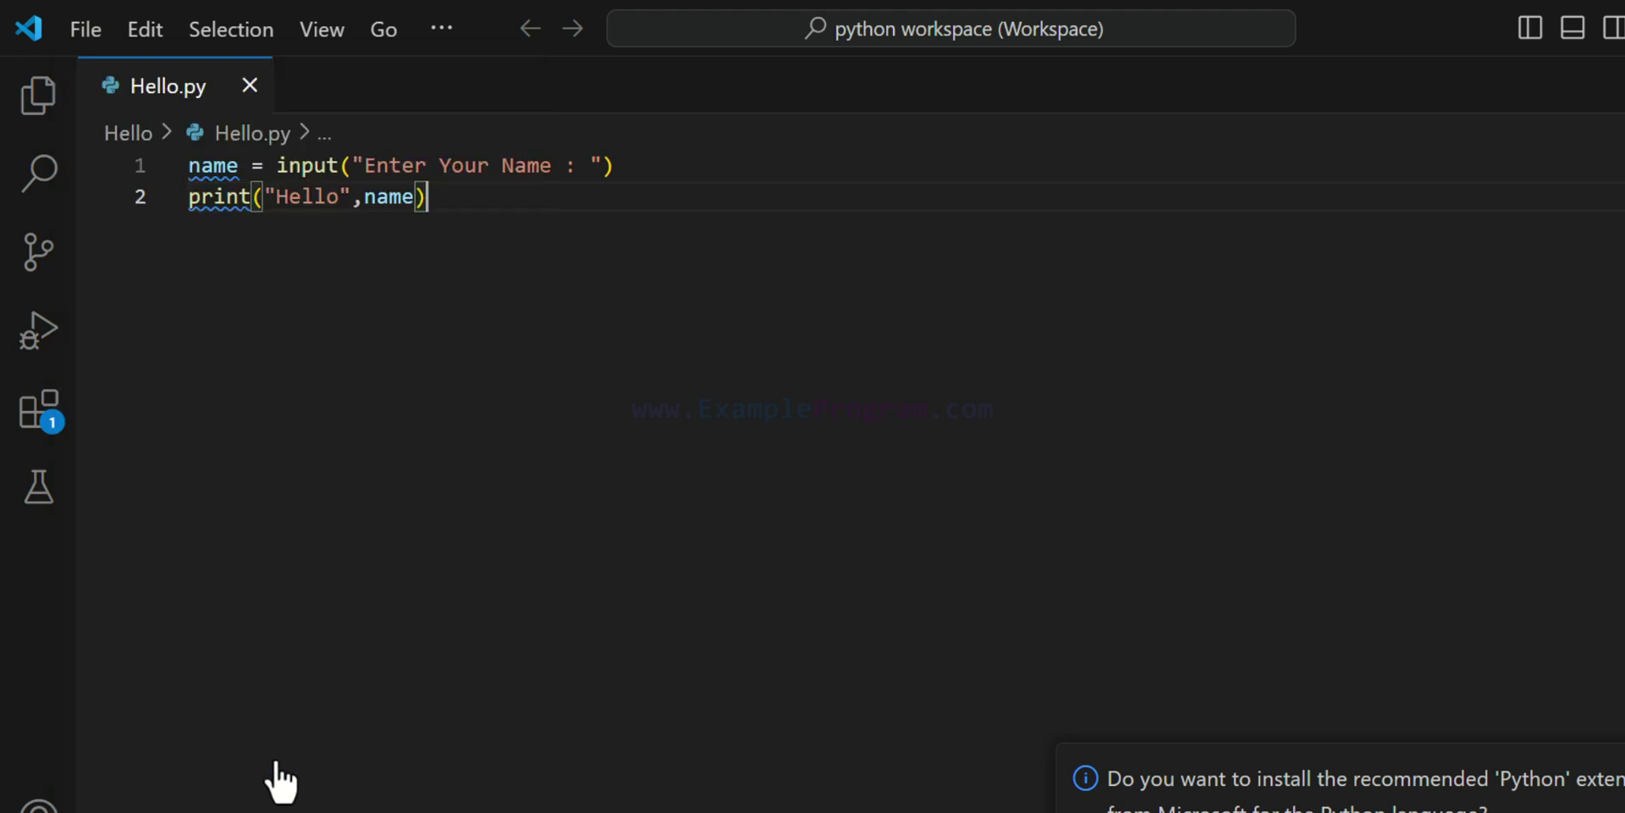
{"action": "left_click", "coordinate": [97, 33]}
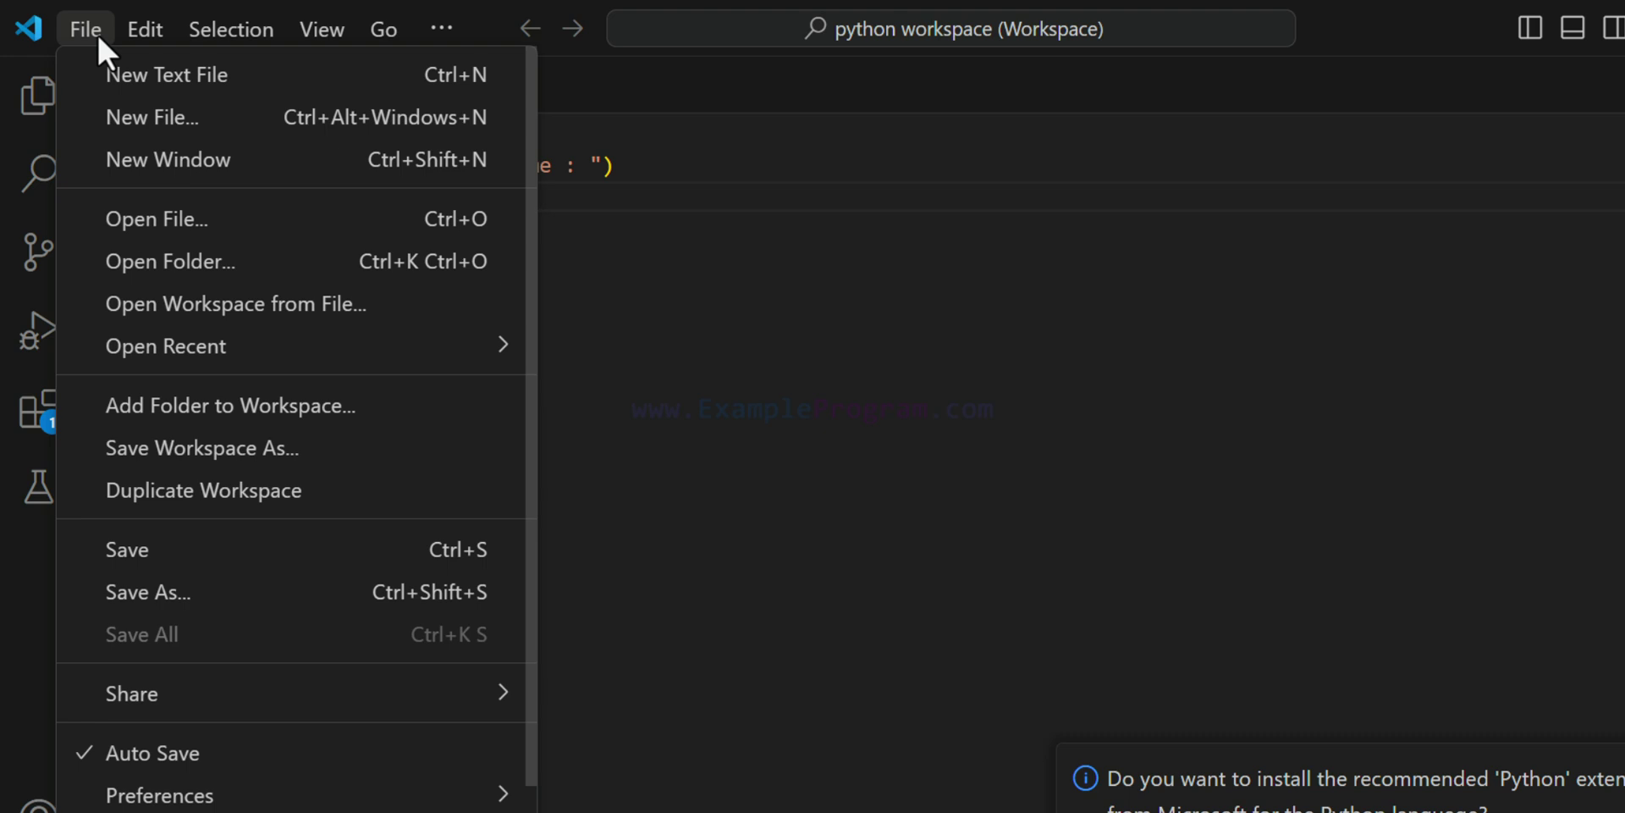
{"action": "left_click", "coordinate": [805, 395]}
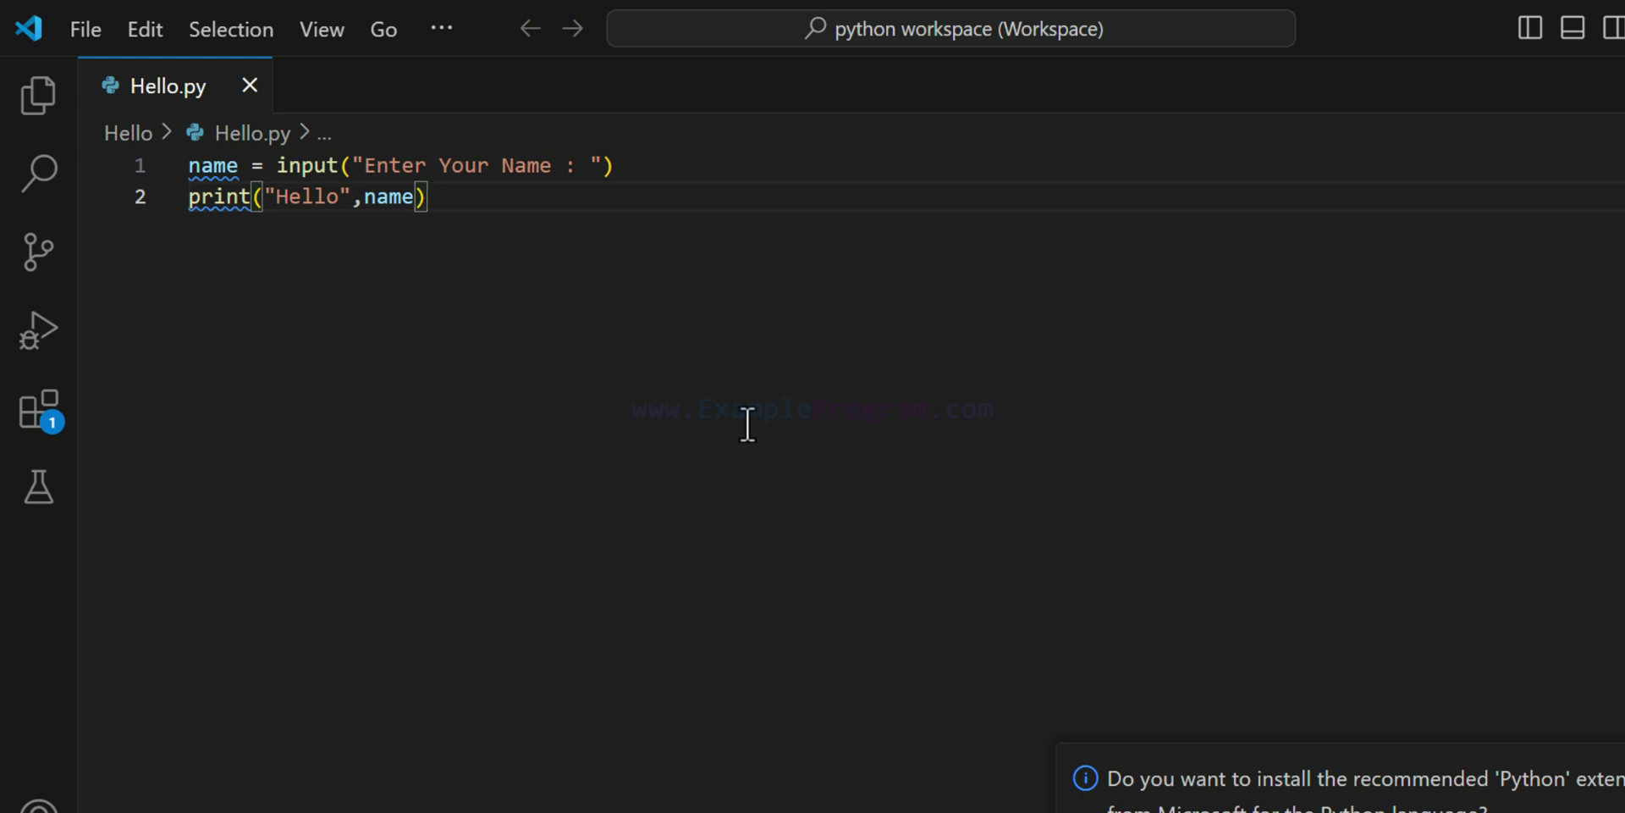
- Run Hello.py with Run Python File in Terminal, enter a first name at the prompt, and hide the terminal
{"action": "key", "text": "Up"}
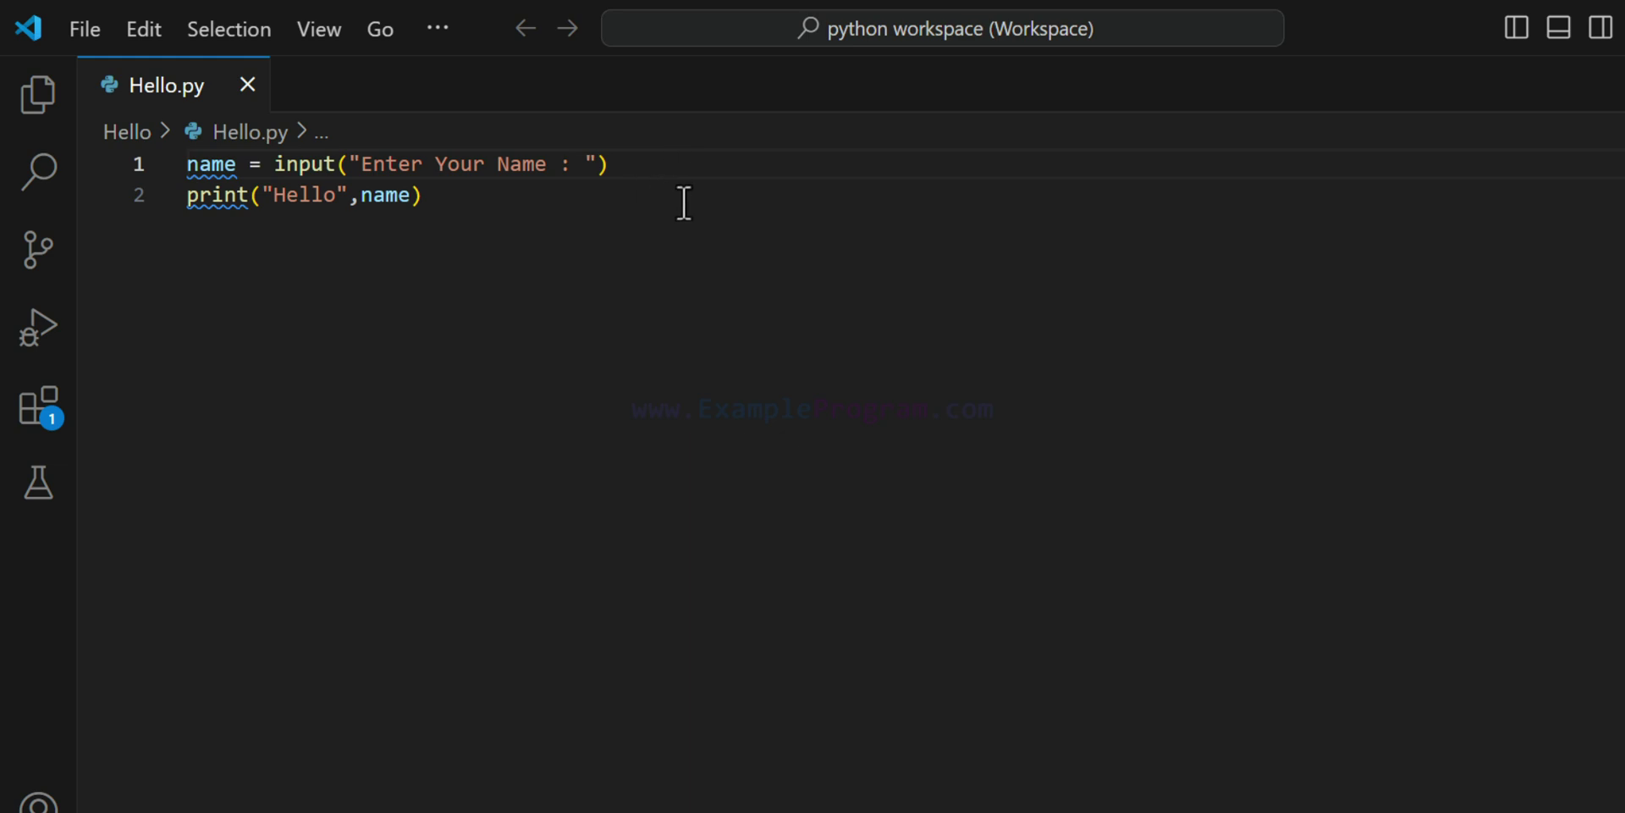
{"action": "right_click", "coordinate": [662, 169]}
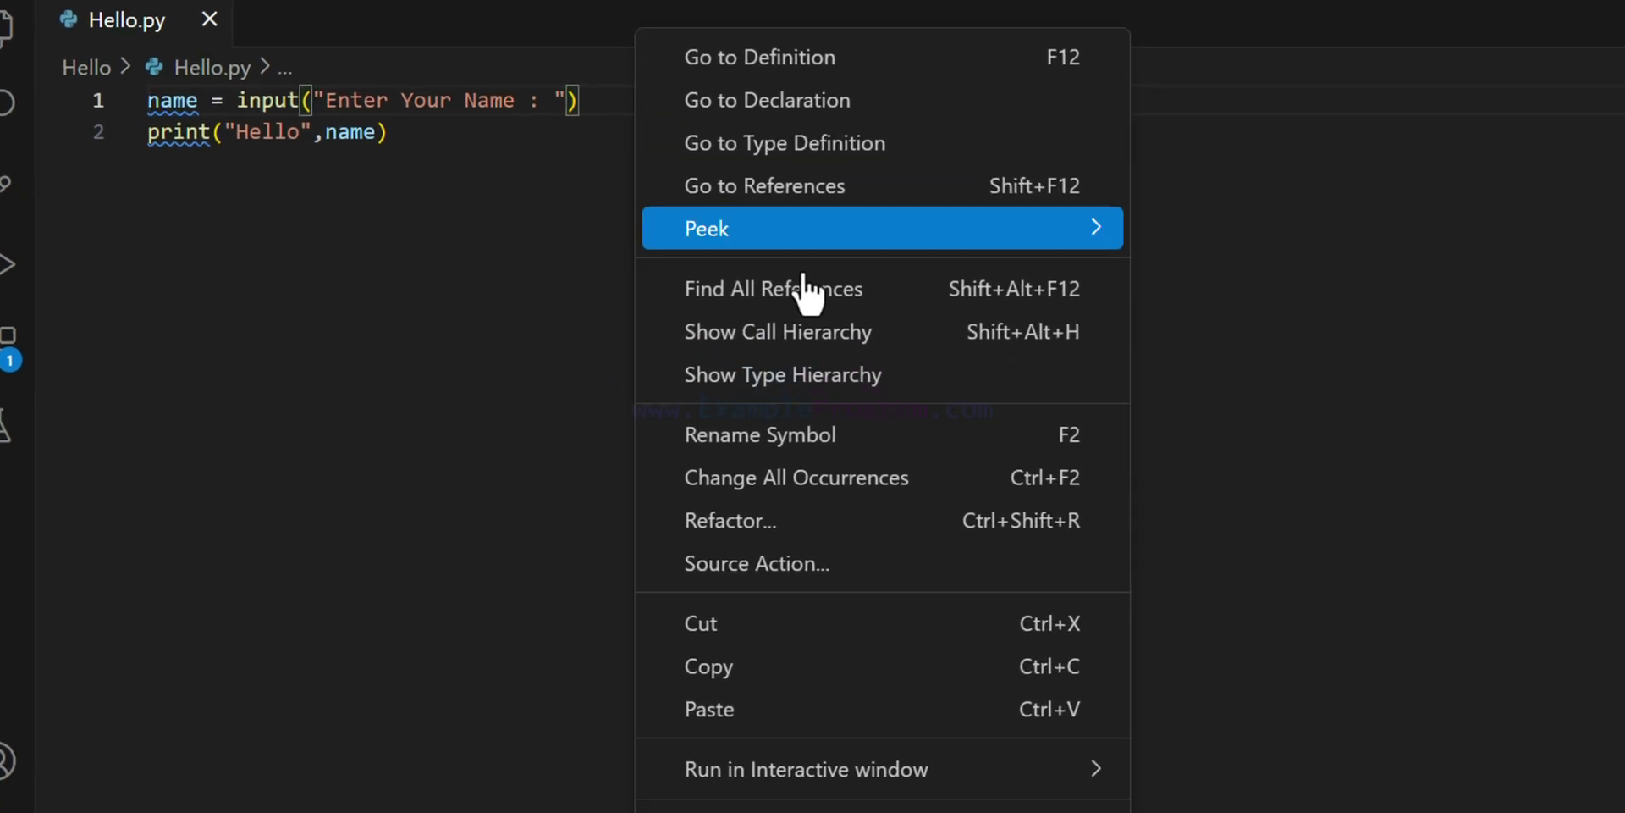
{"action": "mouse_move", "coordinate": [859, 725]}
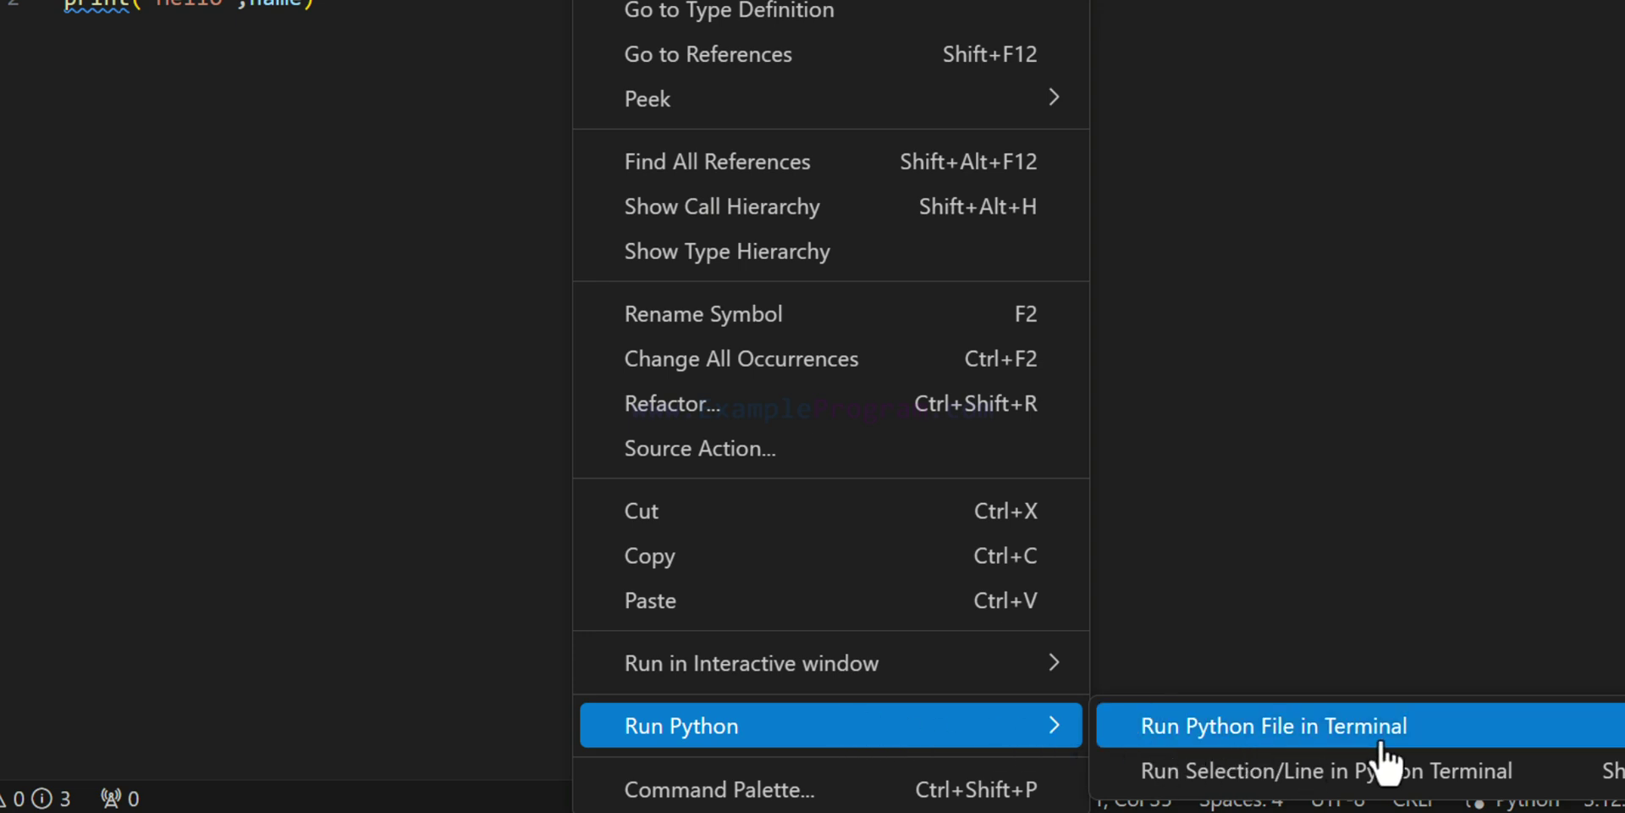
{"action": "left_click", "coordinate": [1430, 745]}
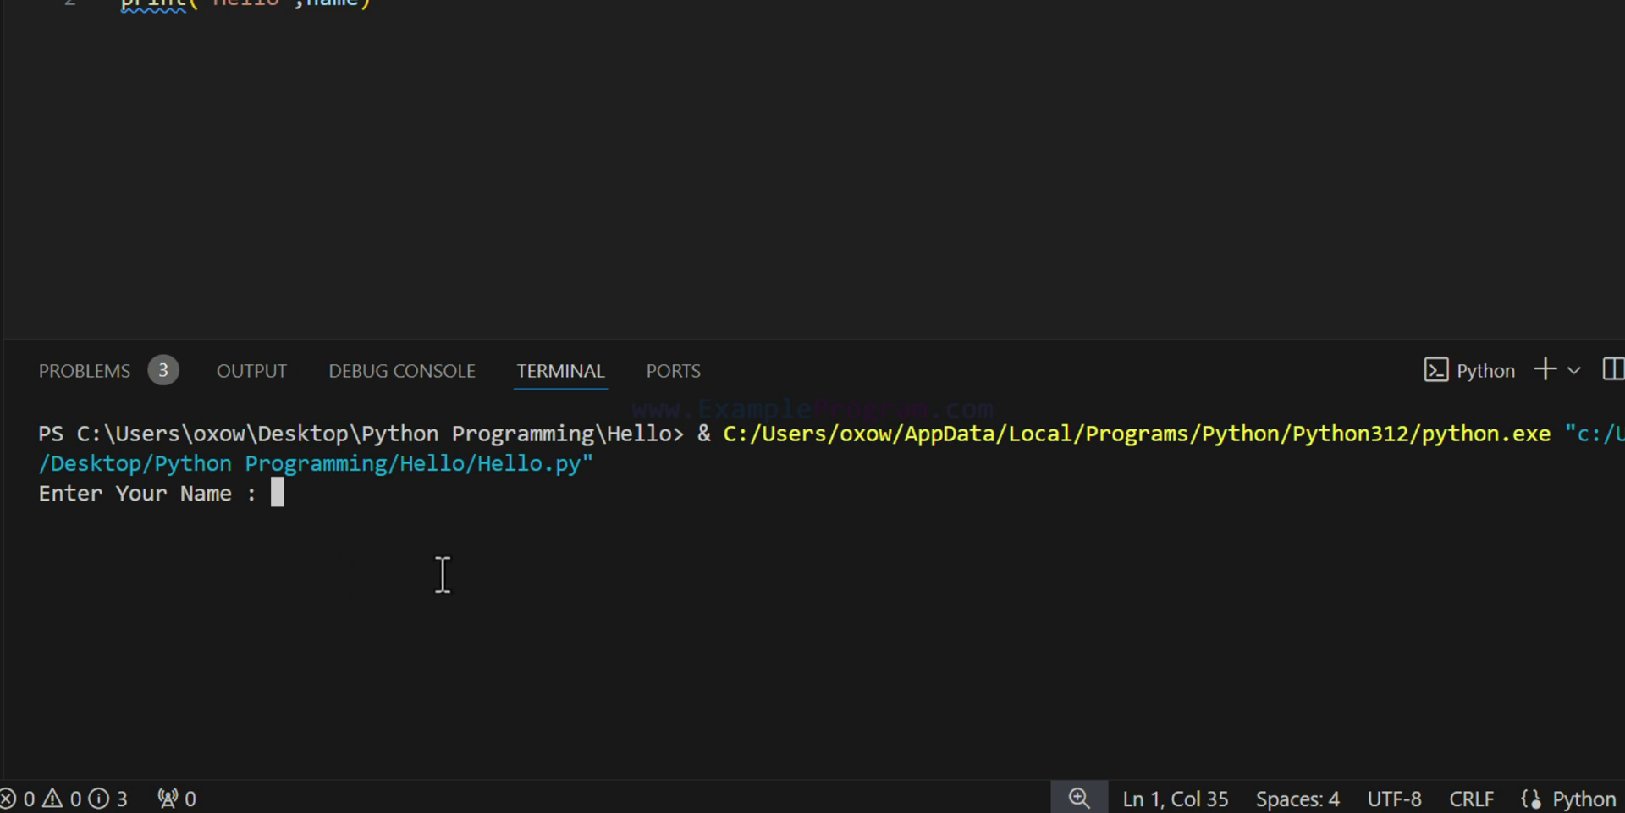
{"action": "type", "text": "anil"}
{"action": "key", "text": "Return"}
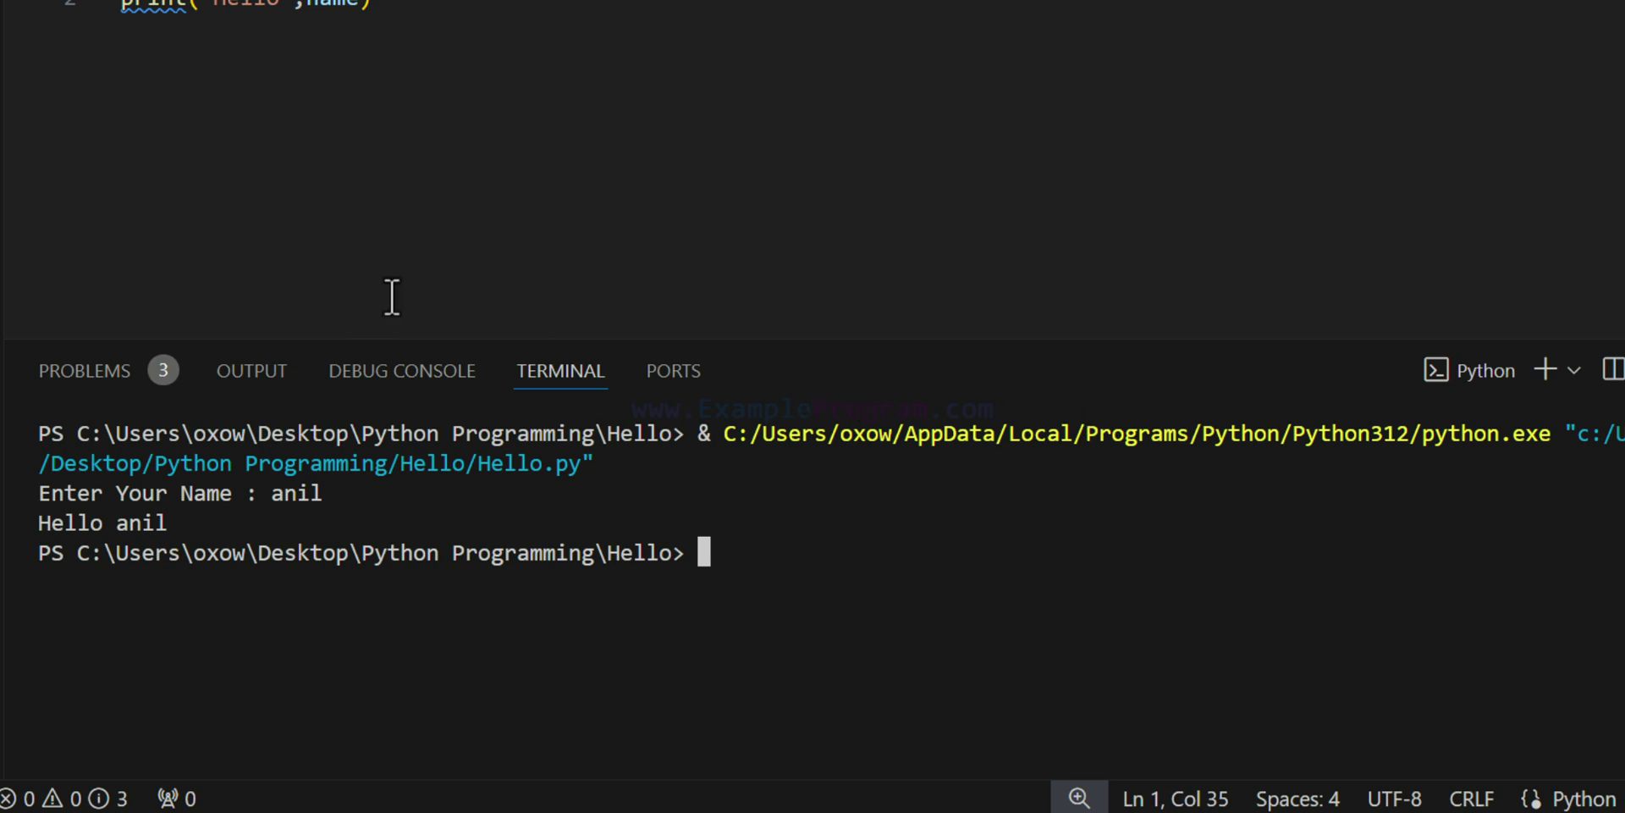
{"action": "key", "text": "ctrl+j"}
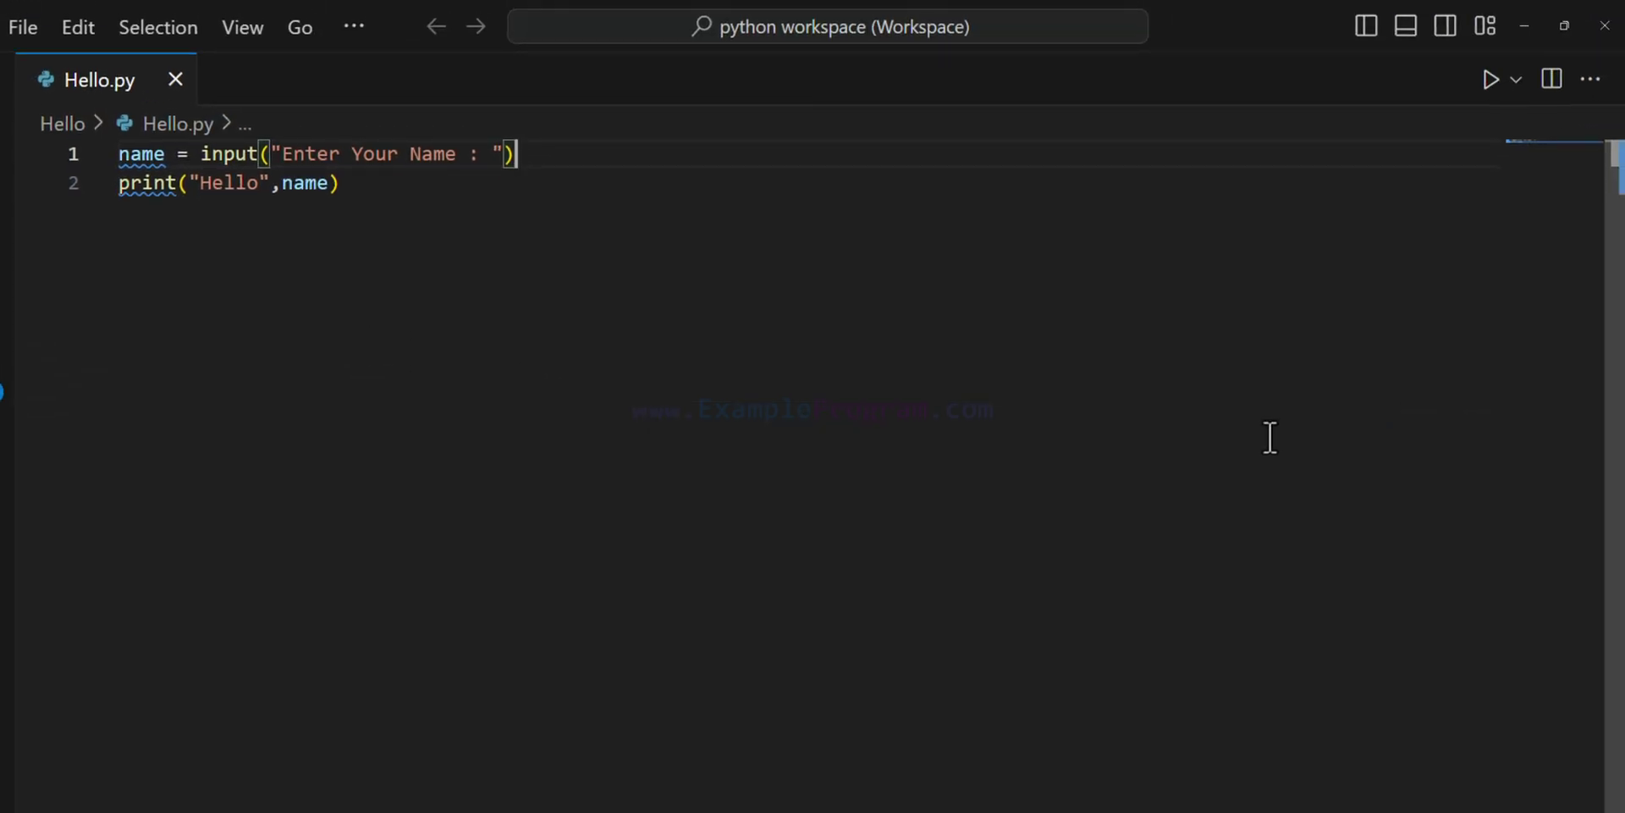
- Choose Run Python File from the editor's run options and answer the program's name prompt with a first name
{"action": "left_click", "coordinate": [1516, 80]}
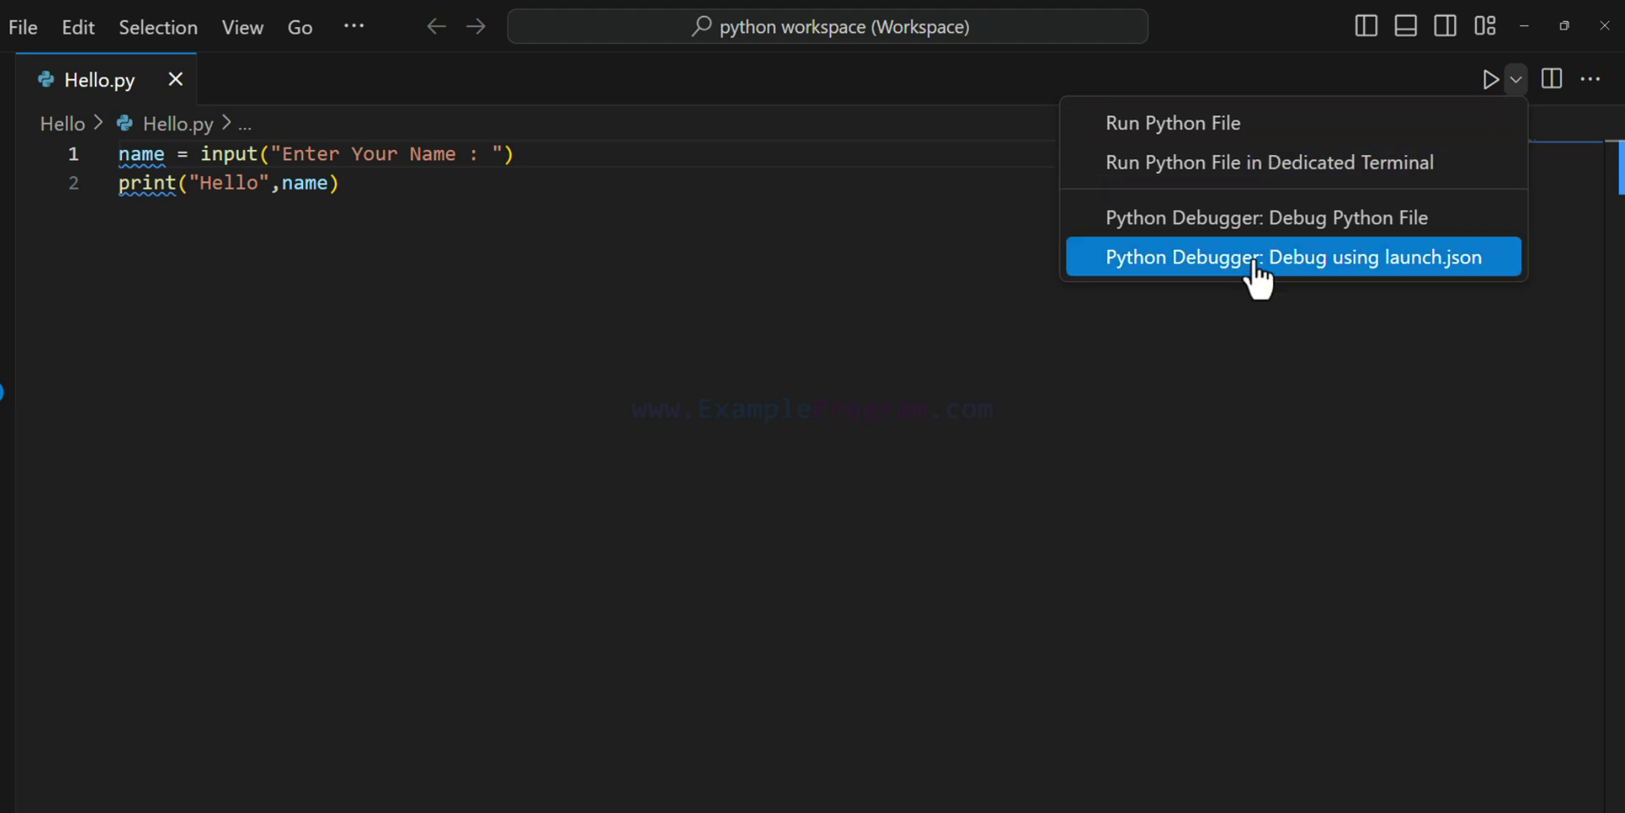
{"action": "left_click", "coordinate": [1268, 135]}
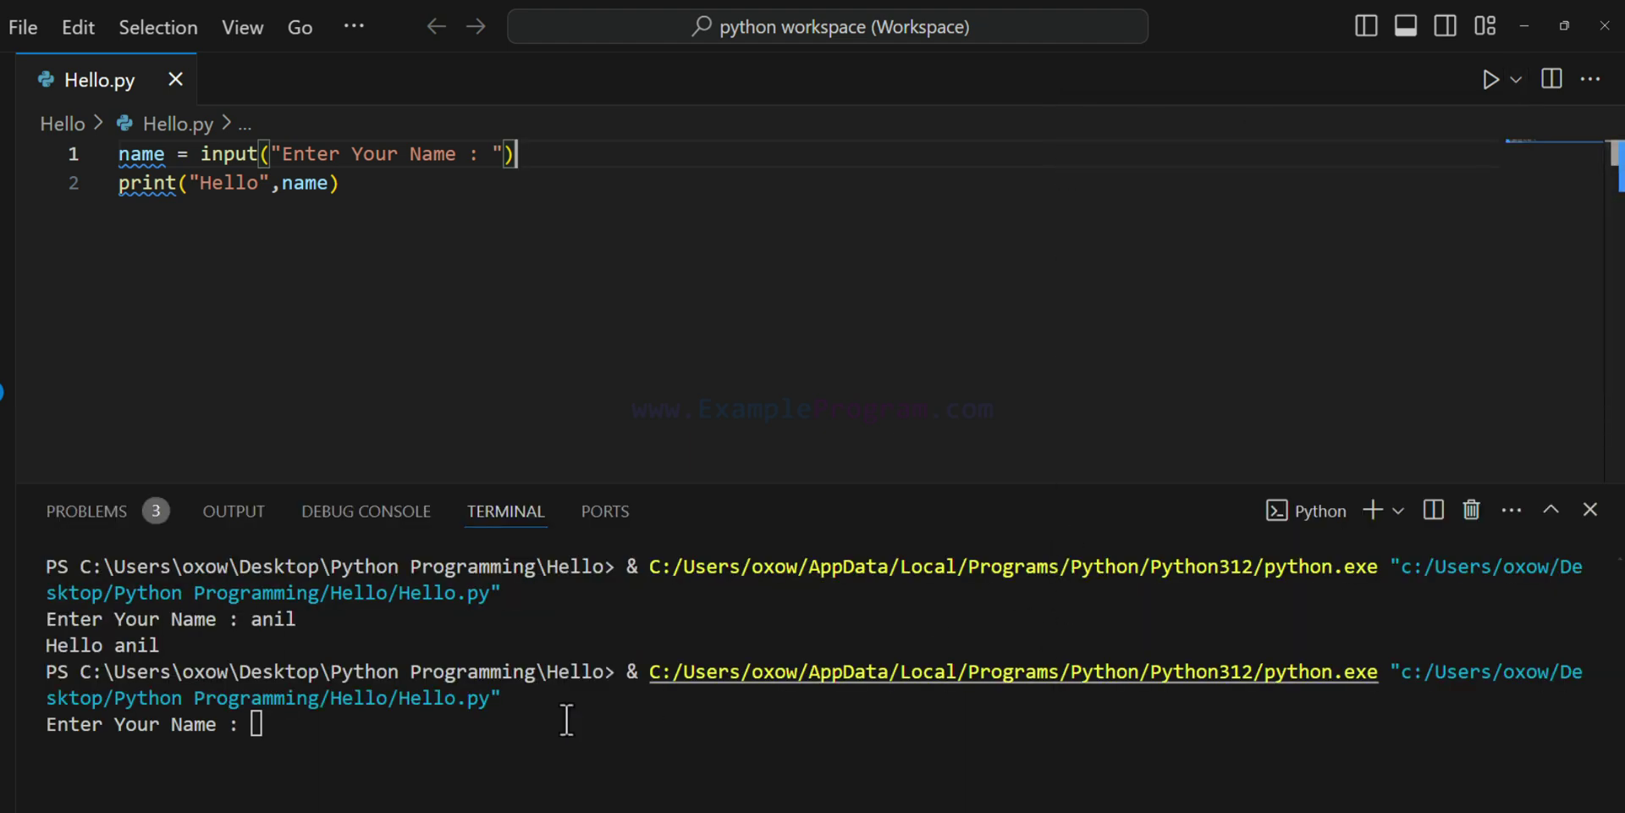
{"action": "left_click", "coordinate": [476, 766]}
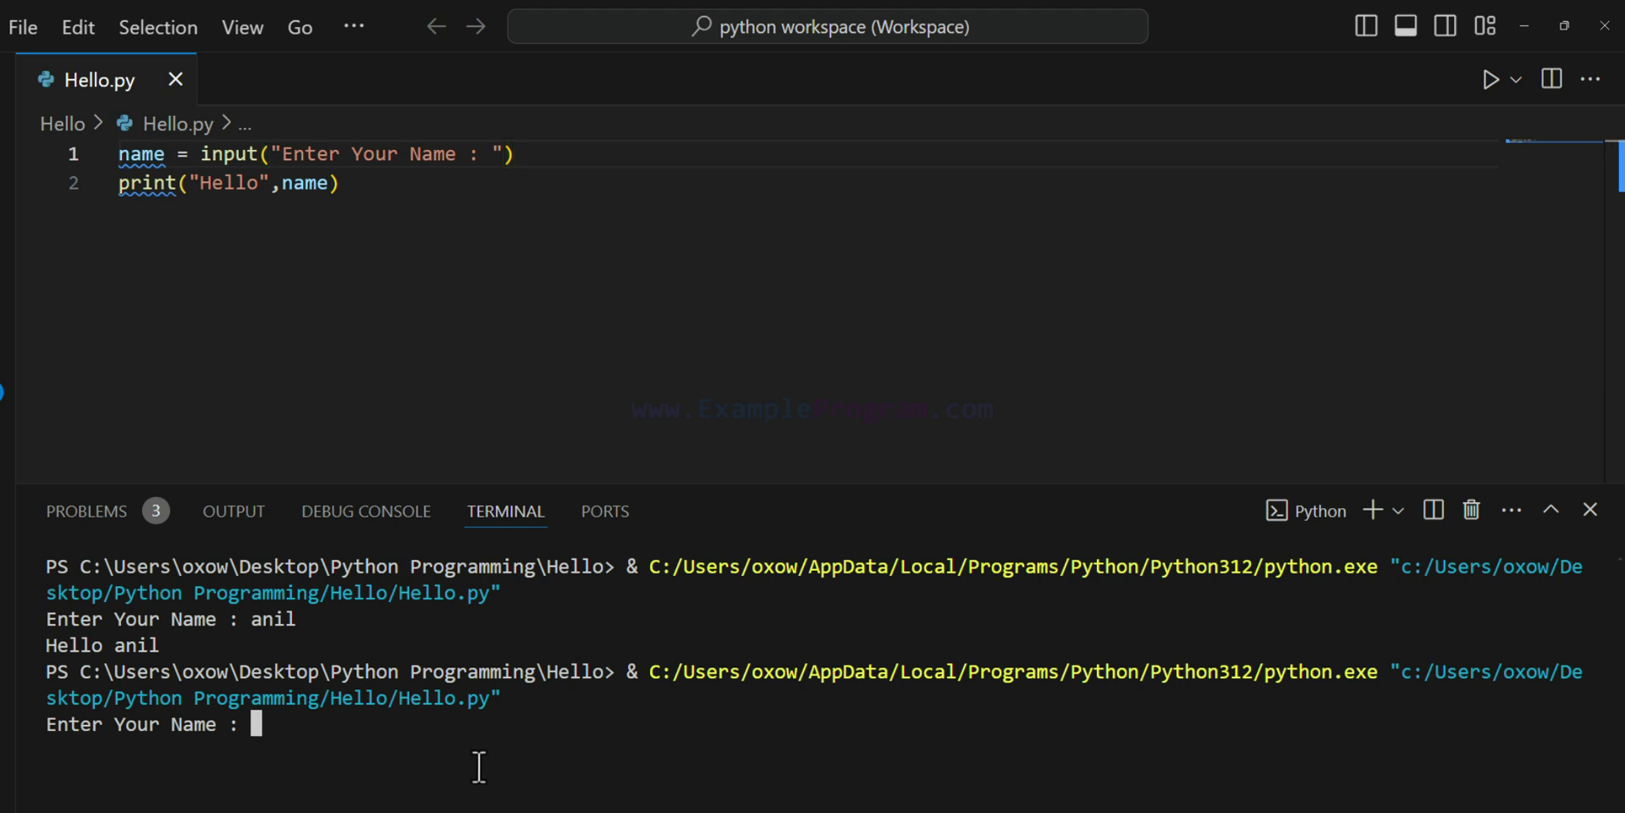
{"action": "type", "text": "anil"}
{"action": "key", "text": "Return"}
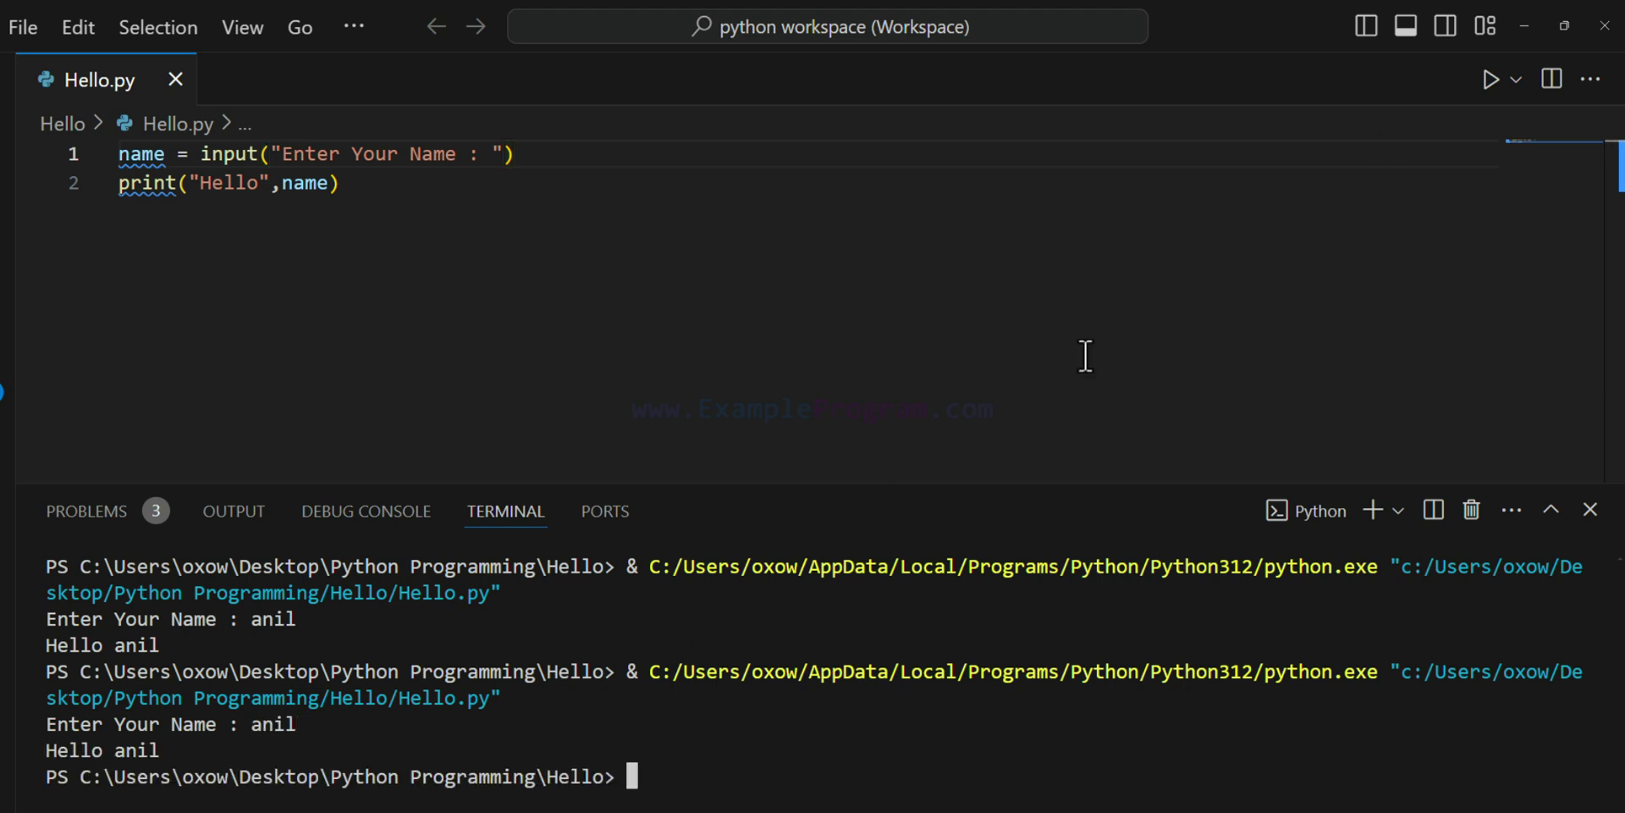
- Run Hello.py once more with the editor's default run action, enter a first name, and return to the code
{"action": "left_click", "coordinate": [1490, 91]}
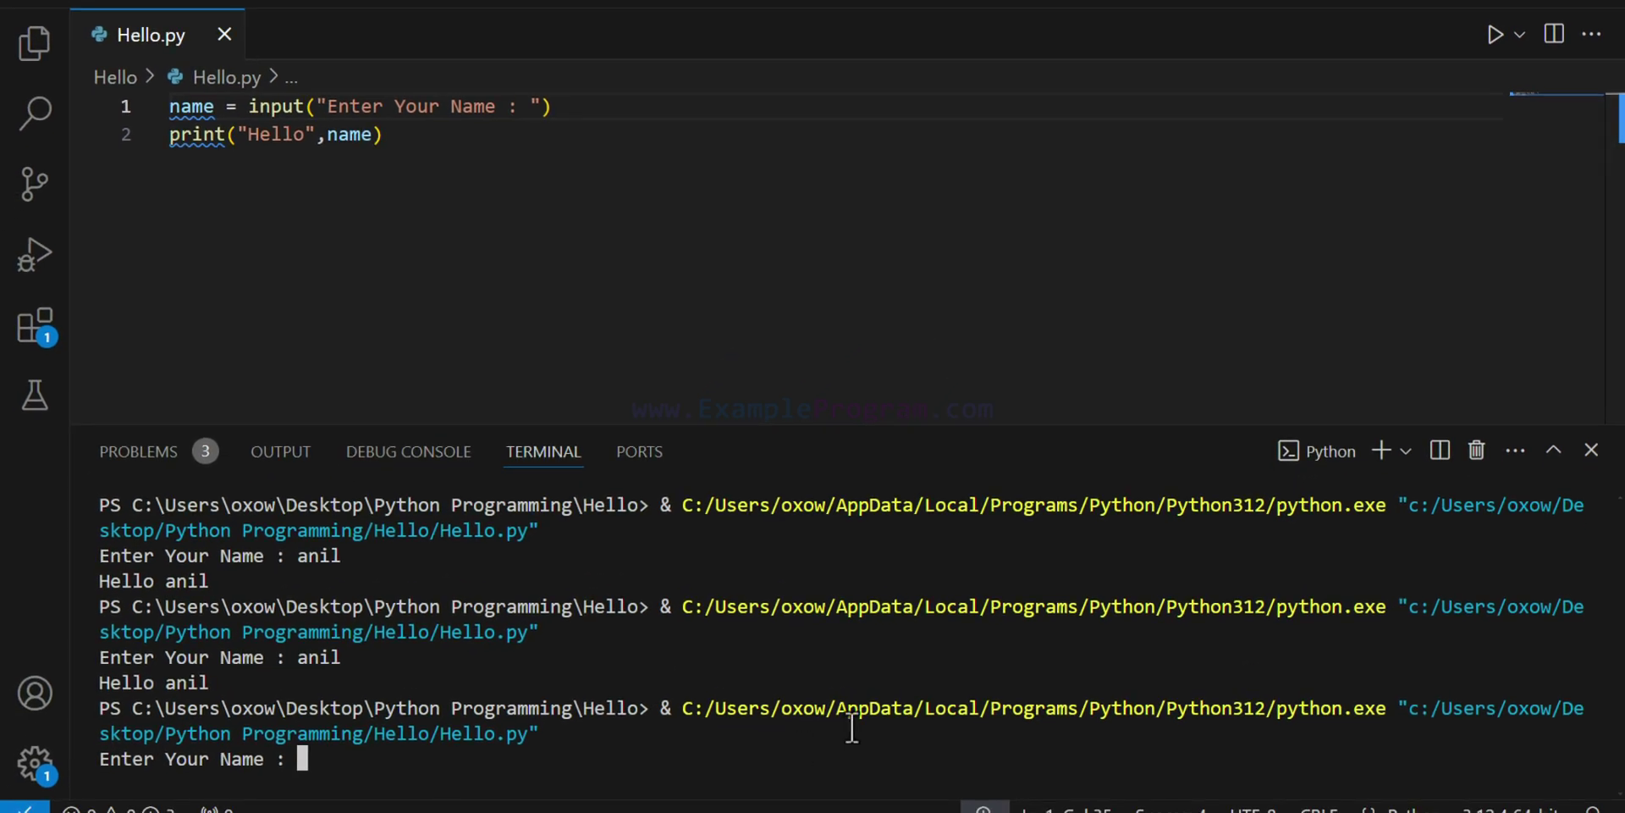
{"action": "type", "text": "anil"}
{"action": "key", "text": "Return"}
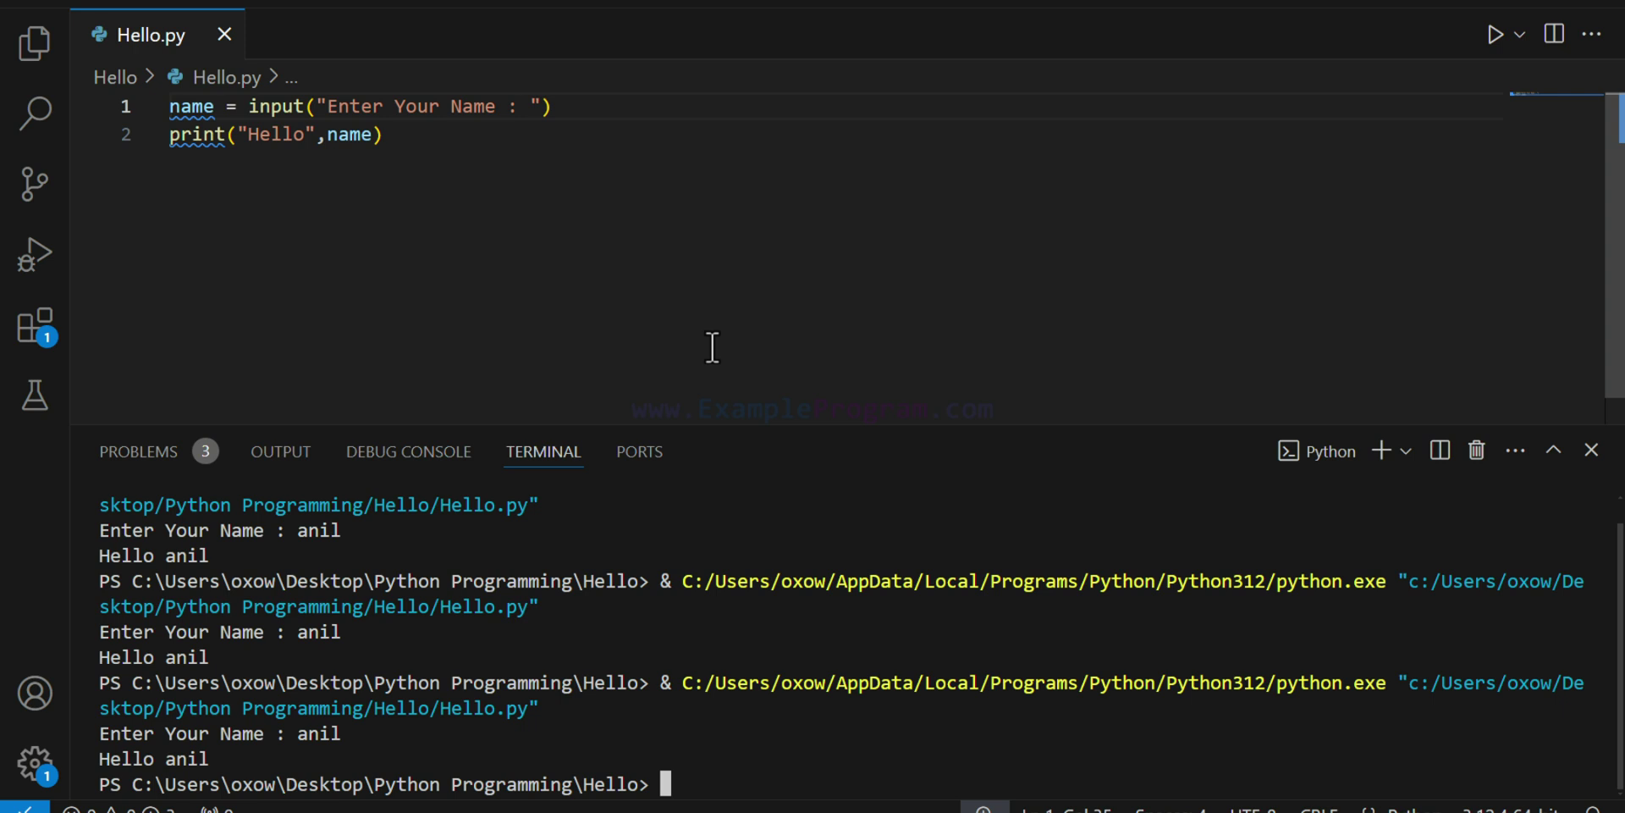
{"action": "left_click", "coordinate": [761, 318]}
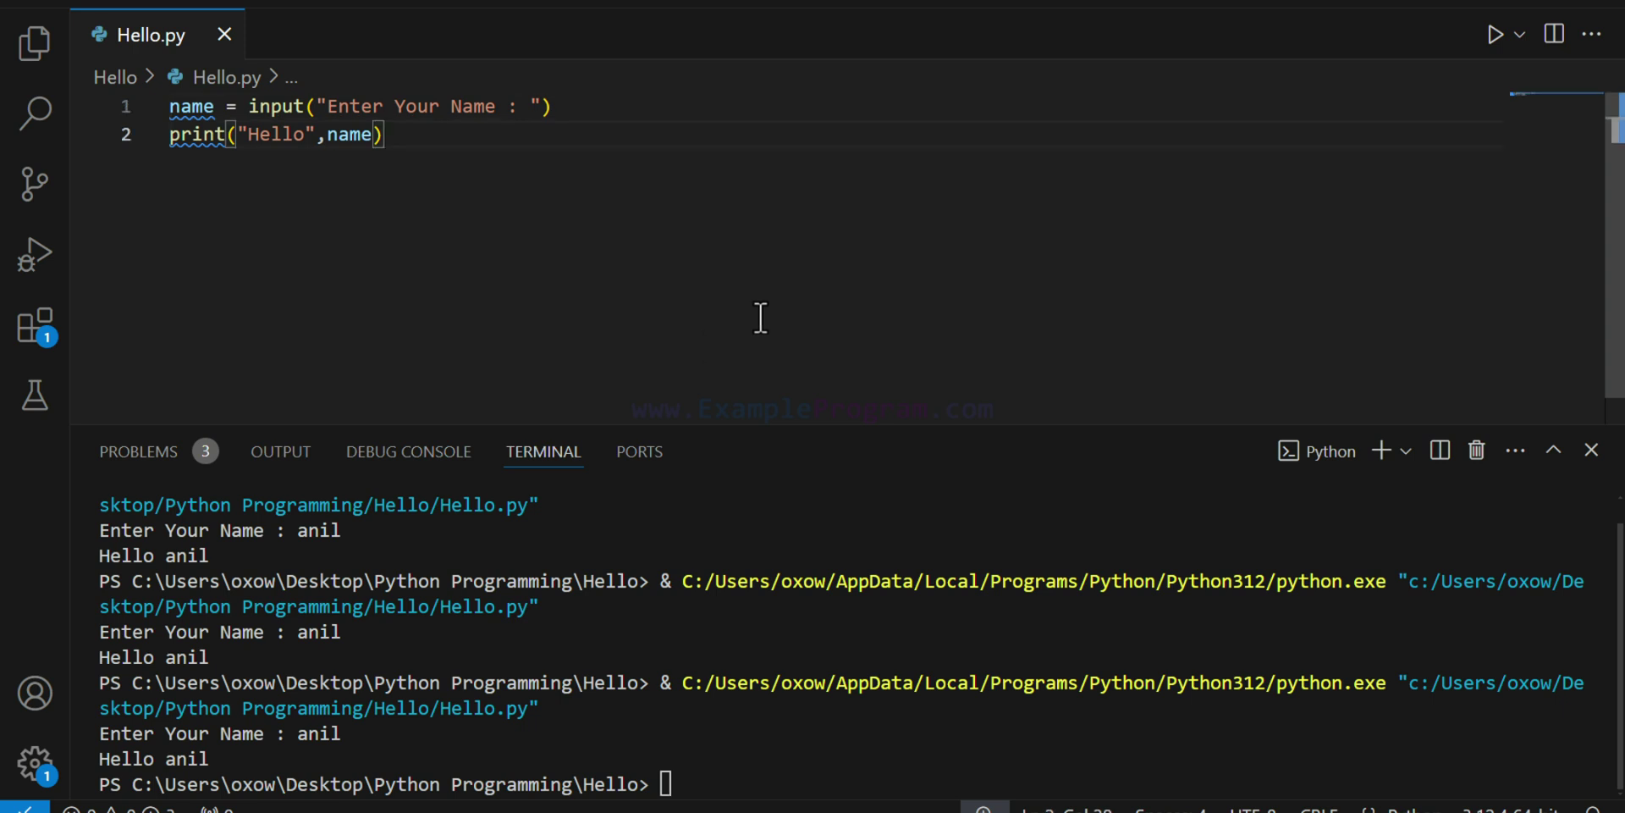